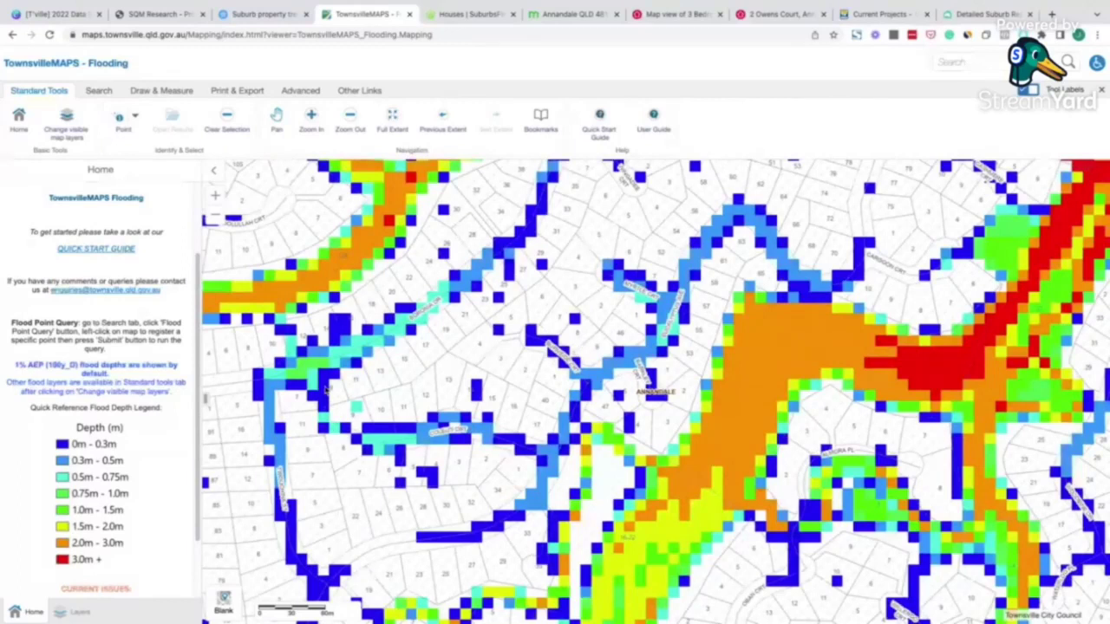
- Examine the flood depth map of Annandale and its surrounding suburbs at a wider extent
scroll(327, 390, "down", 1)
scroll(537, 400, "down", 1)
left_click_drag(538, 400, 592, 360)
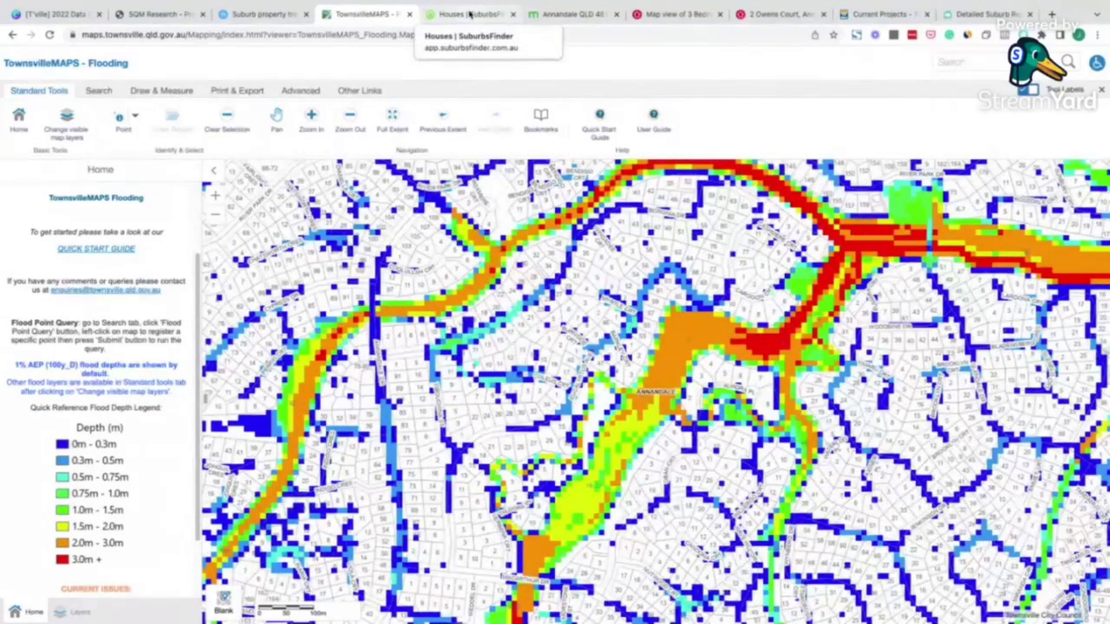
- Switch to SuburbsFinder to view the four-suburb comparison, and highlight the dashboard/houses part of its web address
left_click(469, 14)
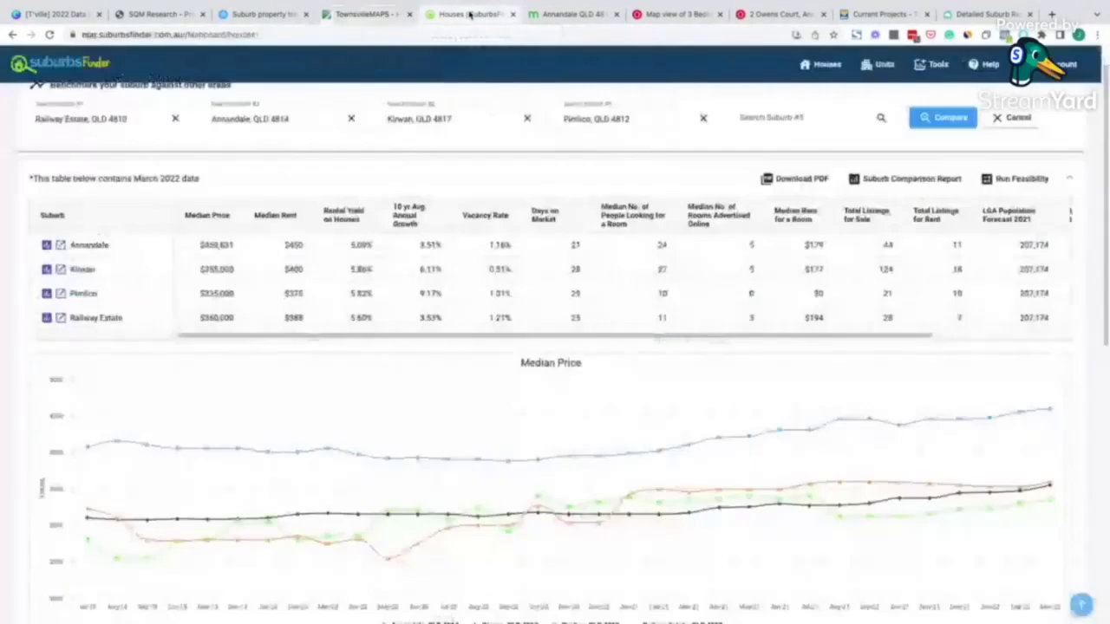
scroll(143, 286, "up", 1)
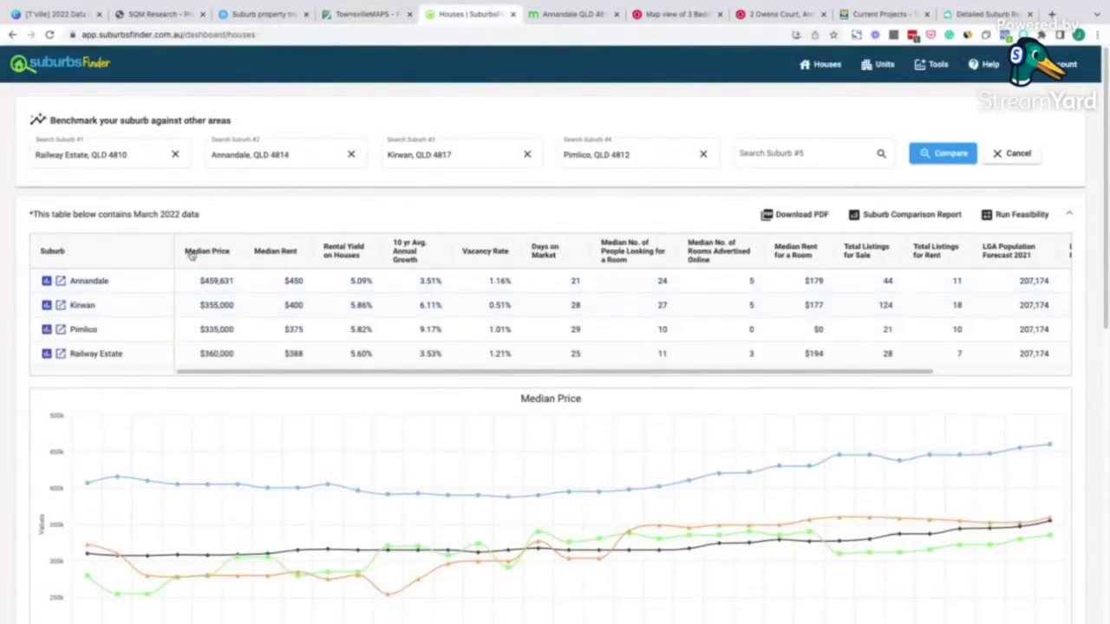
left_click(50, 72)
left_click_drag(185, 34, 192, 53)
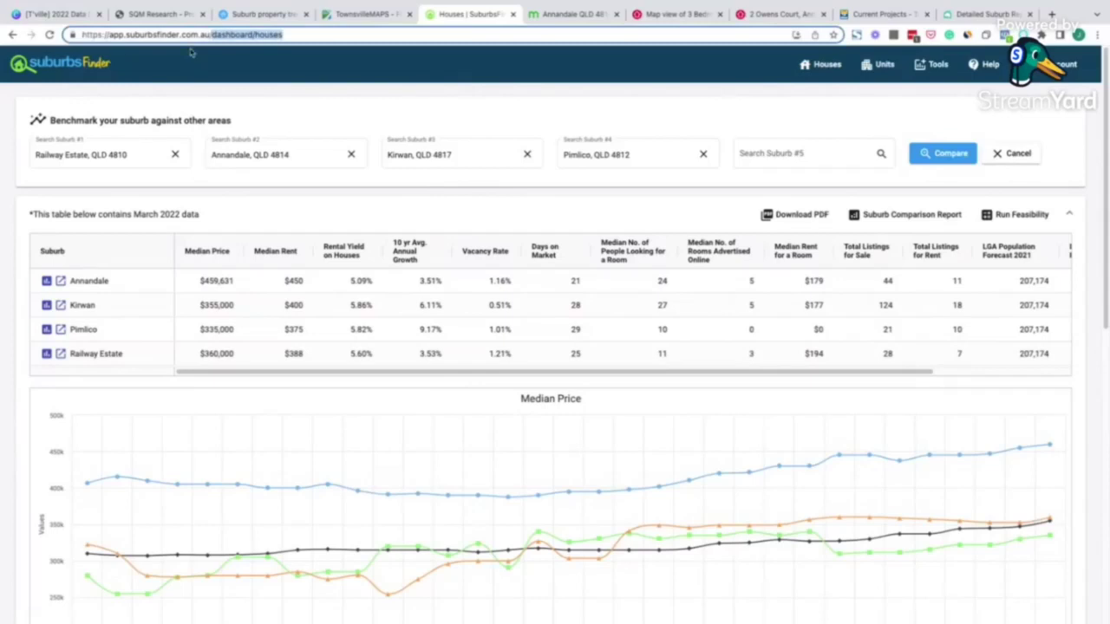
- Try to load suburbsfinder.com.au/pricing in place of the Domain suburb profile for Annandale
left_click(573, 14)
left_click(573, 35)
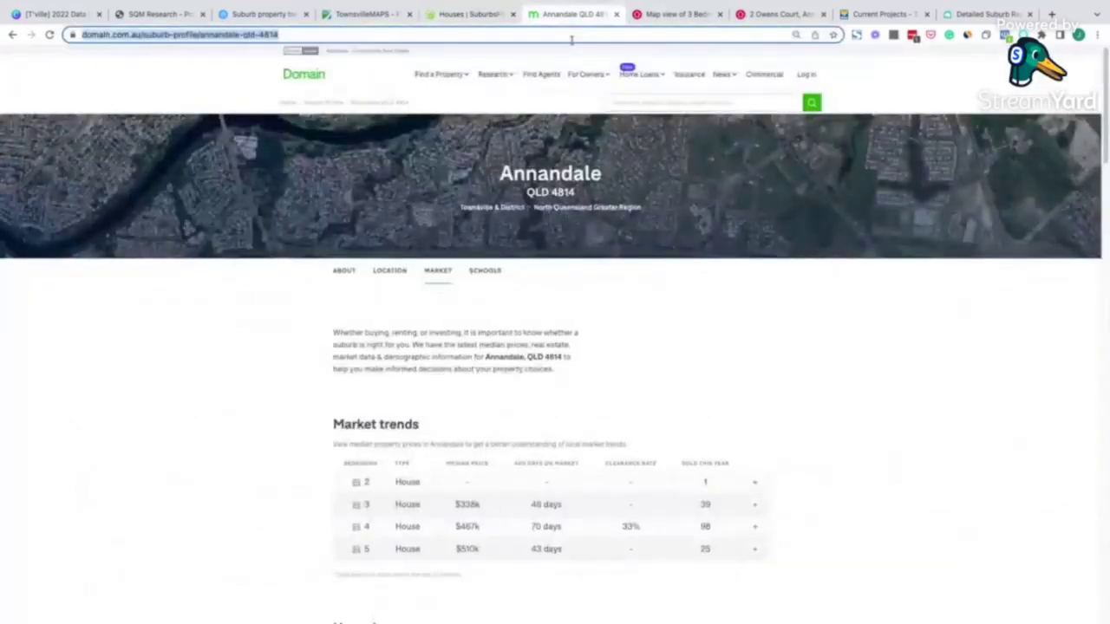
type("suburb")
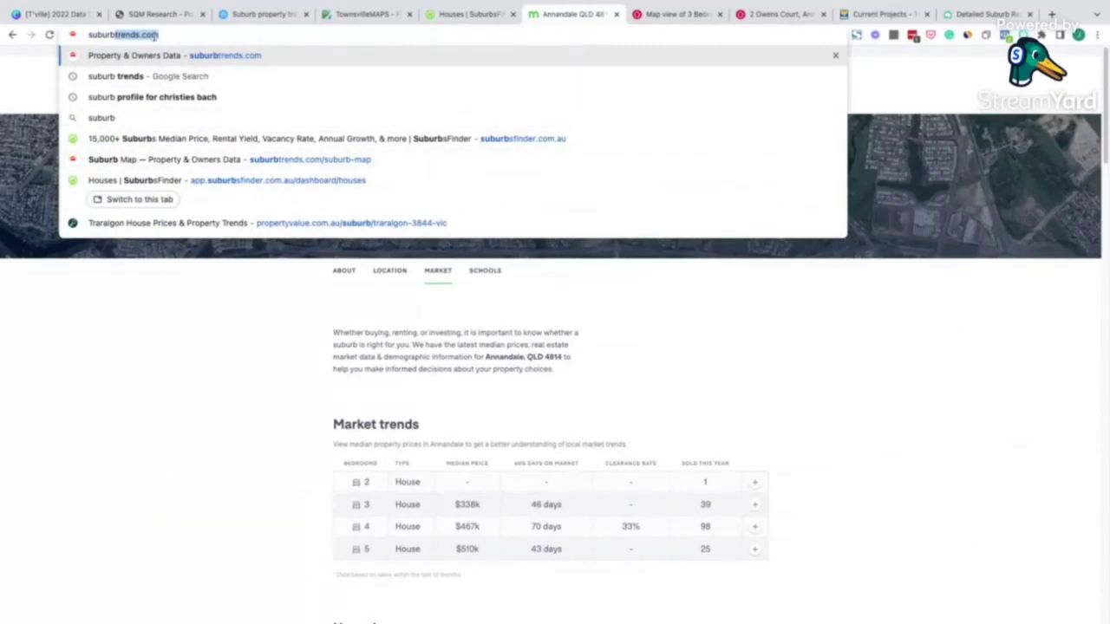
type("sfinder.com.au")
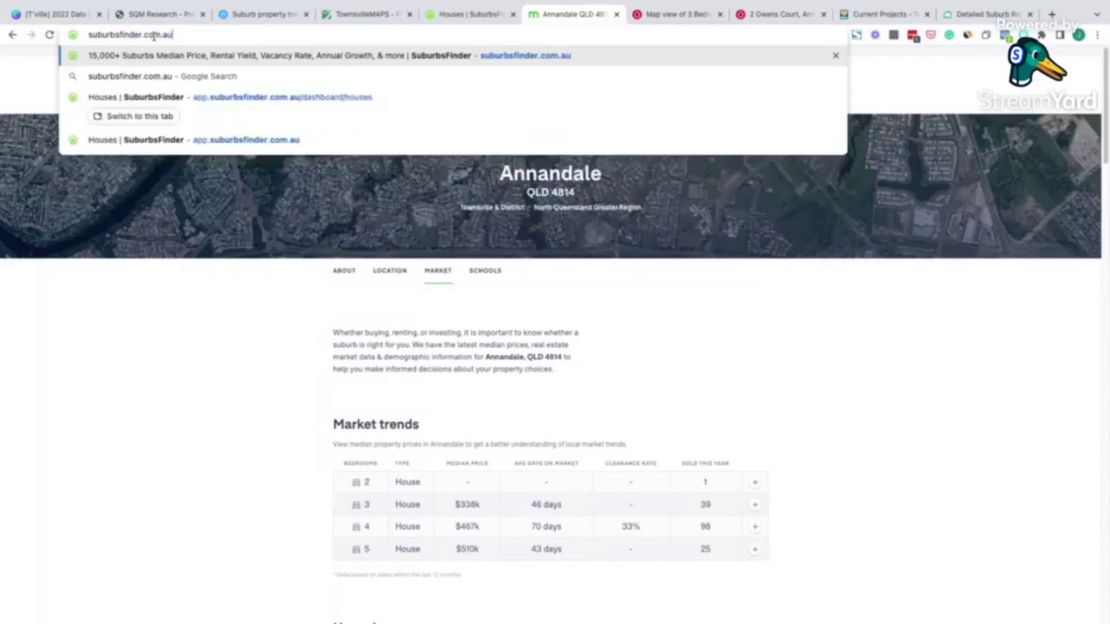
type("/pricing")
key("Return")
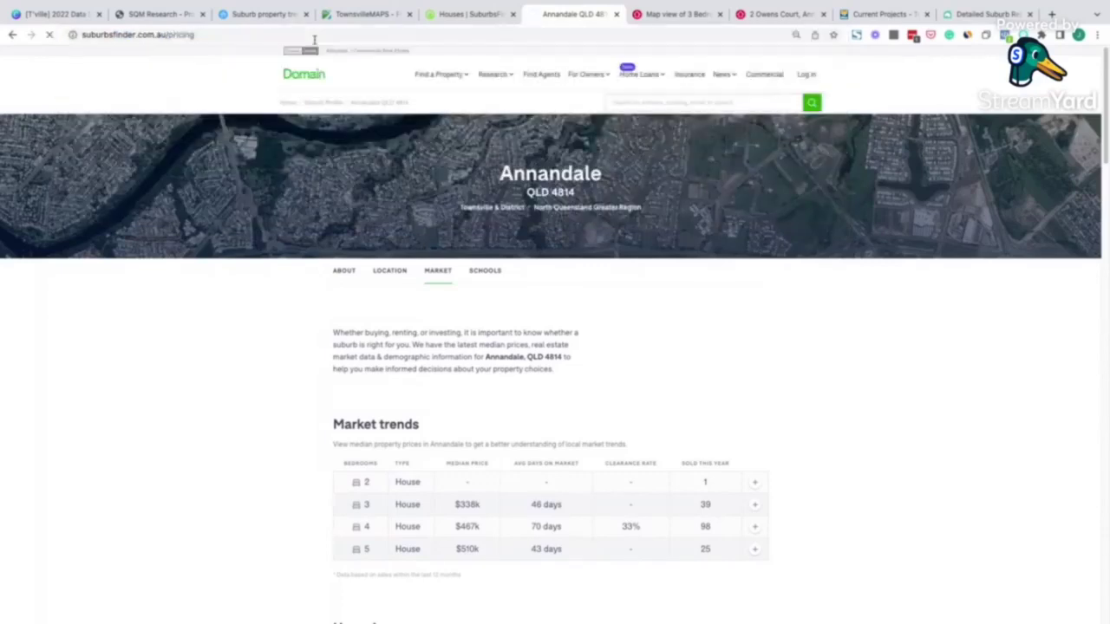
- Return to the SuburbsFinder houses dashboard and remove all four suburbs from the benchmark comparison
left_click(458, 15)
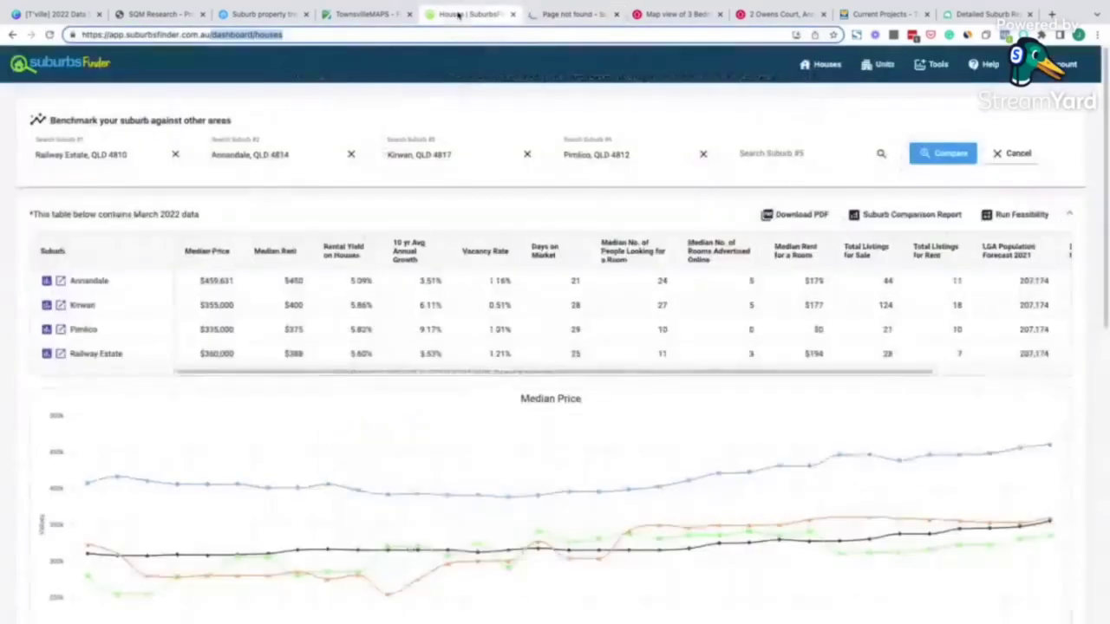
left_click(176, 154)
left_click(175, 155)
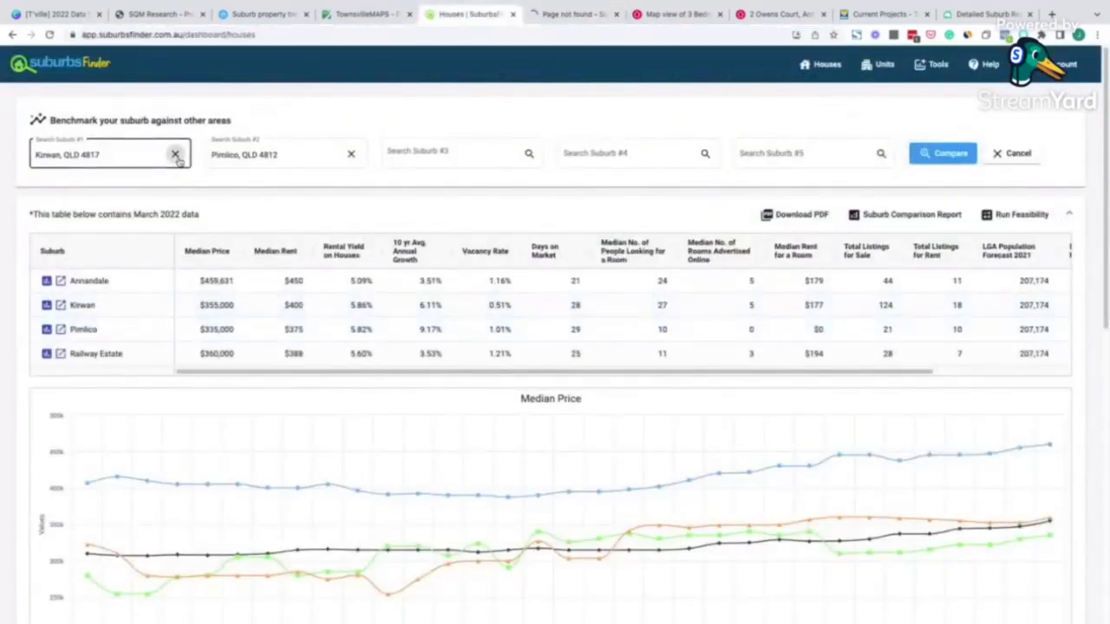
left_click(175, 155)
left_click(175, 154)
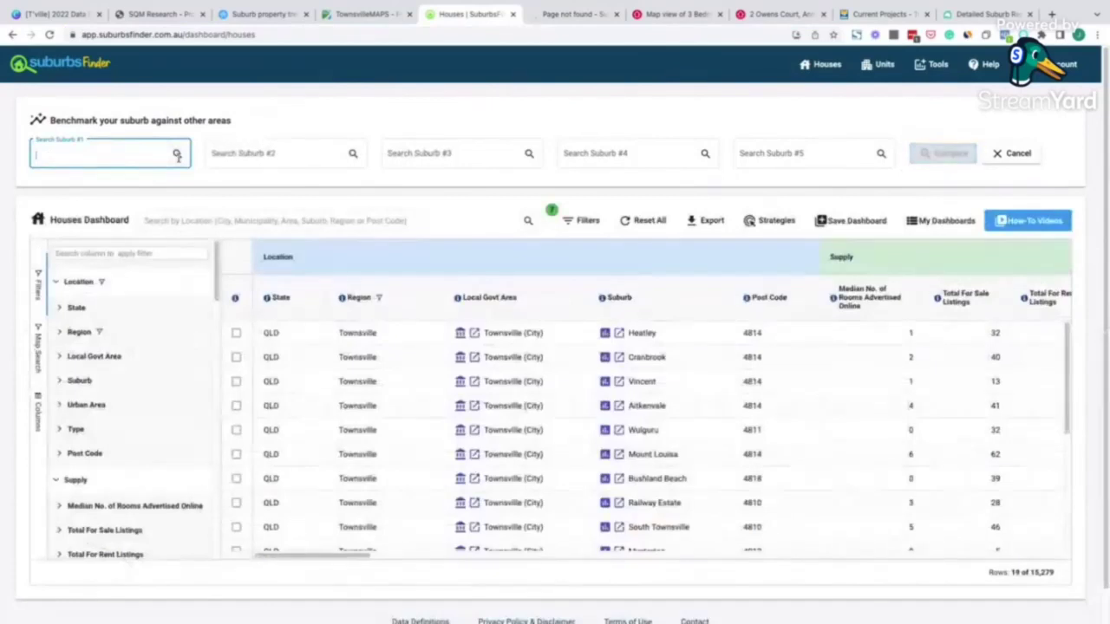
- Collapse the Location, Supply, Demand, Performance, Performance Change (%) and Demographics filter groups
left_click(56, 282)
left_click(56, 310)
left_click(56, 338)
left_click(55, 367)
left_click(55, 396)
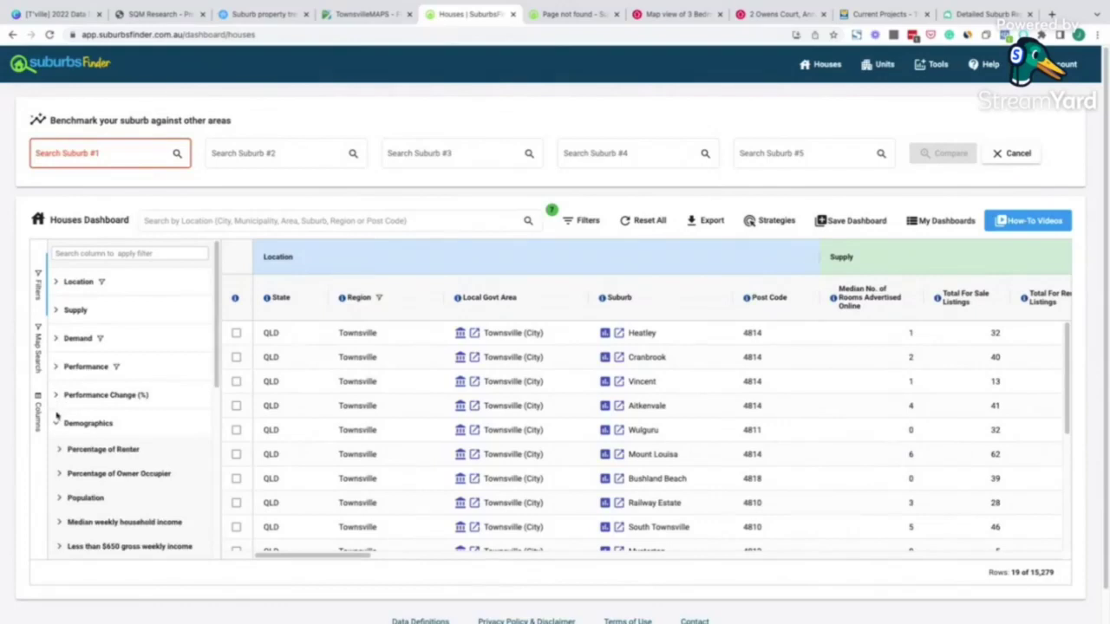
left_click(55, 423)
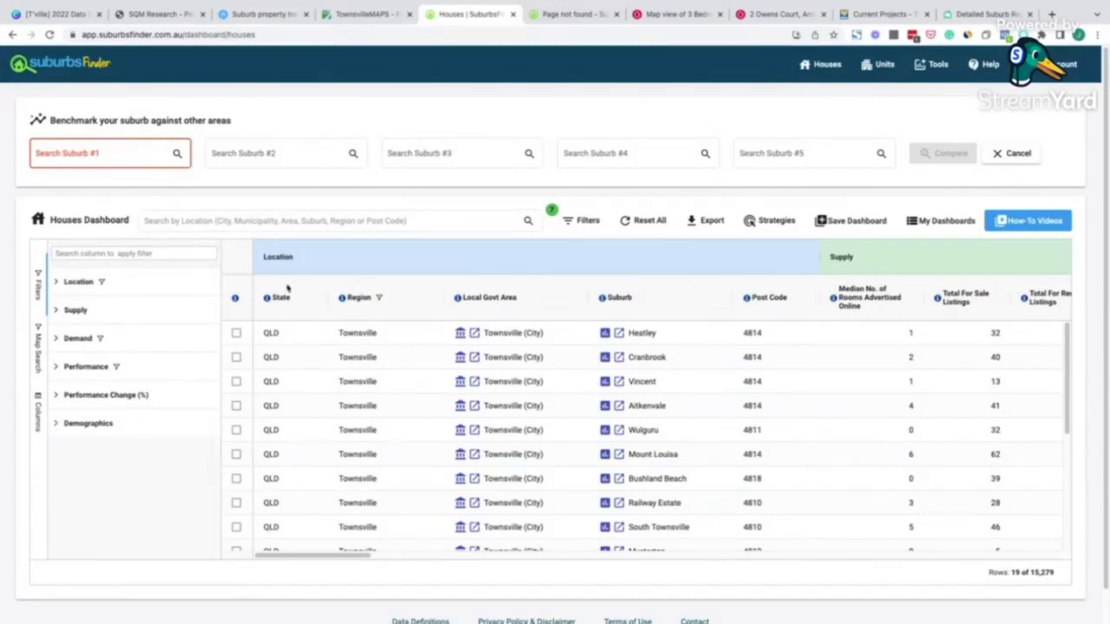
- Save the houses dashboard over the existing Townsville one, and reset all of its filters
left_click(826, 231)
left_click(538, 340)
left_click(486, 390)
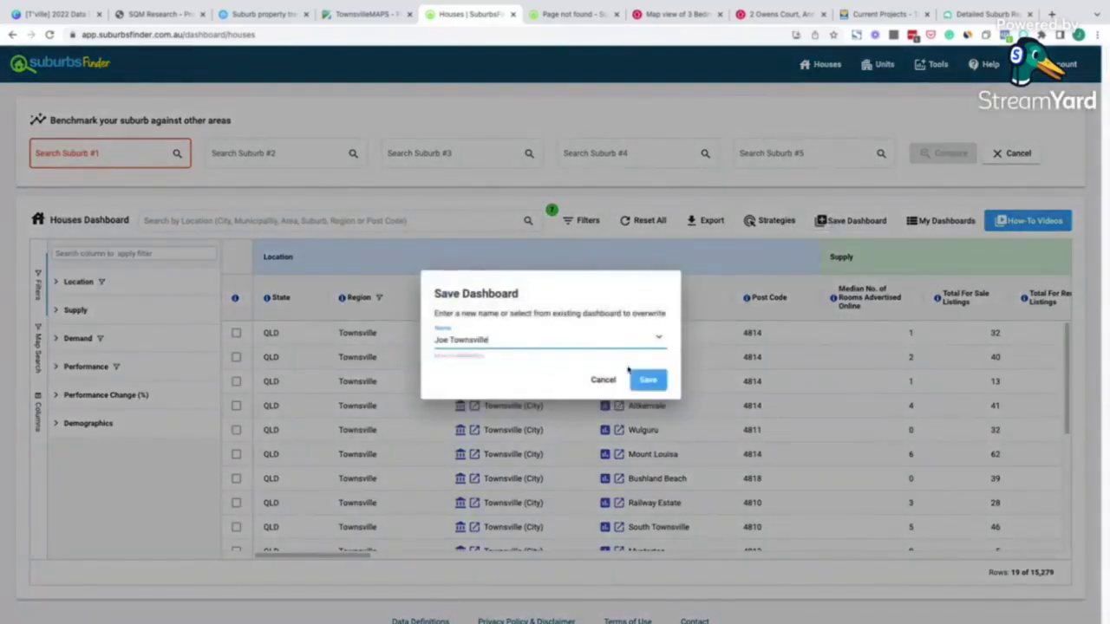
left_click(650, 381)
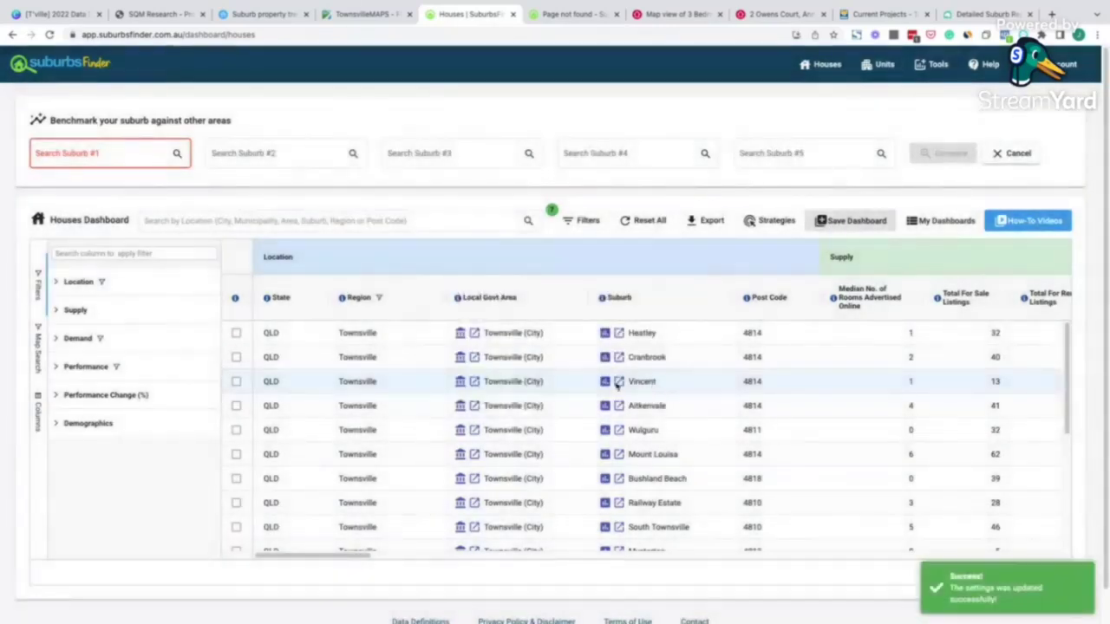
left_click(589, 221)
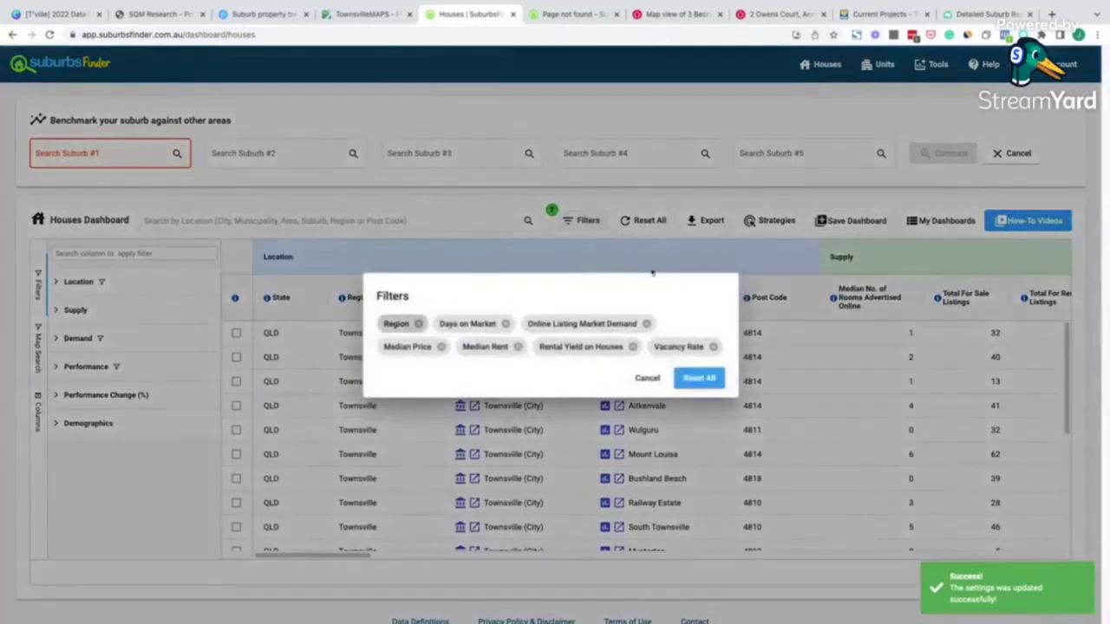
left_click(704, 378)
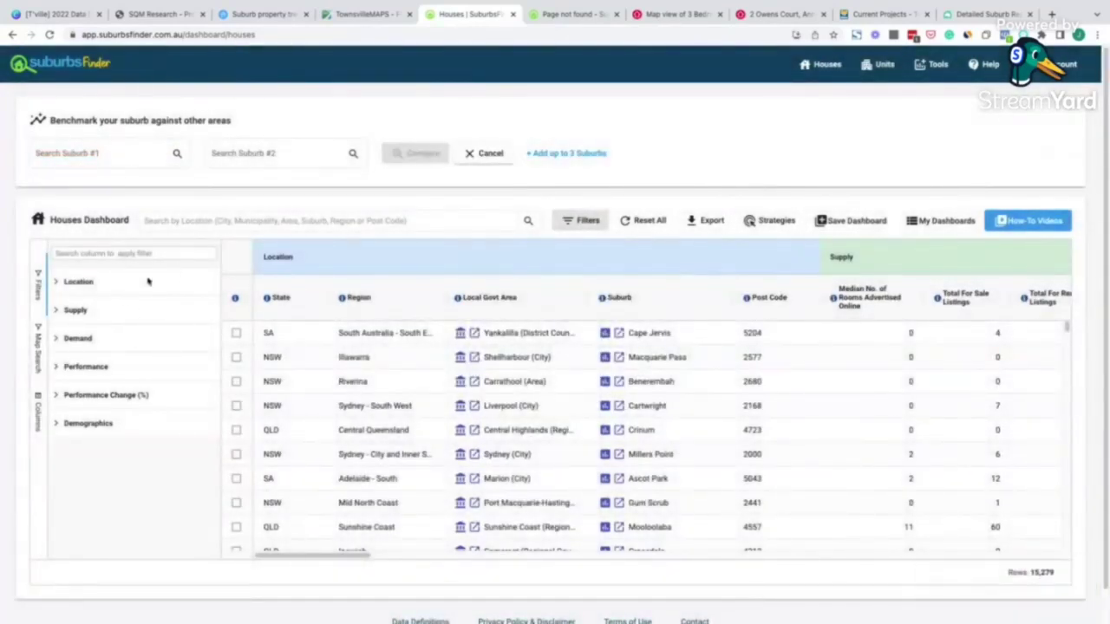
left_click(69, 282)
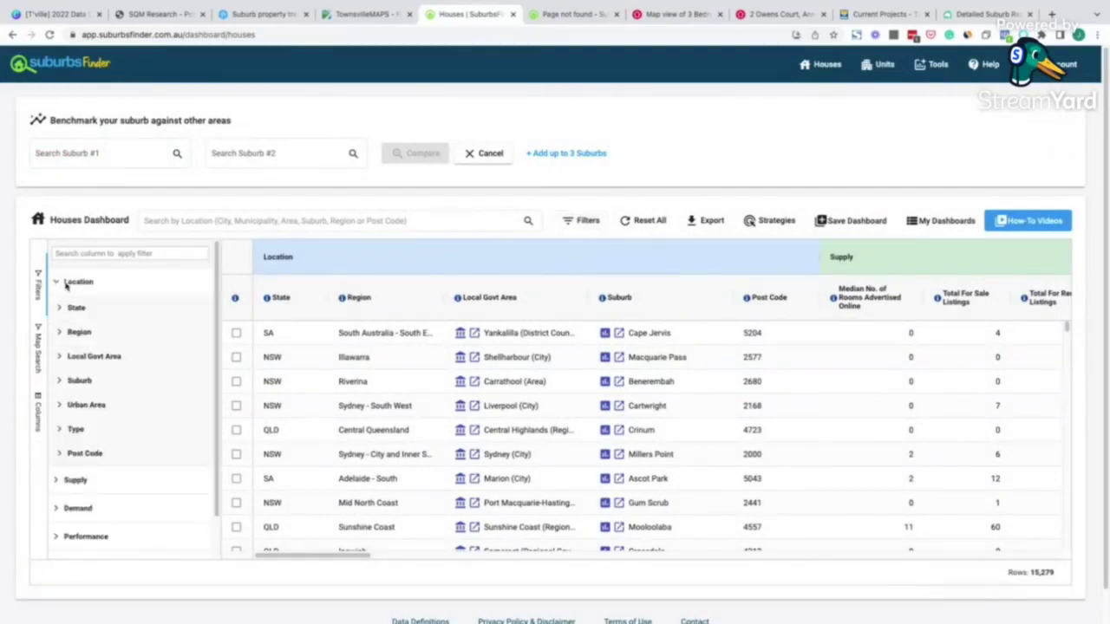
left_click(66, 286)
left_click(69, 295)
left_click(73, 292)
left_click(91, 254)
type("pr")
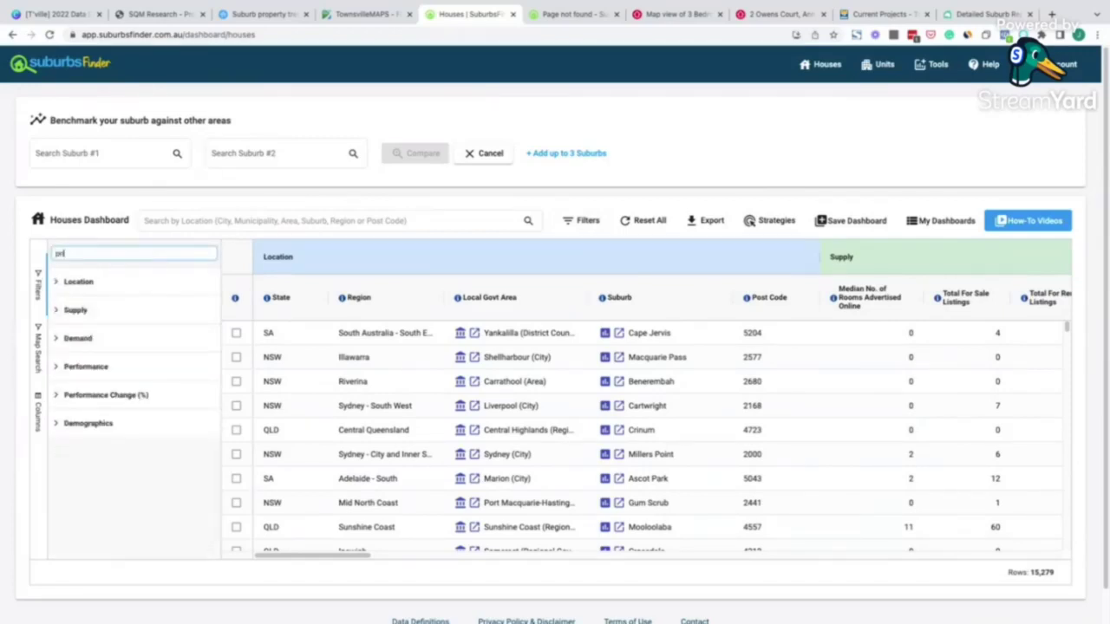
key("BackSpace")
key("BackSpace")
key("BackSpace")
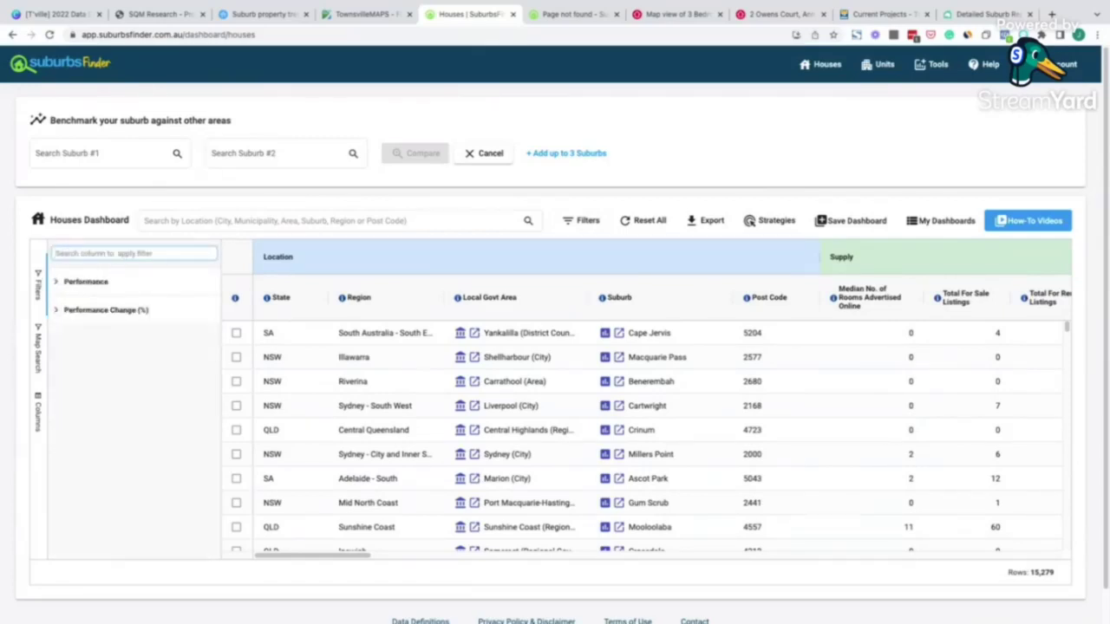
type("sal")
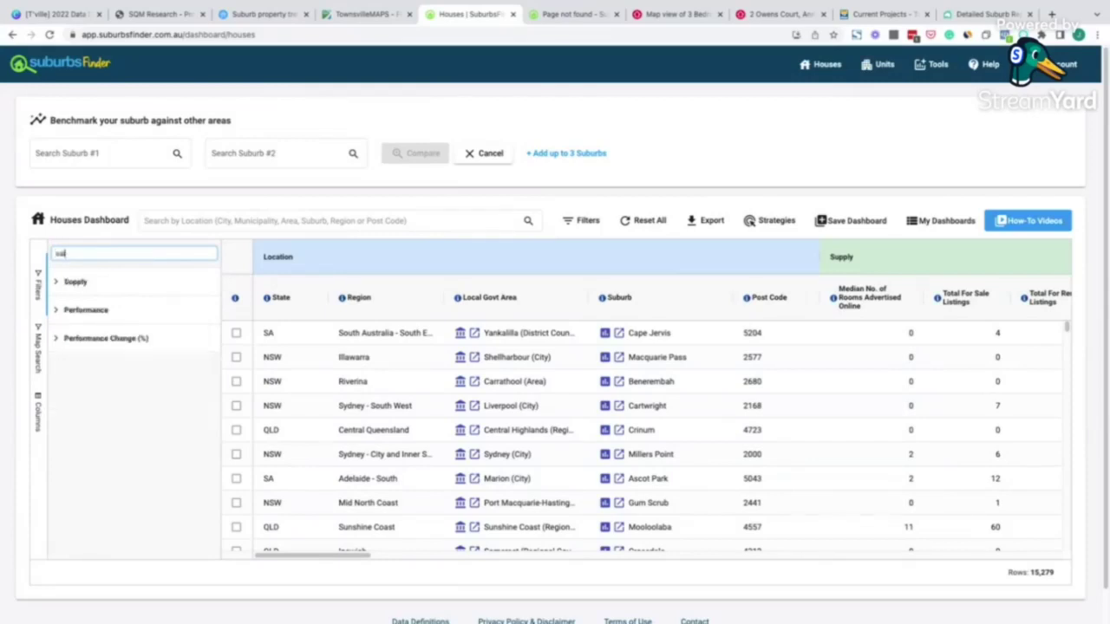
key("BackSpace")
key("BackSpace")
key("BackSpace")
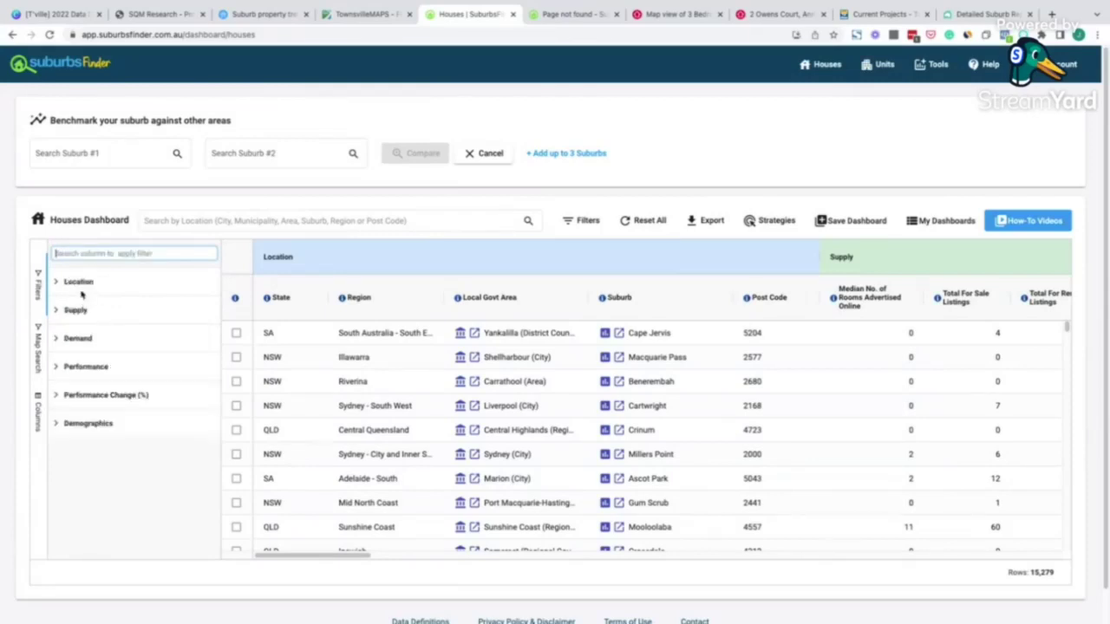
- Expand the Location filter group and filter the Median Price column to a range of $350K to $450K
left_click(75, 281)
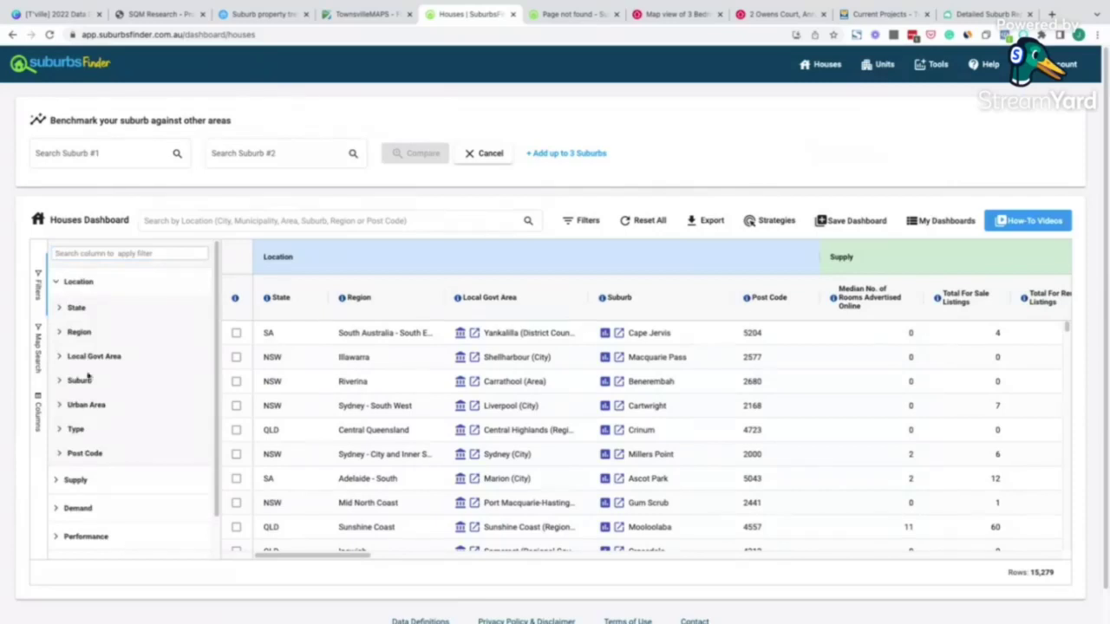
scroll(464, 373, "right", 5)
scroll(473, 381, "right", 5)
scroll(472, 381, "right", 5)
scroll(473, 382, "right", 2)
left_click(528, 300)
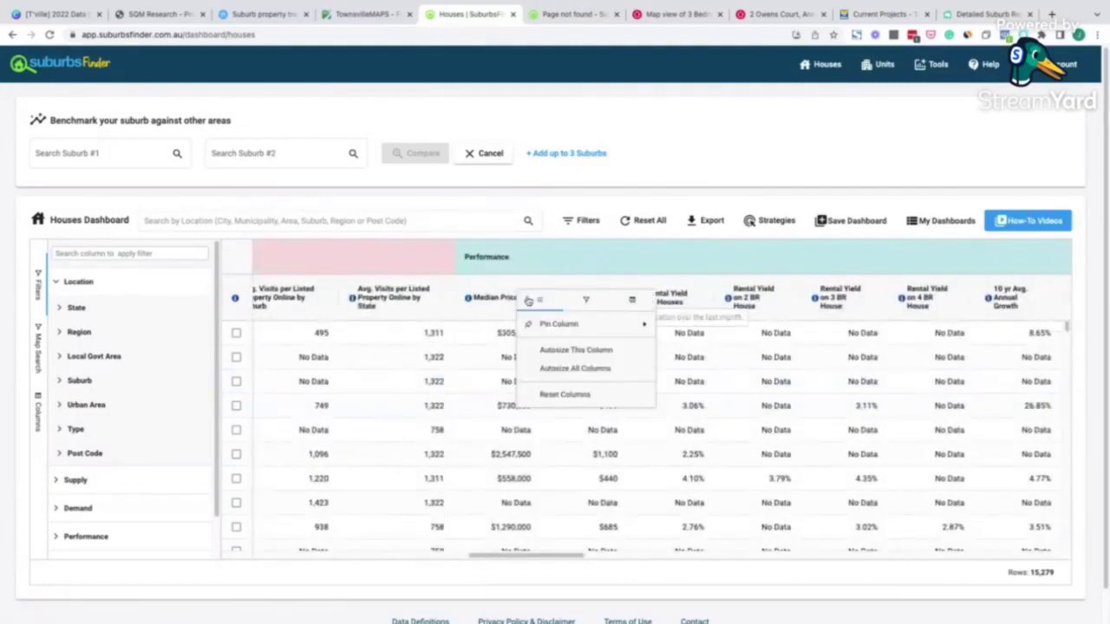
left_click(585, 300)
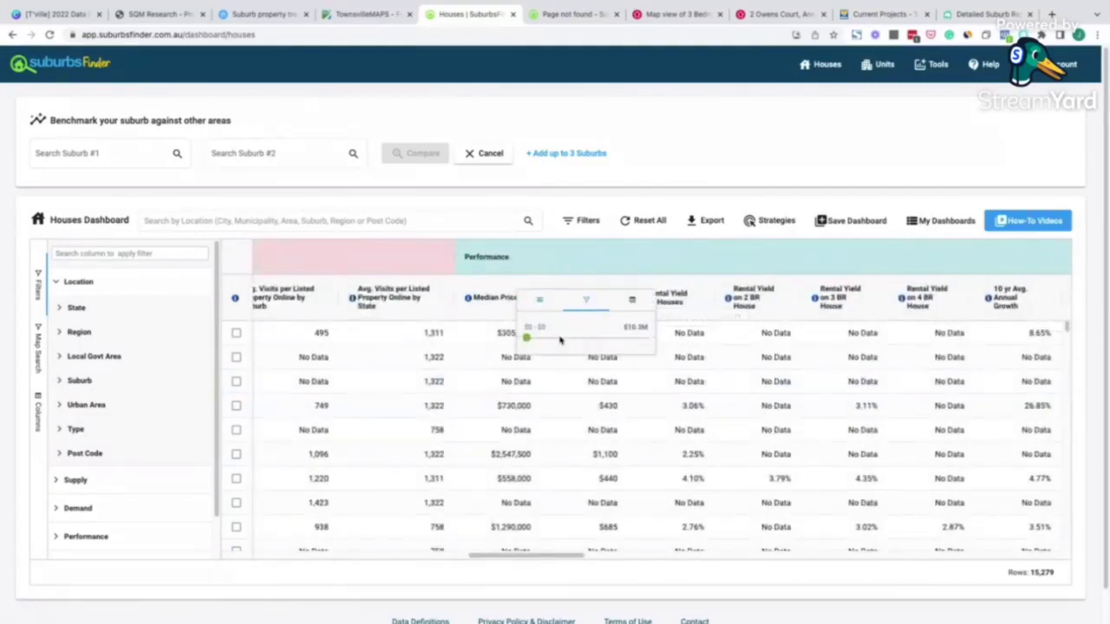
left_click_drag(559, 340, 551, 340)
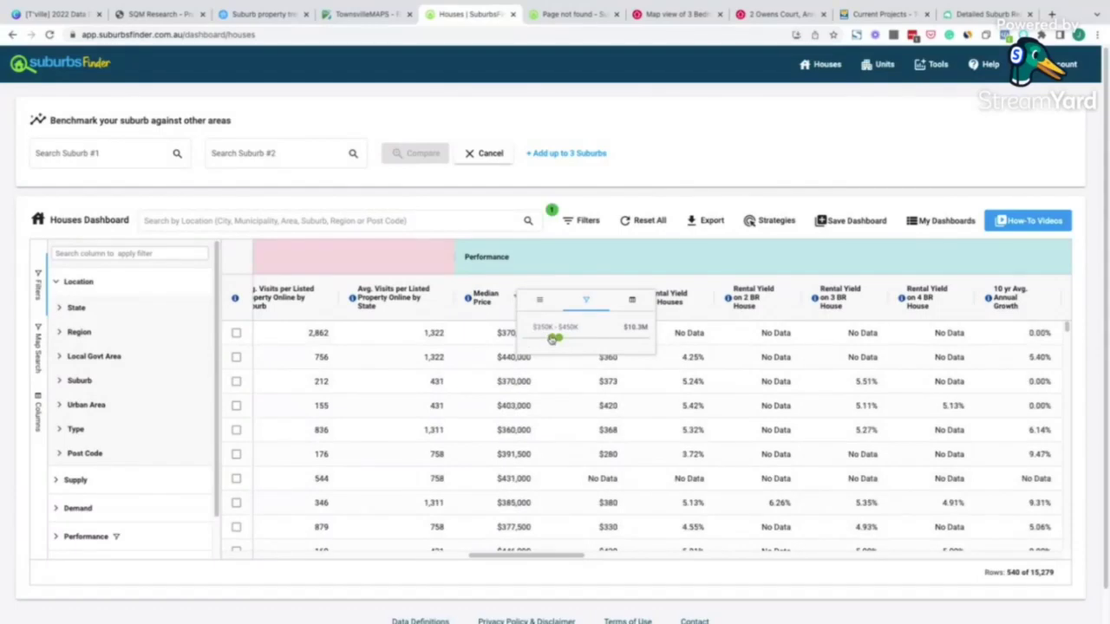
- Restrict the State filter to QLD only
scroll(406, 362, "left", 5)
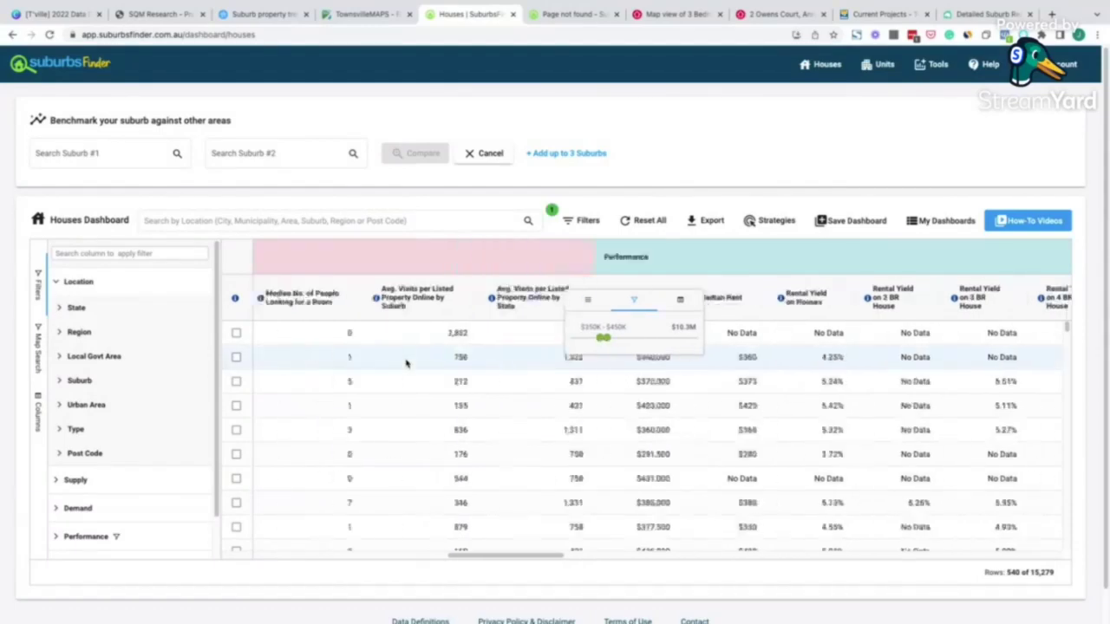
scroll(406, 362, "left", 5)
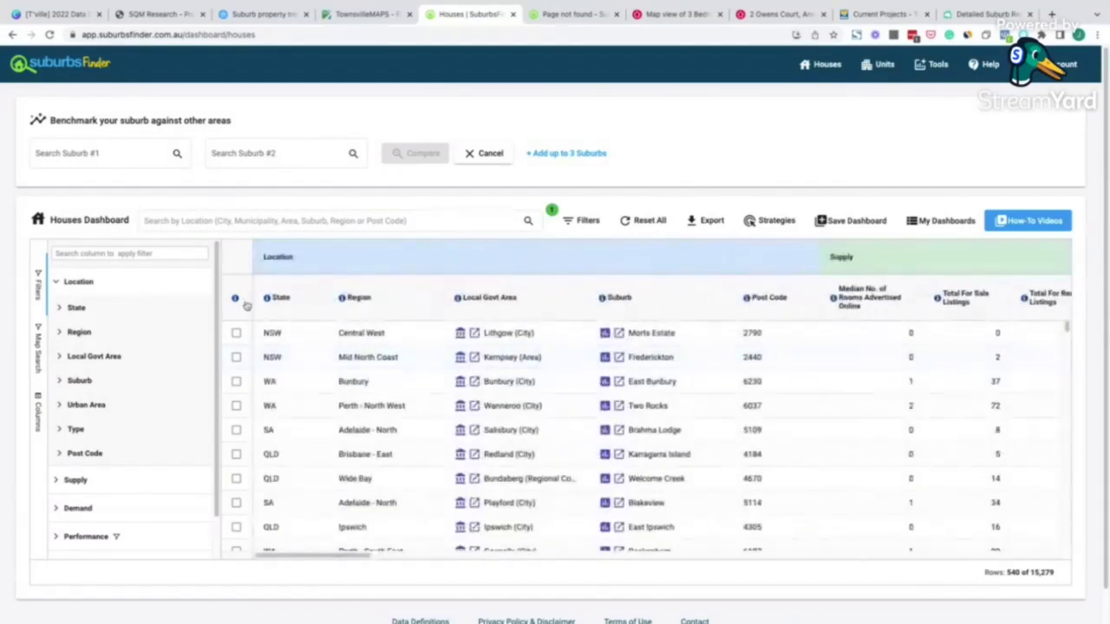
scroll(313, 360, "down", 5)
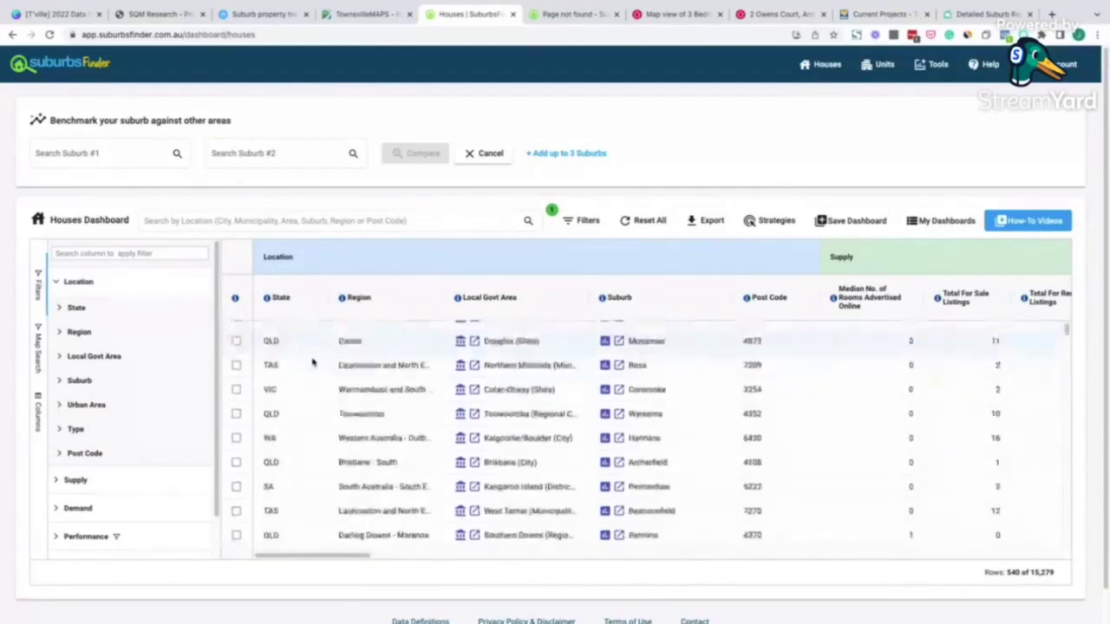
scroll(313, 363, "up", 5)
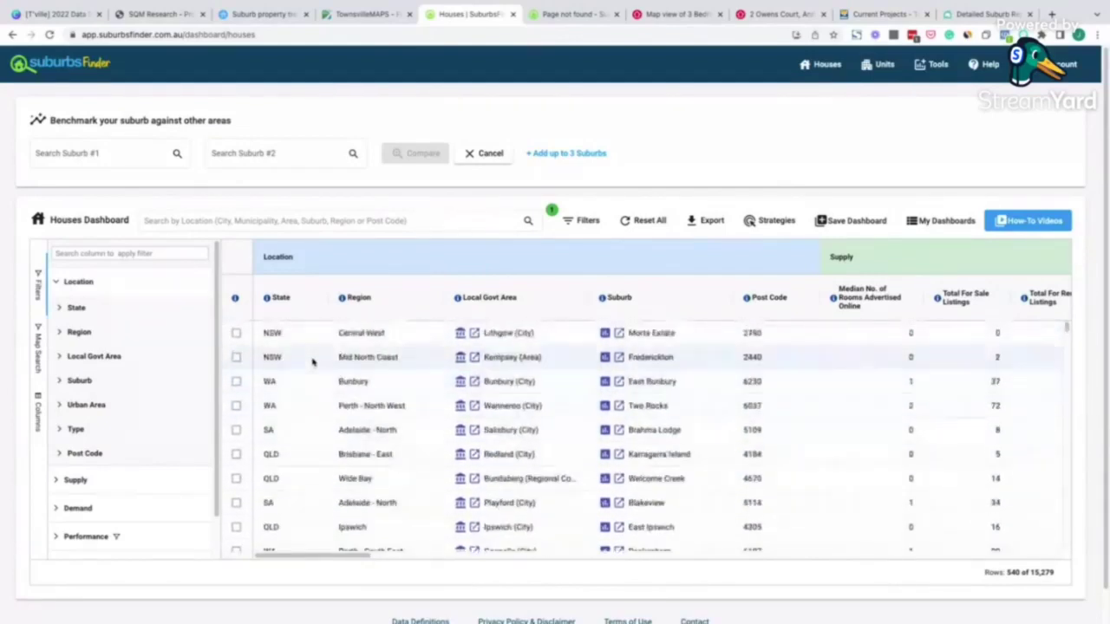
left_click(78, 313)
left_click(73, 358)
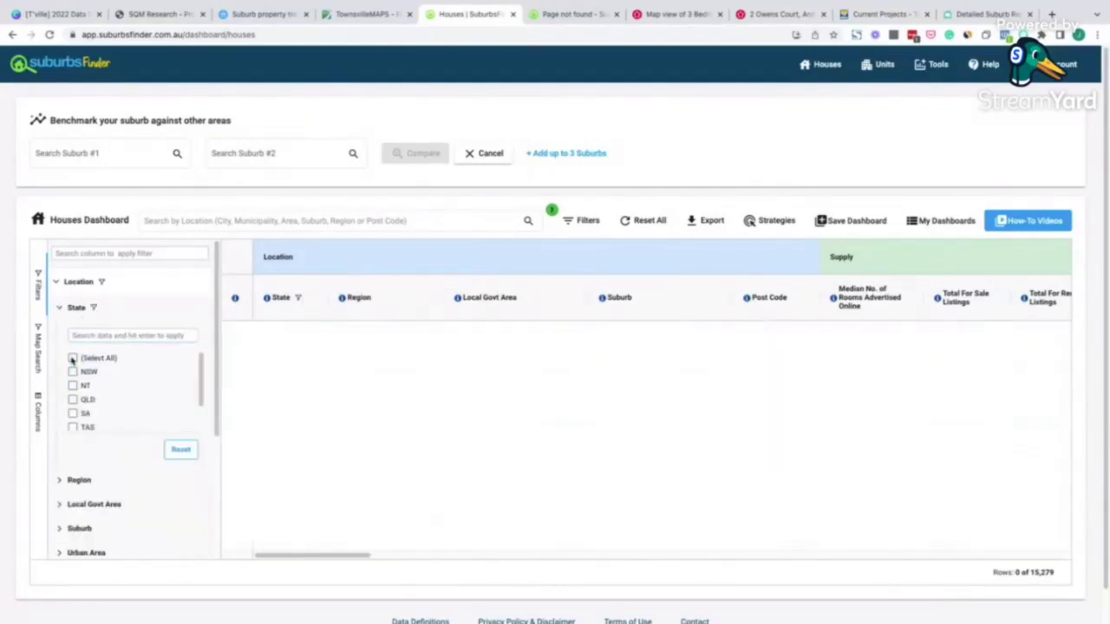
left_click(73, 400)
left_click(73, 311)
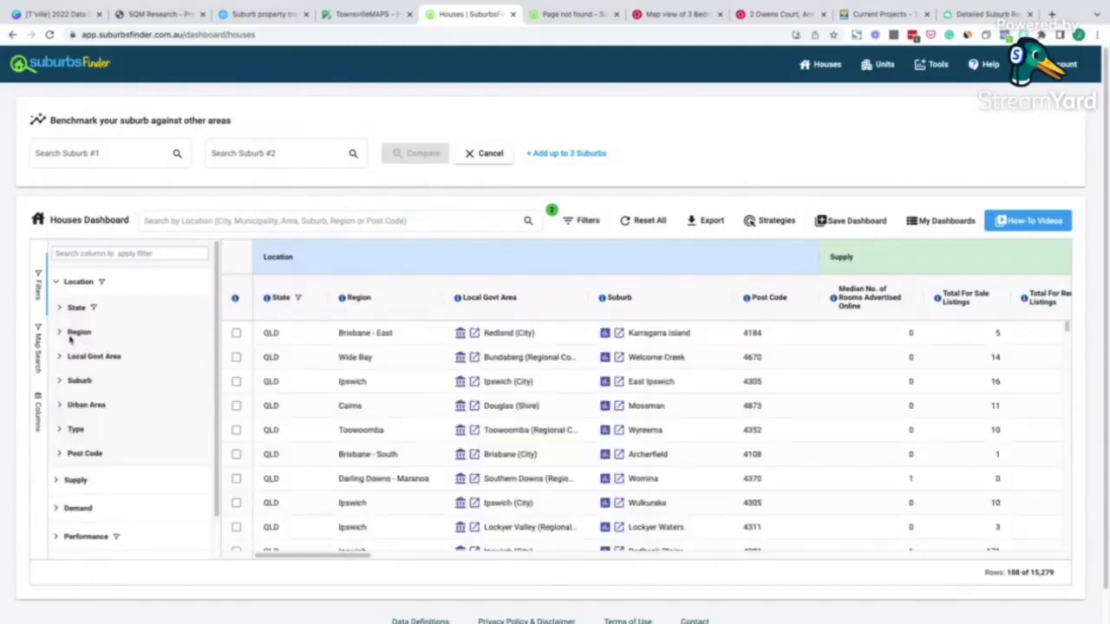
- Restrict the Region filter to Townsville and Toowoomba
left_click(70, 338)
left_click(74, 382)
scroll(77, 401, "down", 5)
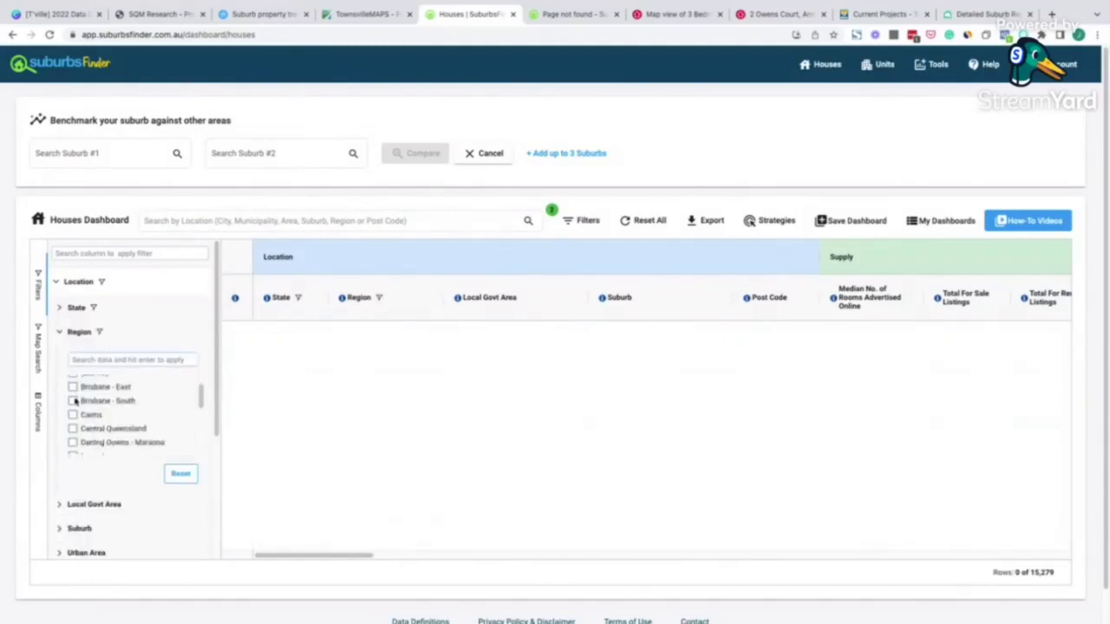
scroll(75, 401, "down", 2)
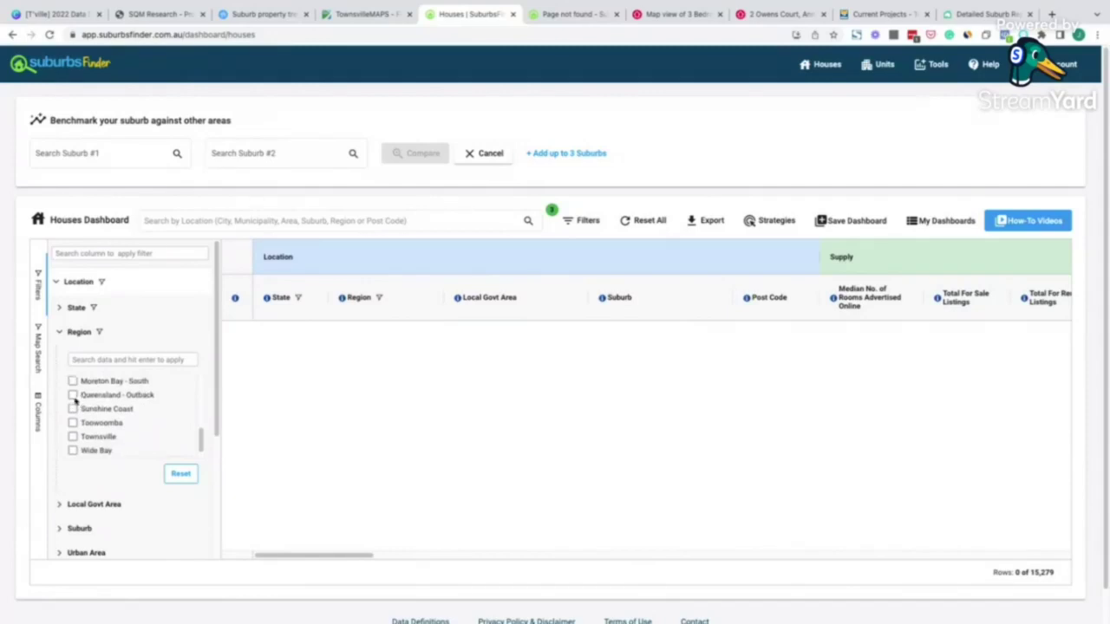
left_click(74, 435)
left_click(74, 421)
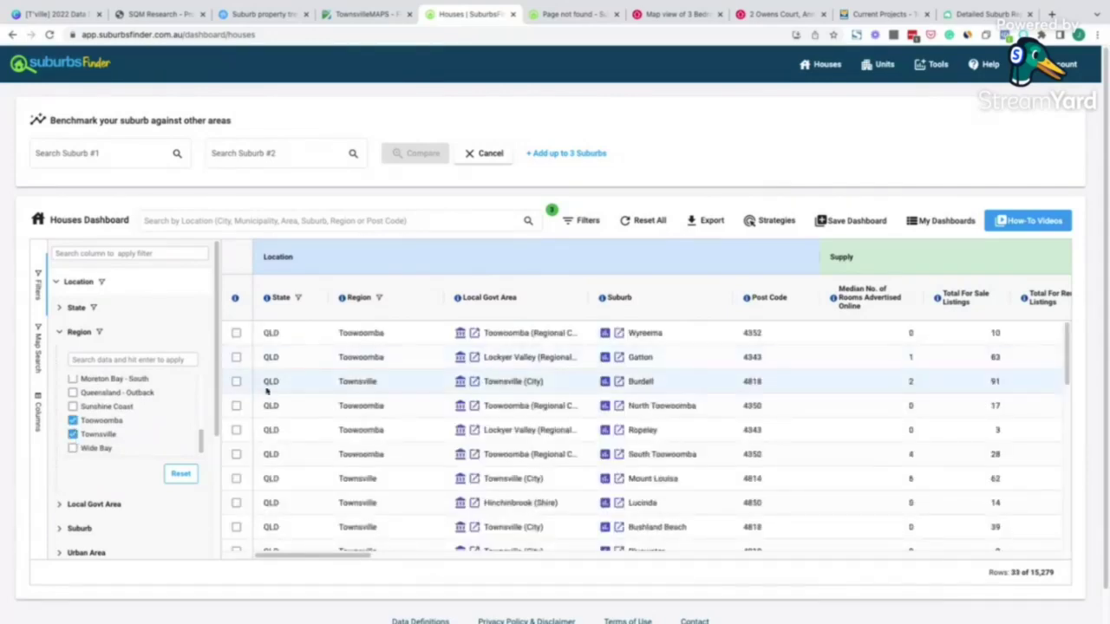
- Select North Toowoomba for benchmarking and look through the remaining Townsville and Toowoomba suburbs in the filtered results
scroll(255, 403, "down", 1)
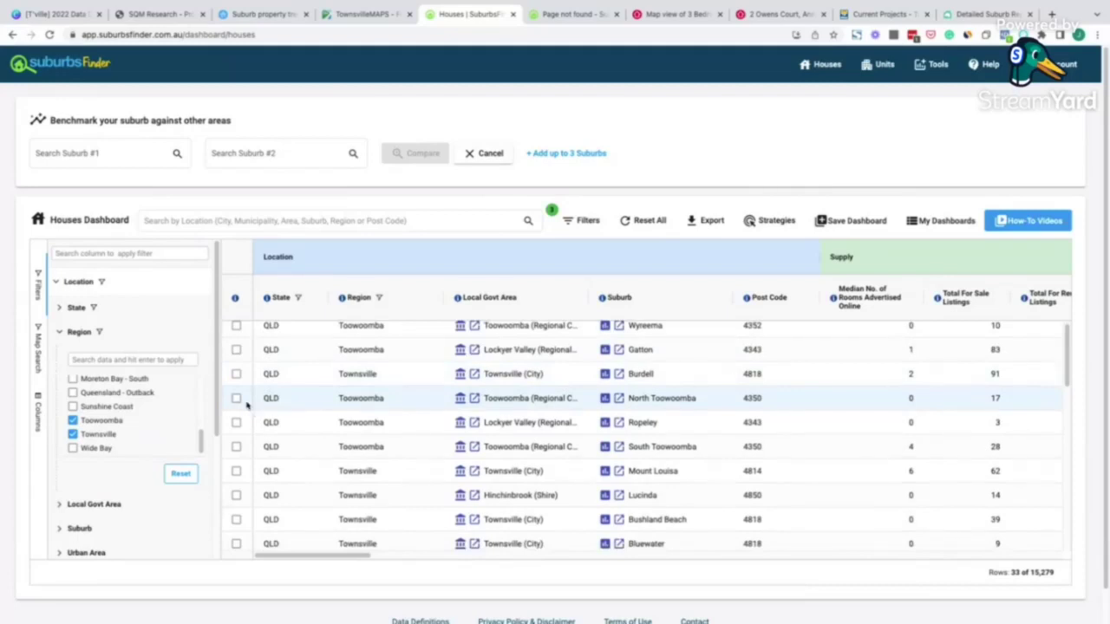
left_click(235, 398)
scroll(300, 425, "down", 3)
scroll(301, 425, "down", 10)
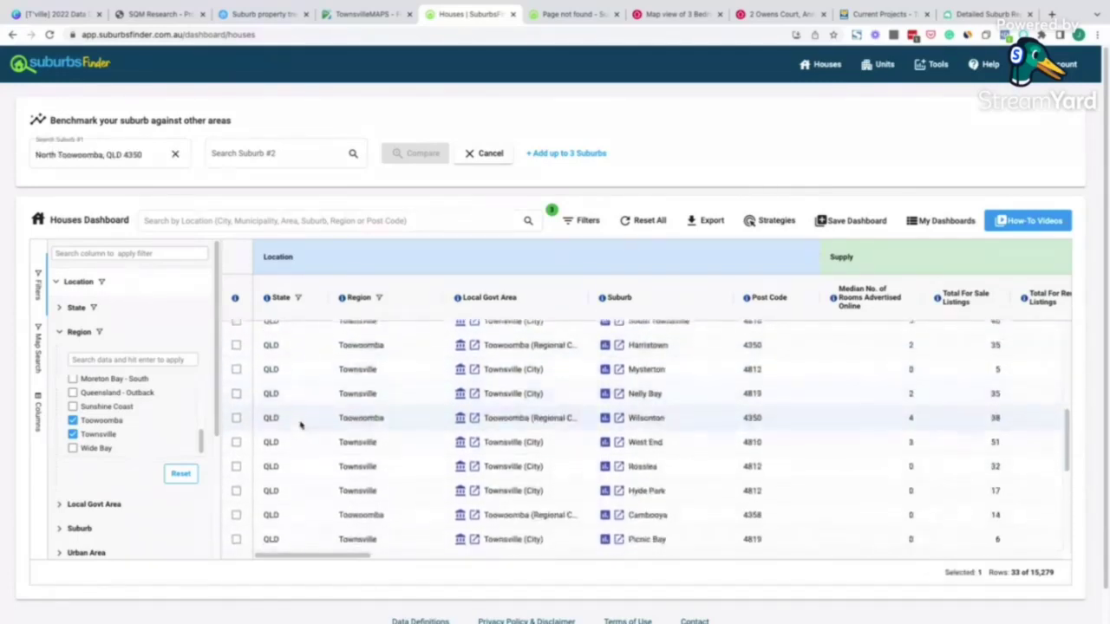
scroll(301, 425, "down", 6)
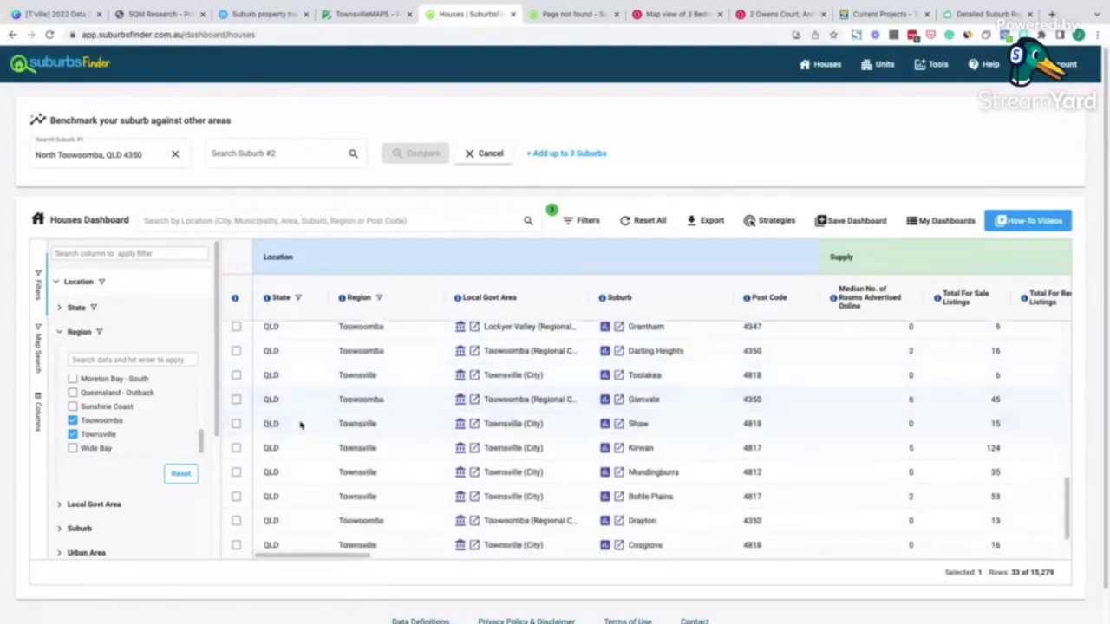
scroll(301, 425, "up", 8)
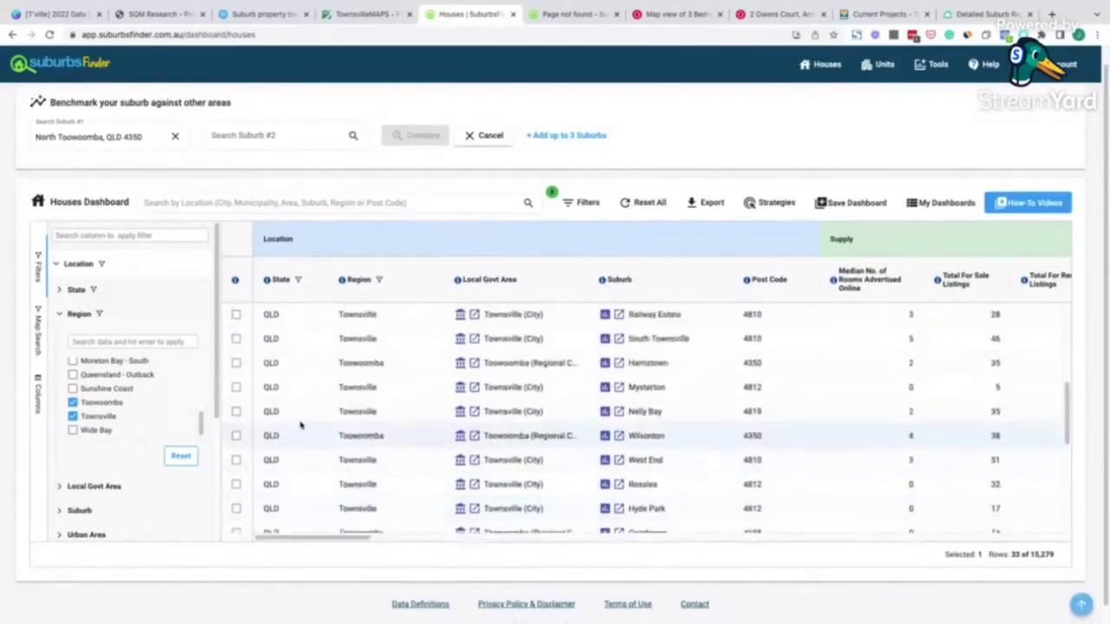
scroll(301, 425, "up", 2)
scroll(301, 425, "down", 1)
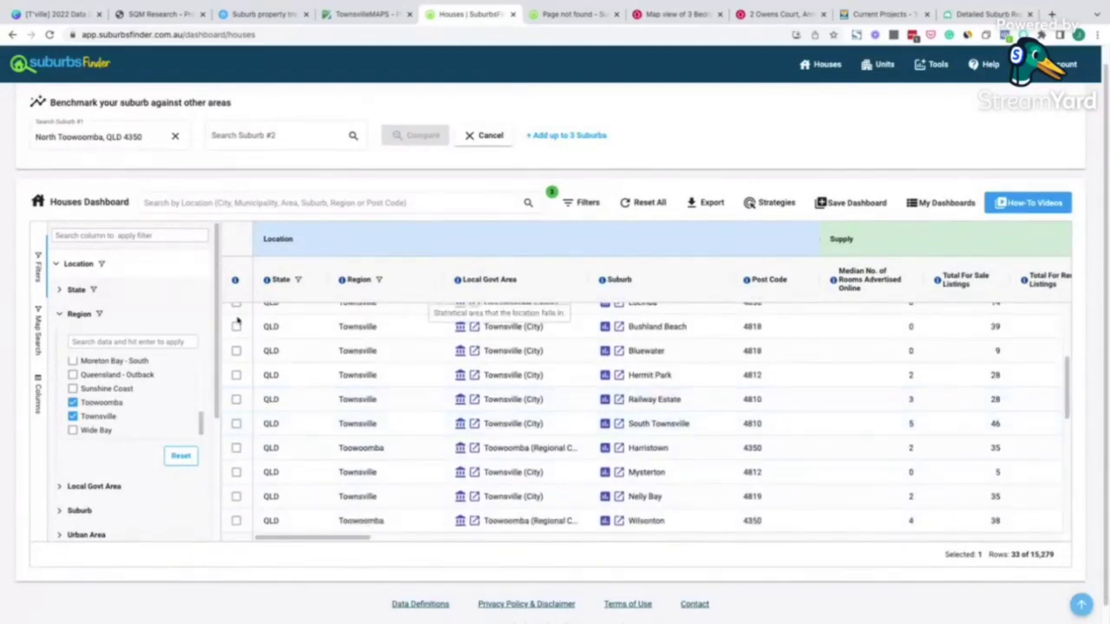
- Collapse the Location filters and examine the metrics available in the Supply and Demand filter groups
left_click(77, 316)
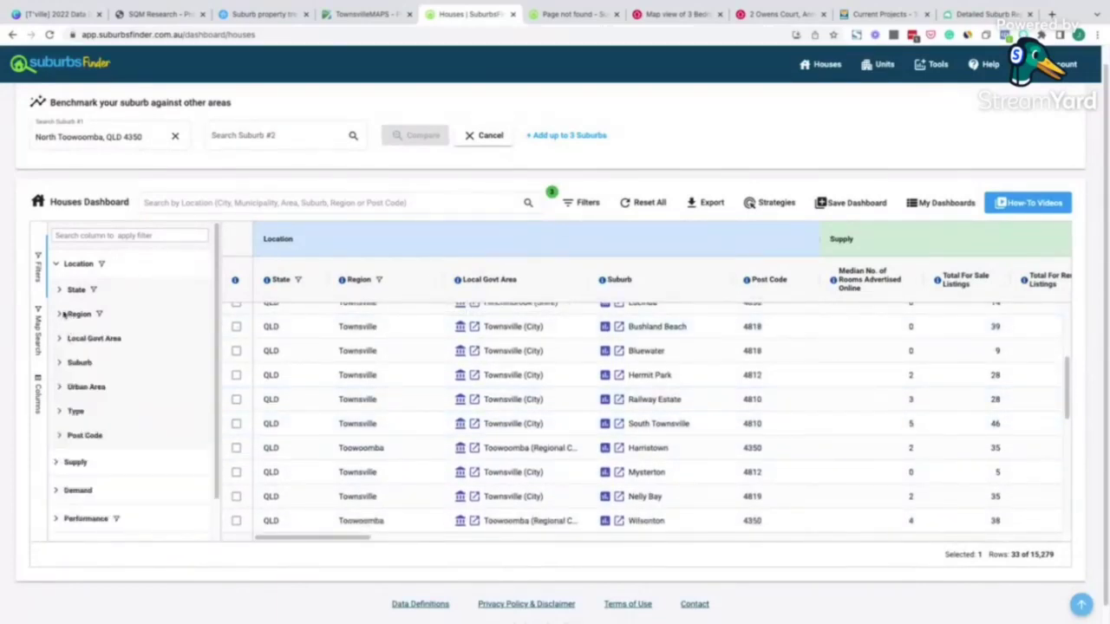
left_click(57, 265)
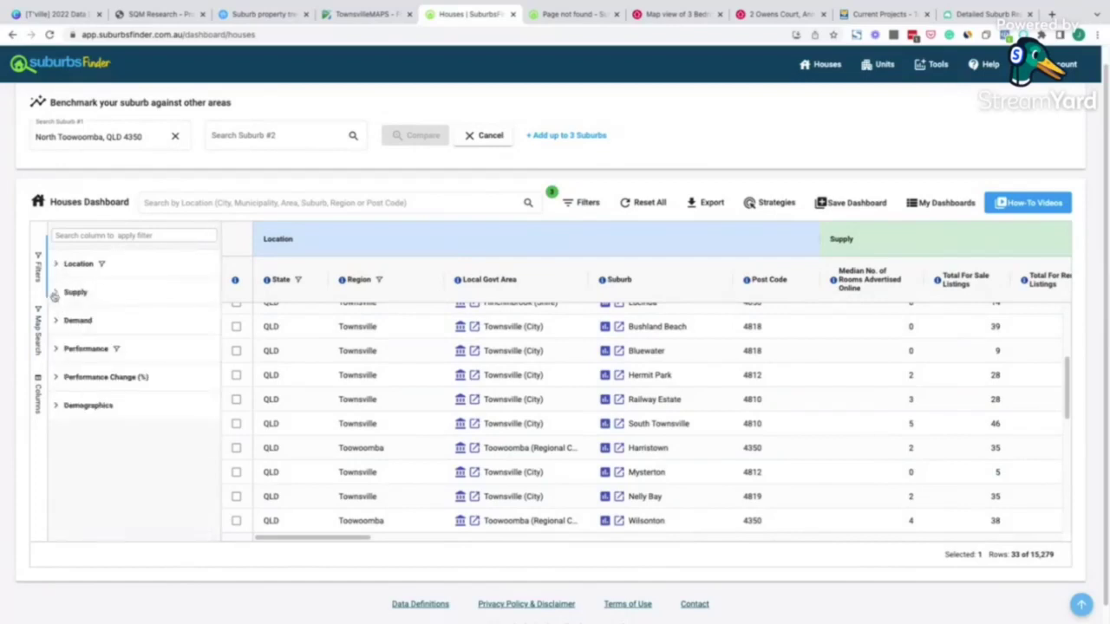
left_click(55, 293)
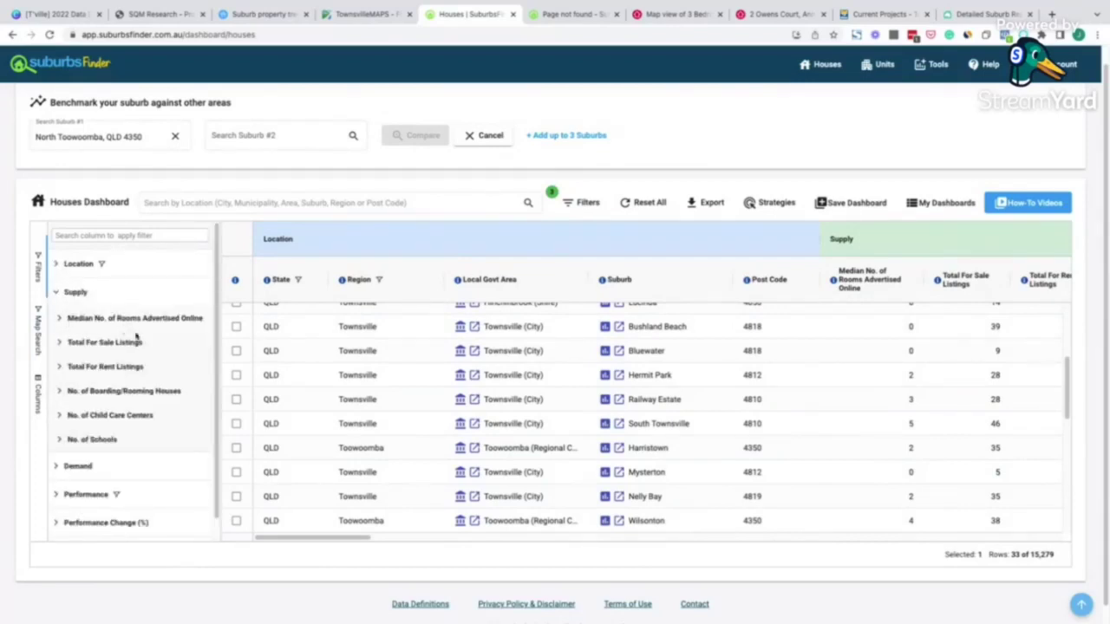
scroll(104, 336, "down", 1)
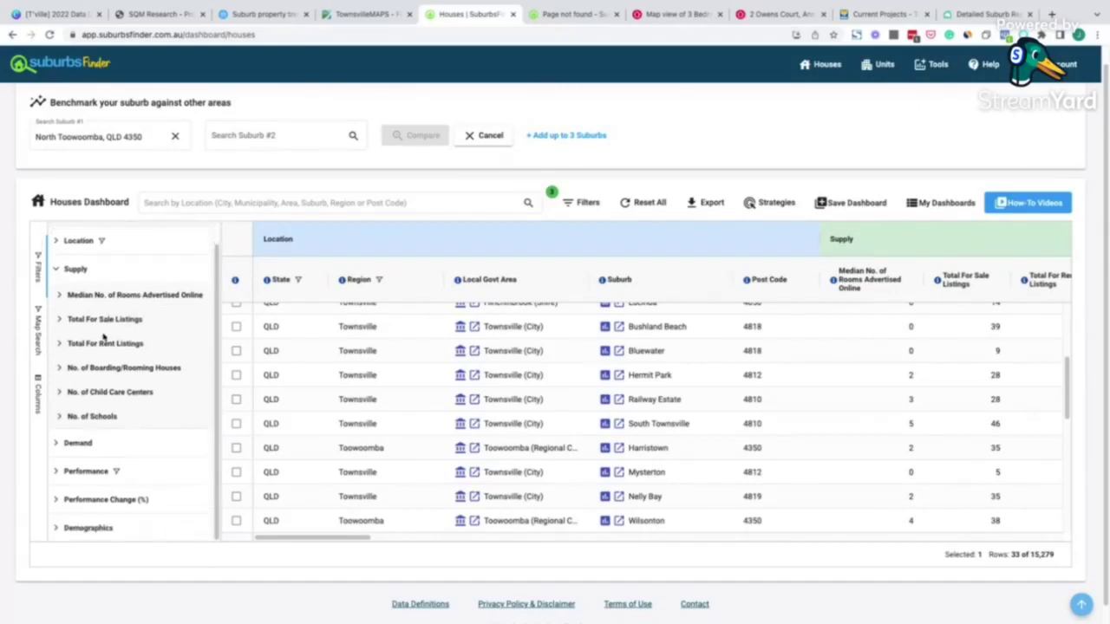
scroll(104, 336, "down", 1)
left_click(61, 424)
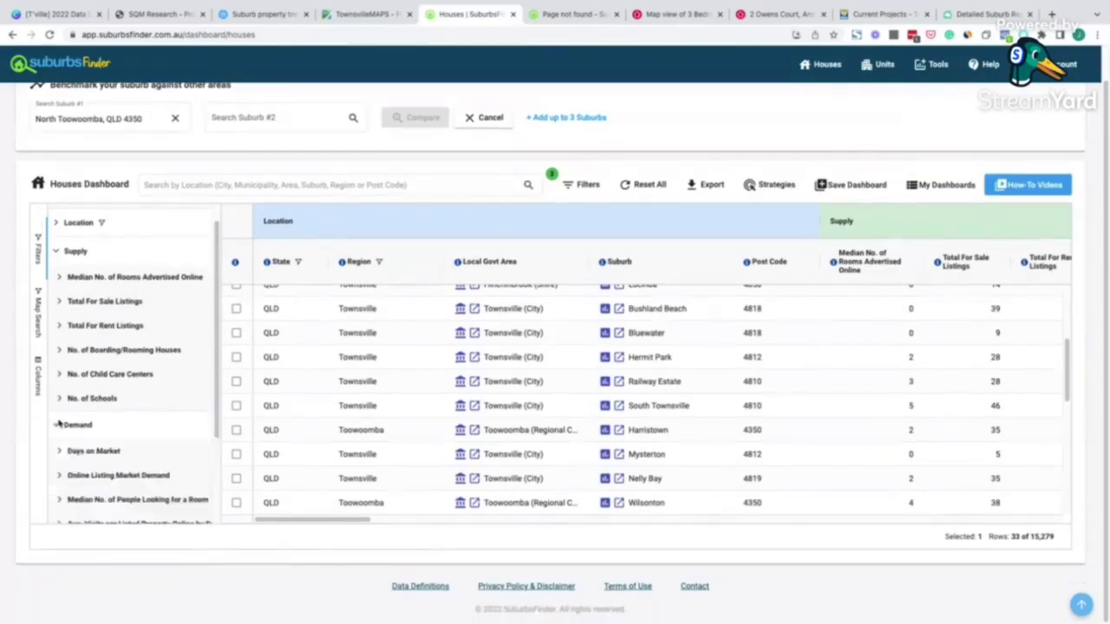
left_click(60, 252)
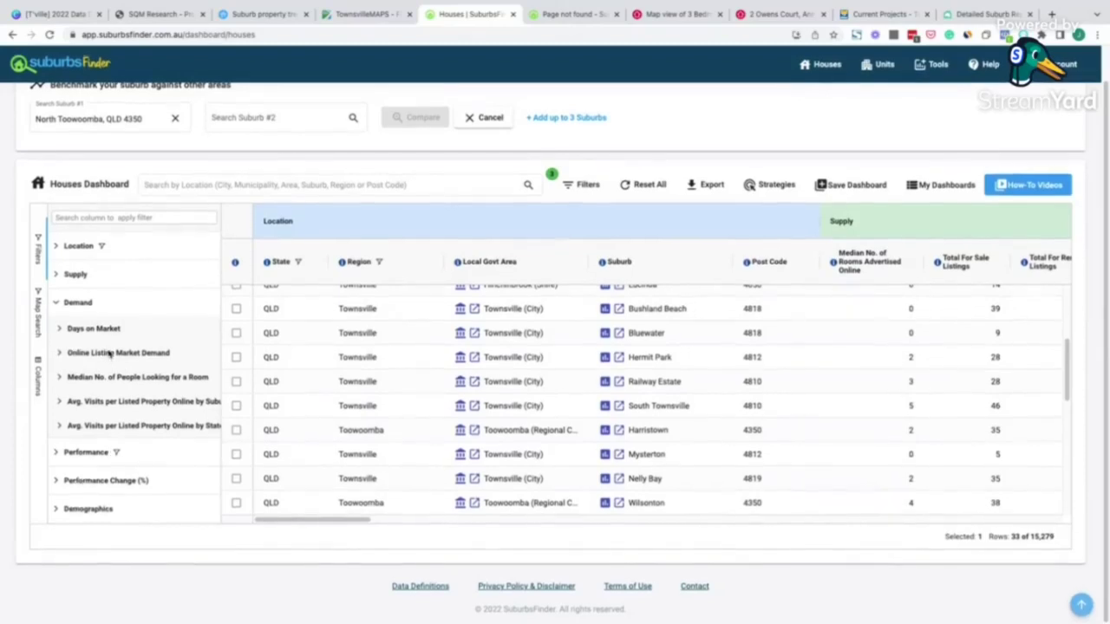
- Examine the metrics available in the Performance and Performance Change (%) filter groups, leaving all groups collapsed
left_click(59, 304)
left_click(80, 330)
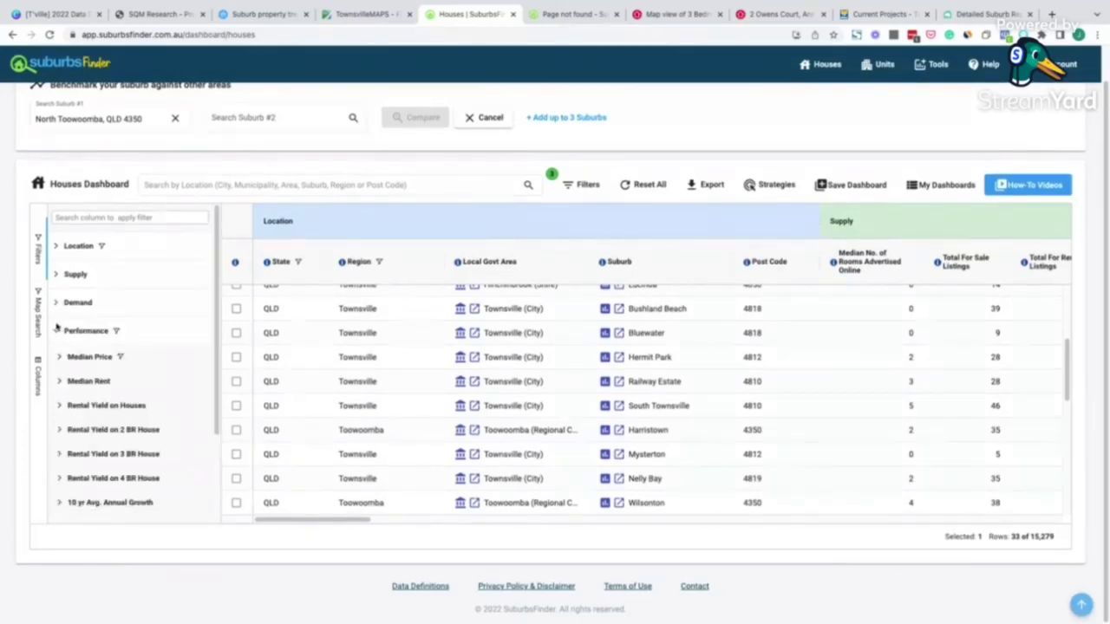
scroll(83, 351, "down", 1)
scroll(83, 351, "down", 3)
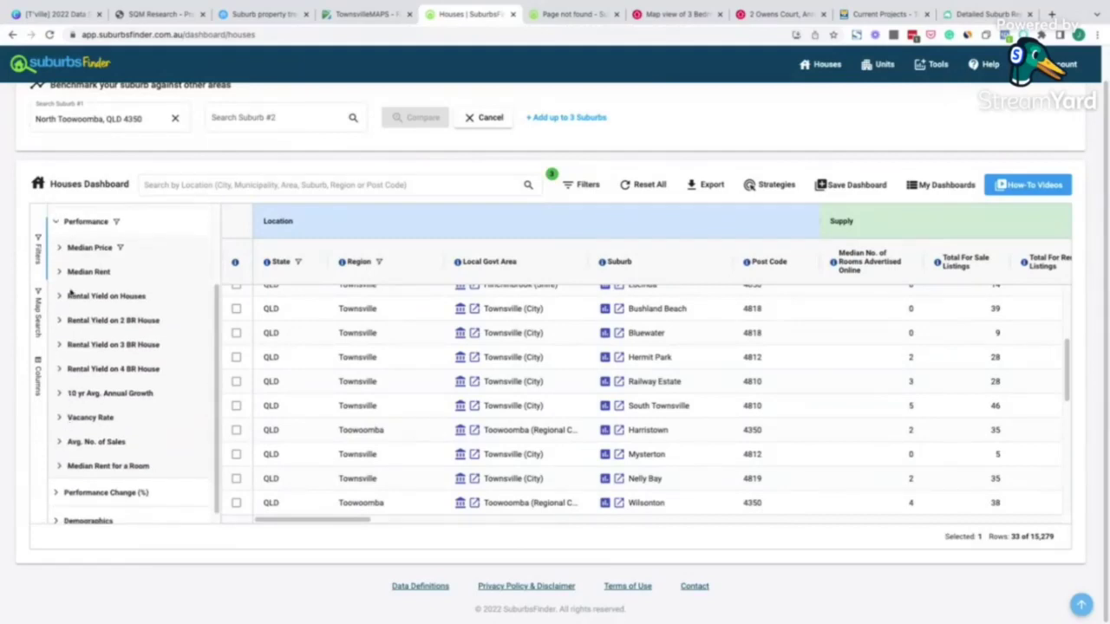
left_click(58, 222)
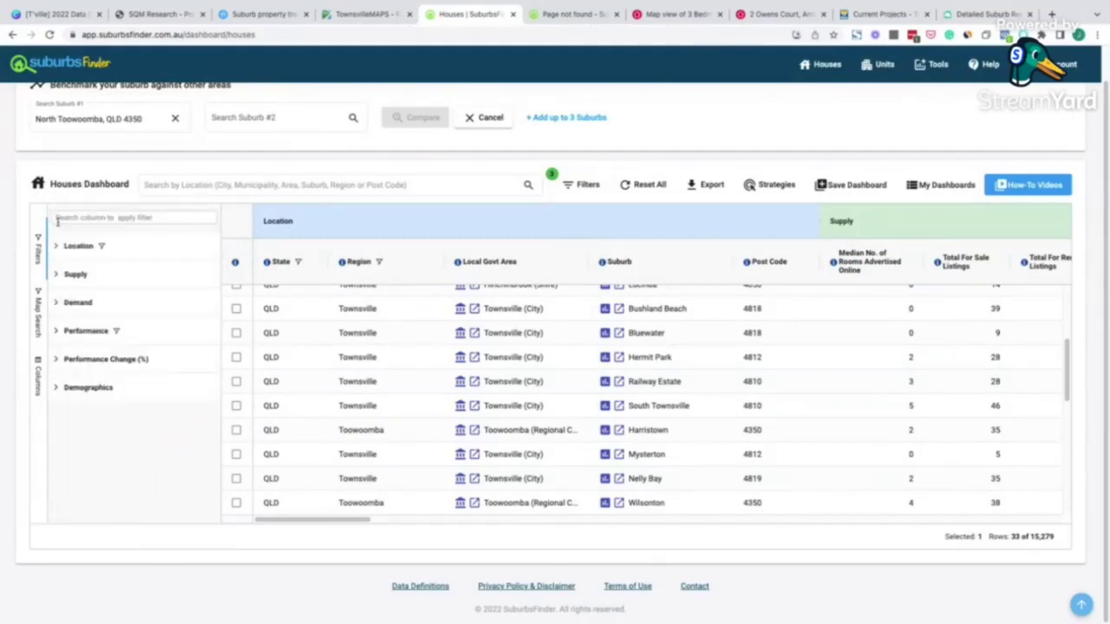
left_click(59, 359)
scroll(59, 359, "down", 1)
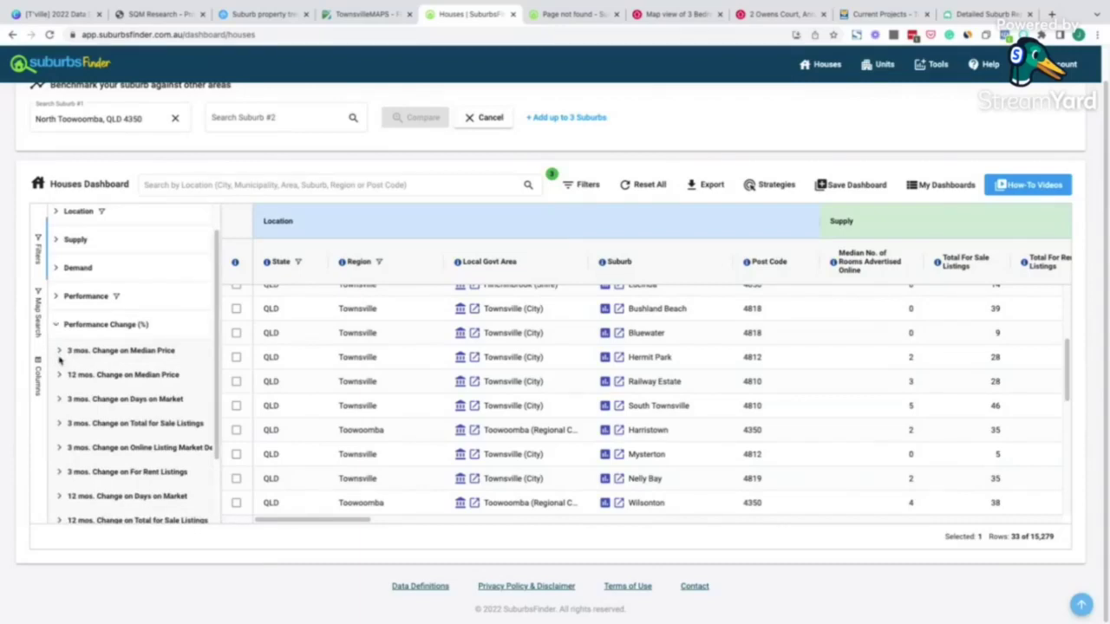
scroll(59, 338, "down", 2)
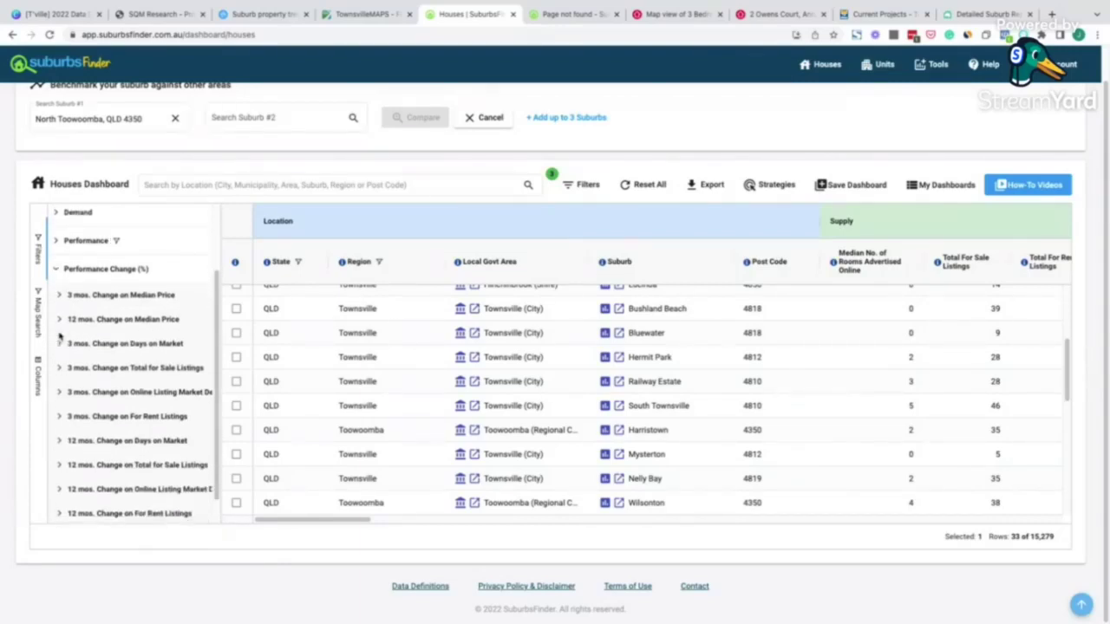
scroll(59, 337, "down", 1)
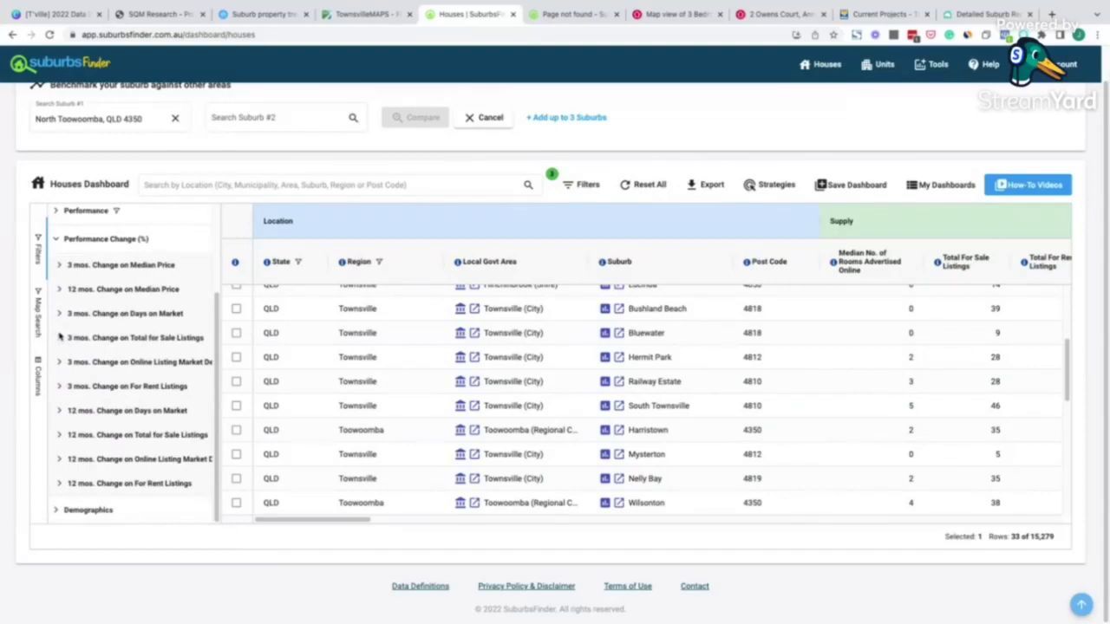
left_click(57, 242)
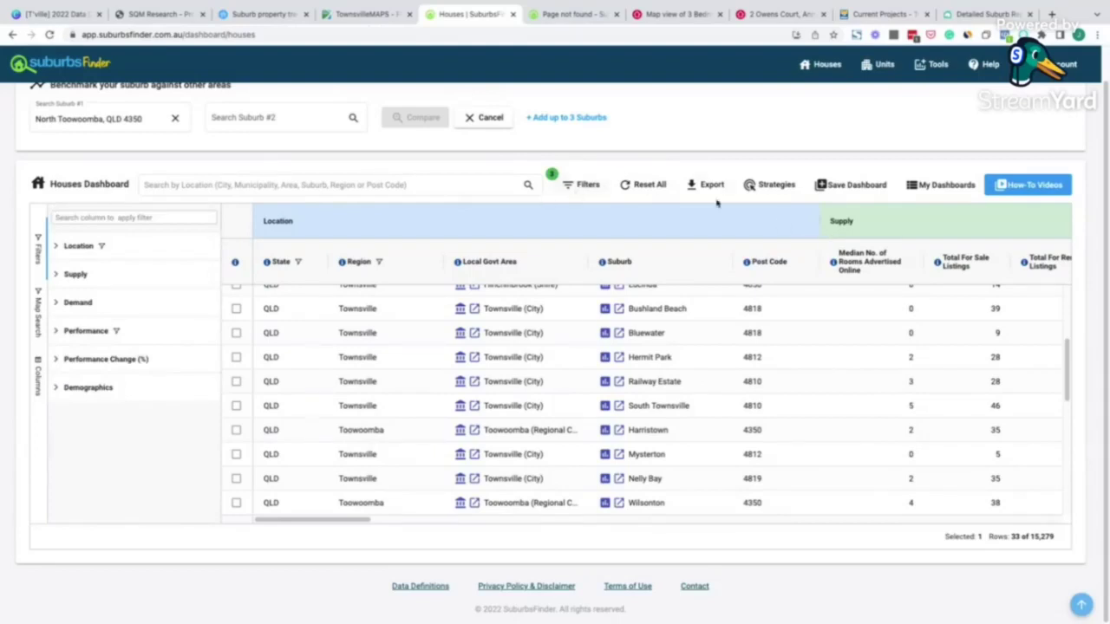
- Reset all filters and selections, and look over the dashboard saving and preset strategy options without applying either
left_click(637, 184)
left_click(850, 183)
left_click(520, 340)
left_click(473, 389)
left_click(603, 379)
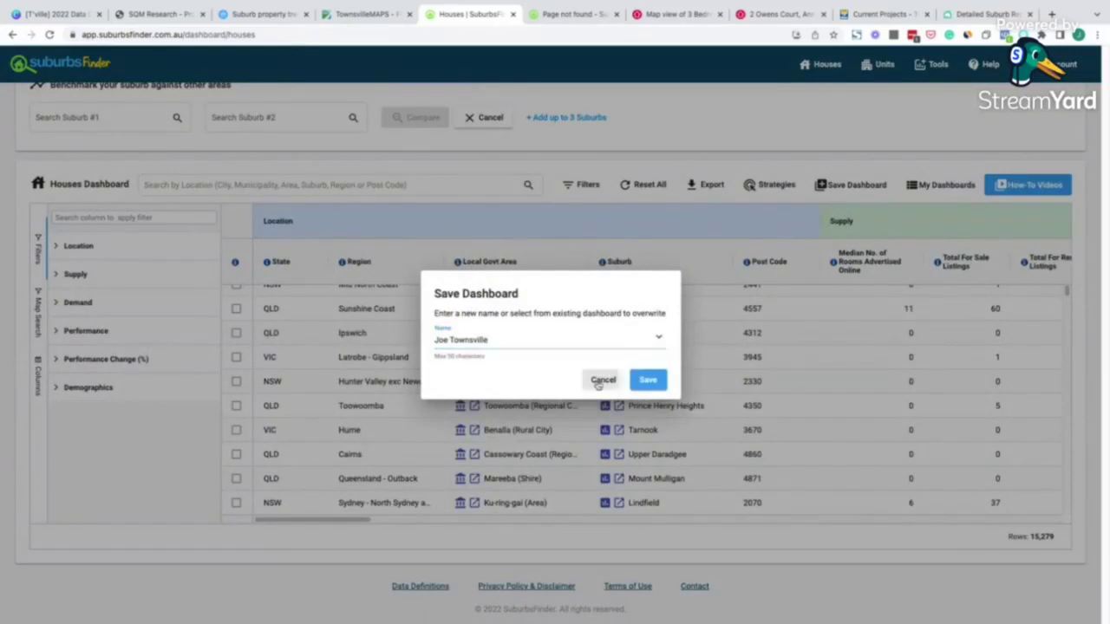
left_click(774, 186)
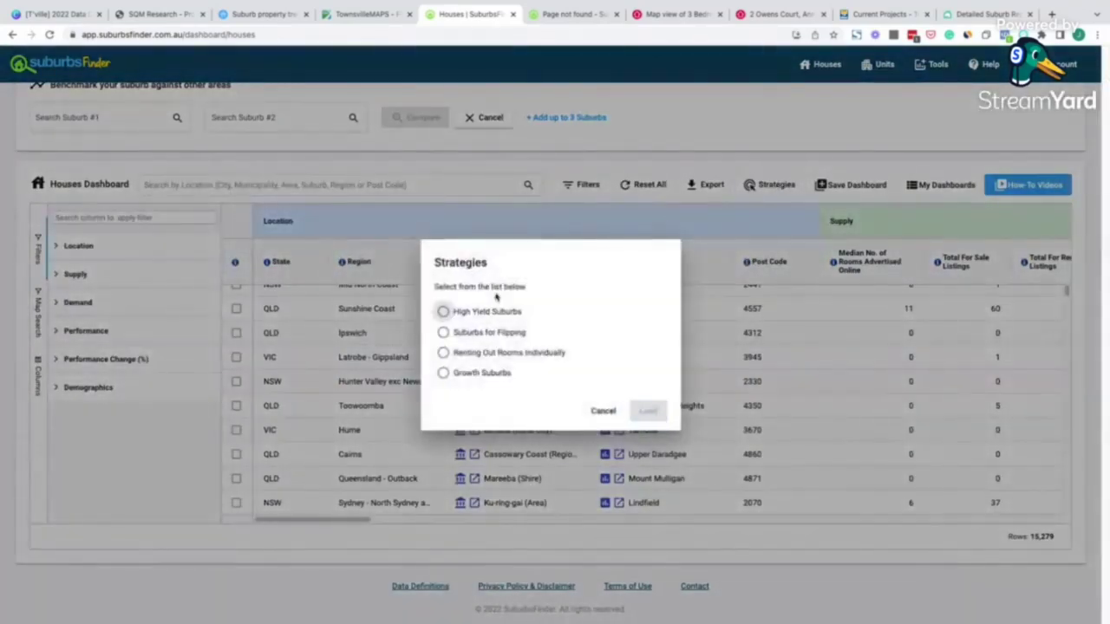
left_click(599, 410)
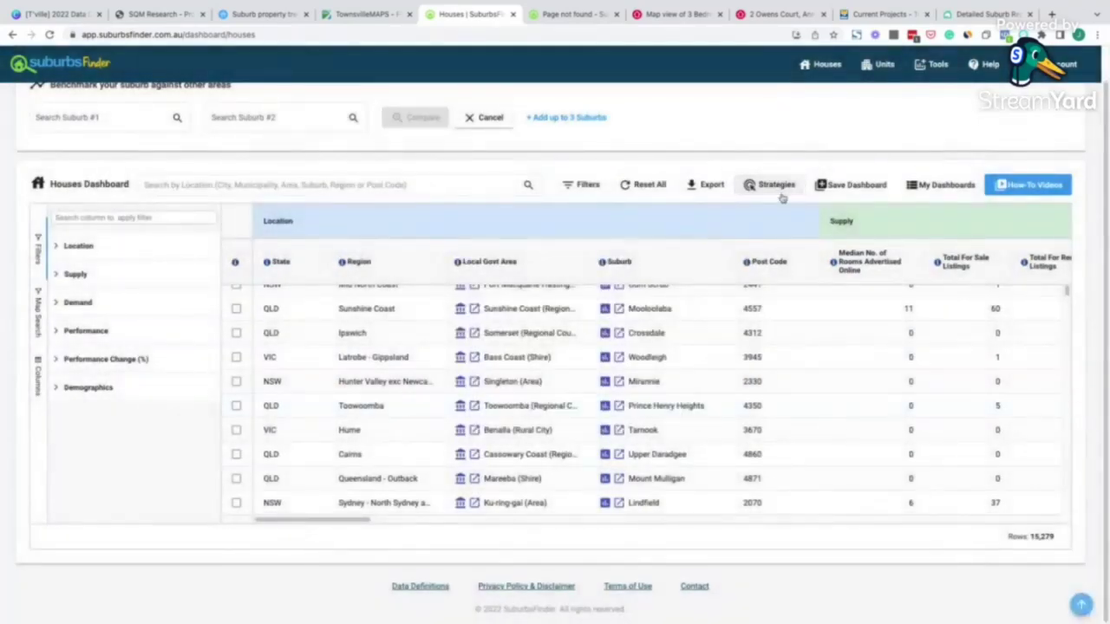
- Load the saved Townsville dashboard and review its list of active filters, keeping them all
left_click(941, 185)
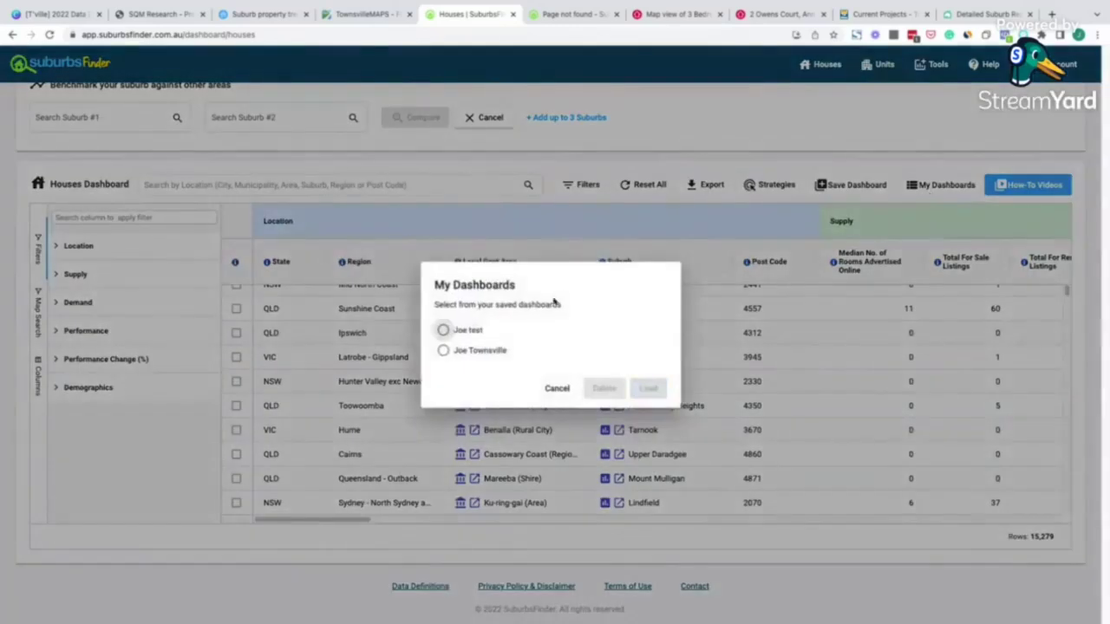
left_click(466, 354)
left_click(648, 389)
scroll(360, 418, "up", 4)
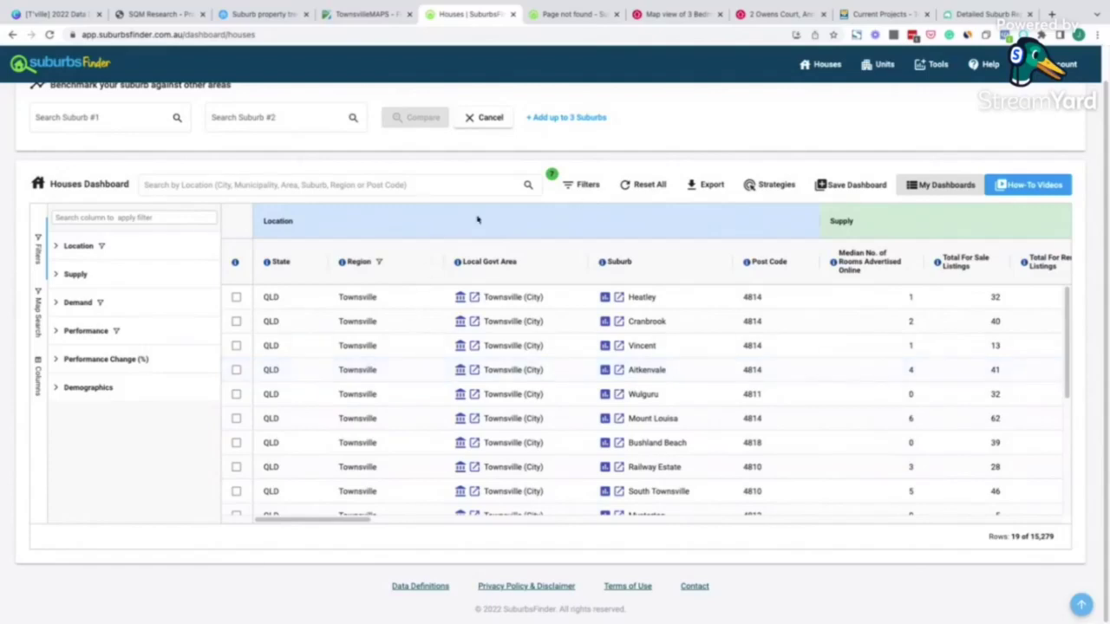
left_click(579, 185)
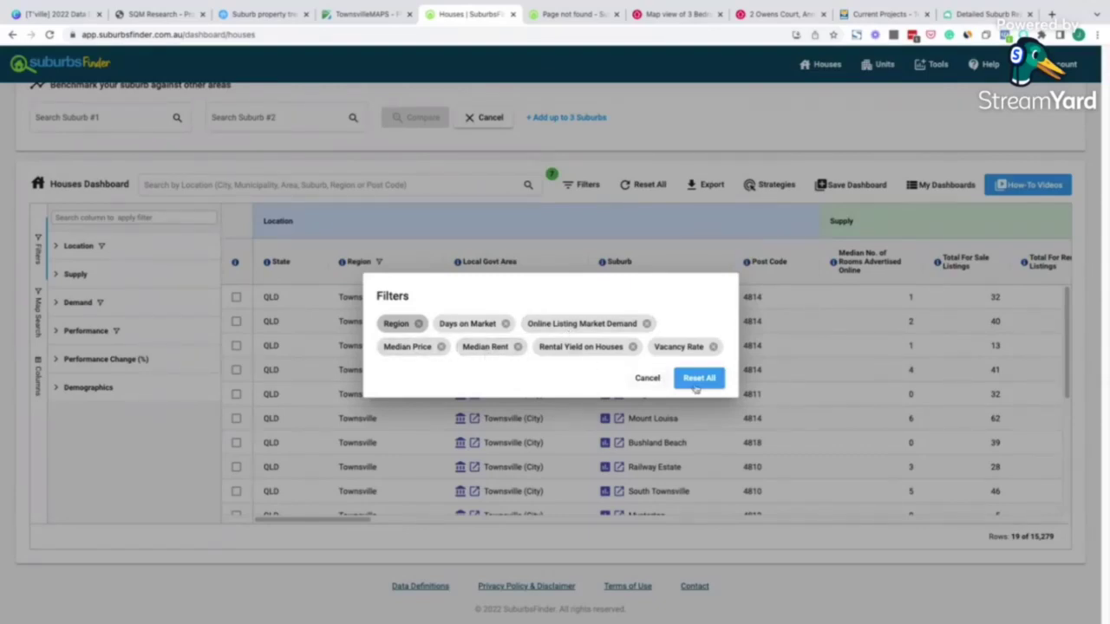
left_click(647, 379)
- Select Kirwan, Annandale, Bushland Beach, Vincent and Cranbrook in the Townsville results and compare the five suburbs
scroll(417, 312, "down", 1)
scroll(417, 311, "down", 5)
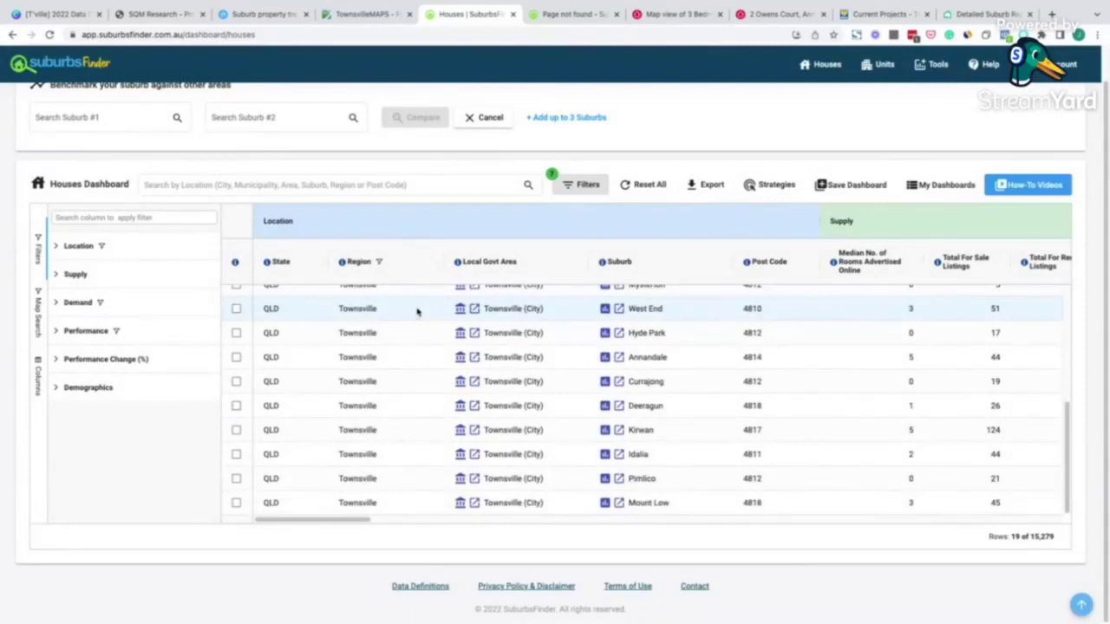
left_click(236, 429)
scroll(235, 422, "up", 1)
left_click(236, 387)
scroll(237, 389, "up", 3)
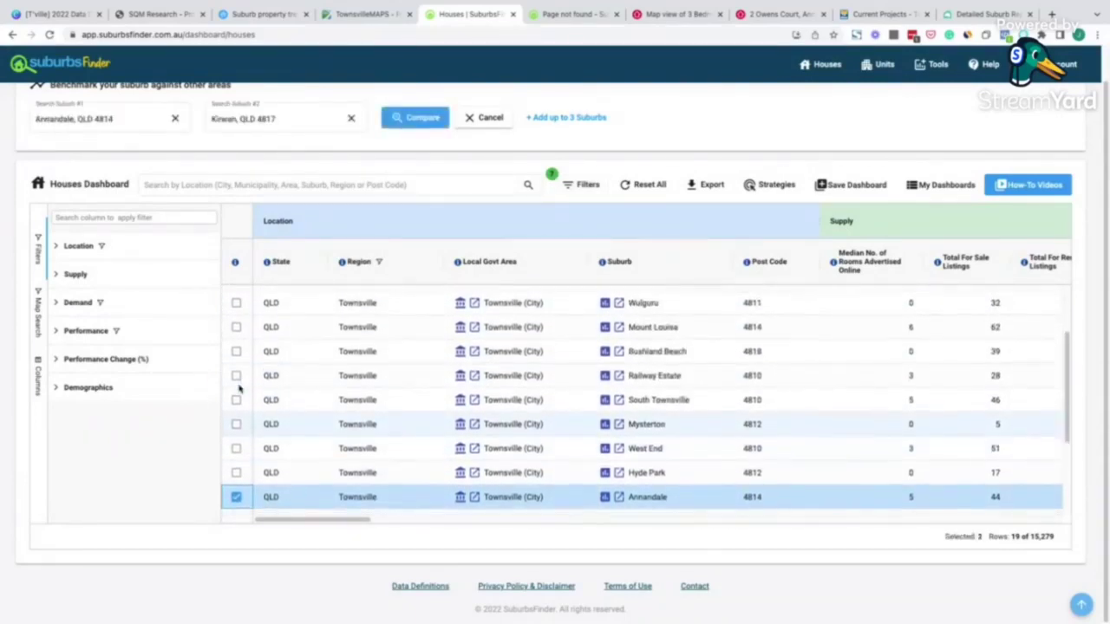
left_click(236, 352)
scroll(237, 357, "up", 3)
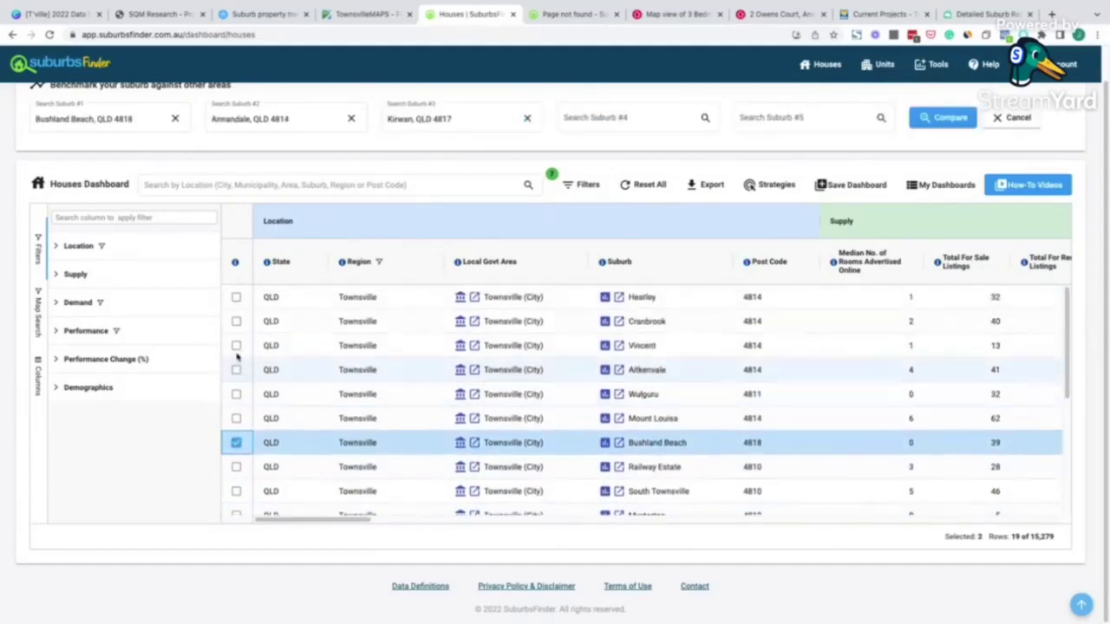
left_click(235, 345)
left_click(236, 321)
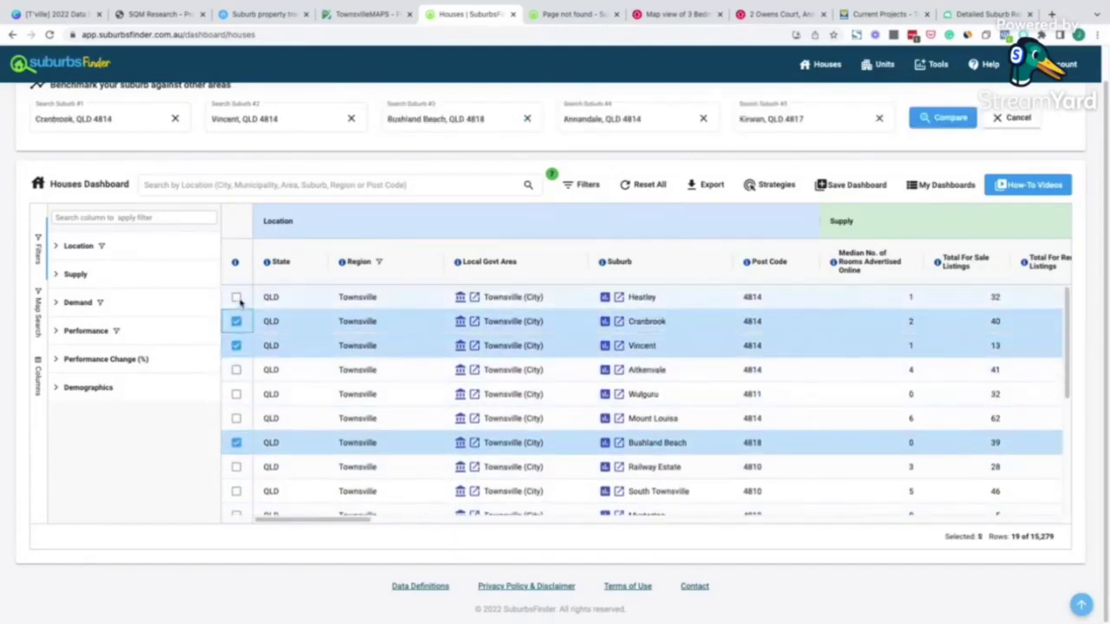
left_click(239, 299)
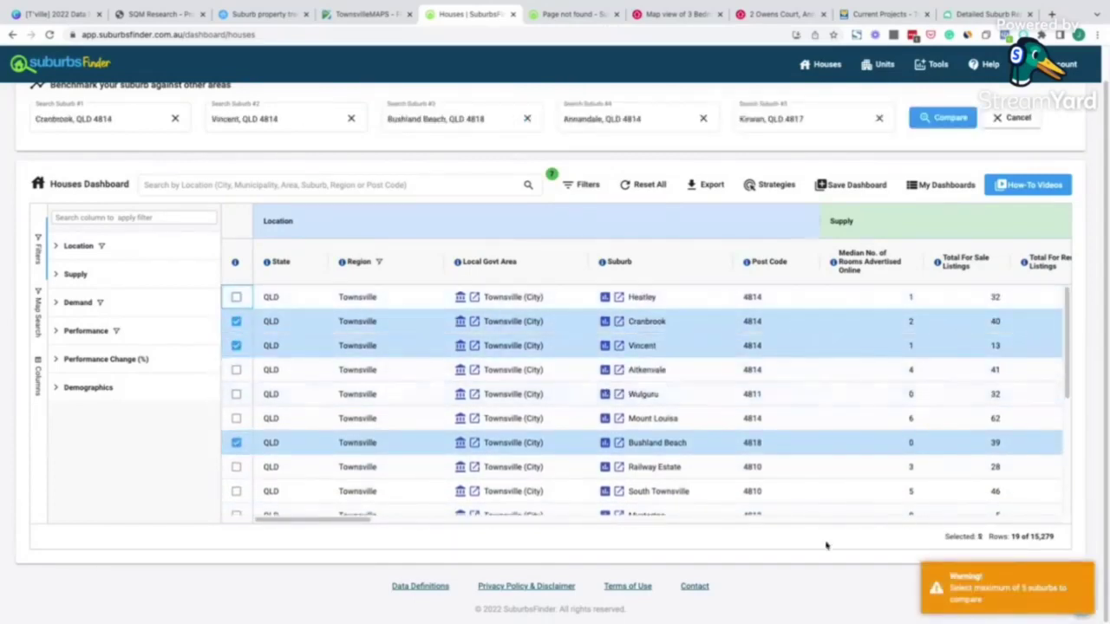
left_click(944, 117)
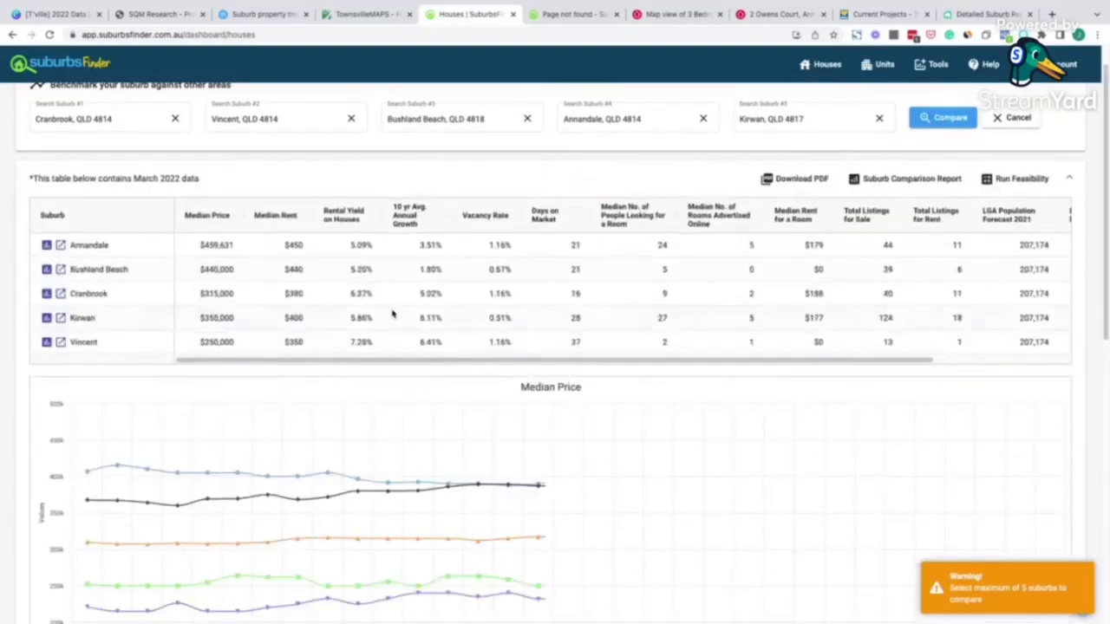
- Examine the comparison table and the Median Price, Median Rent and Rental Yield charts for the five suburbs
scroll(336, 400, "down", 1)
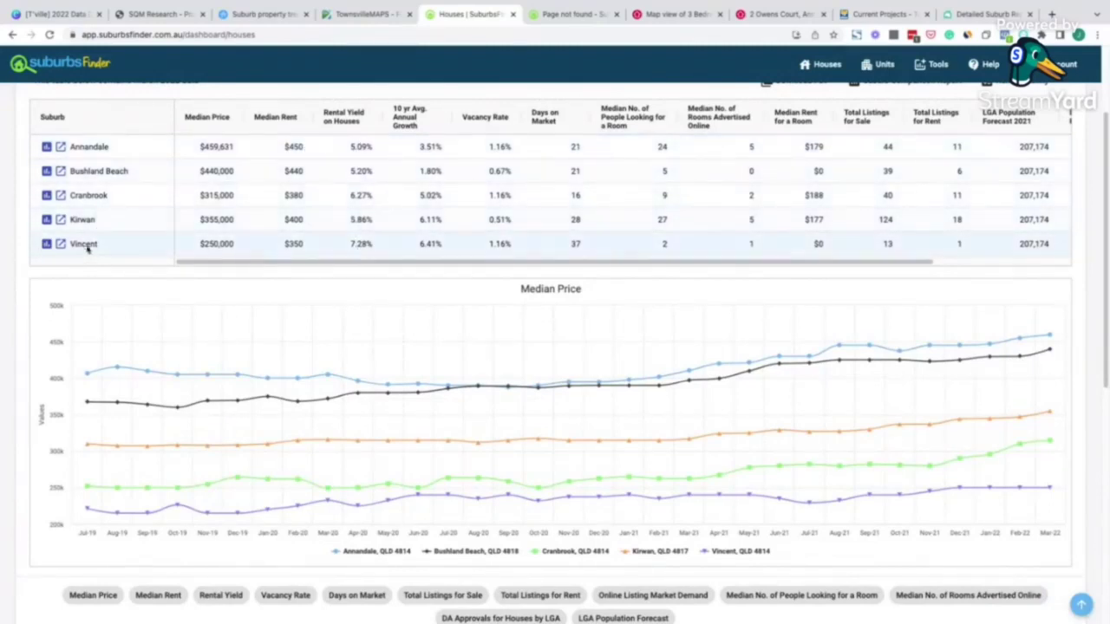
scroll(364, 252, "down", 2)
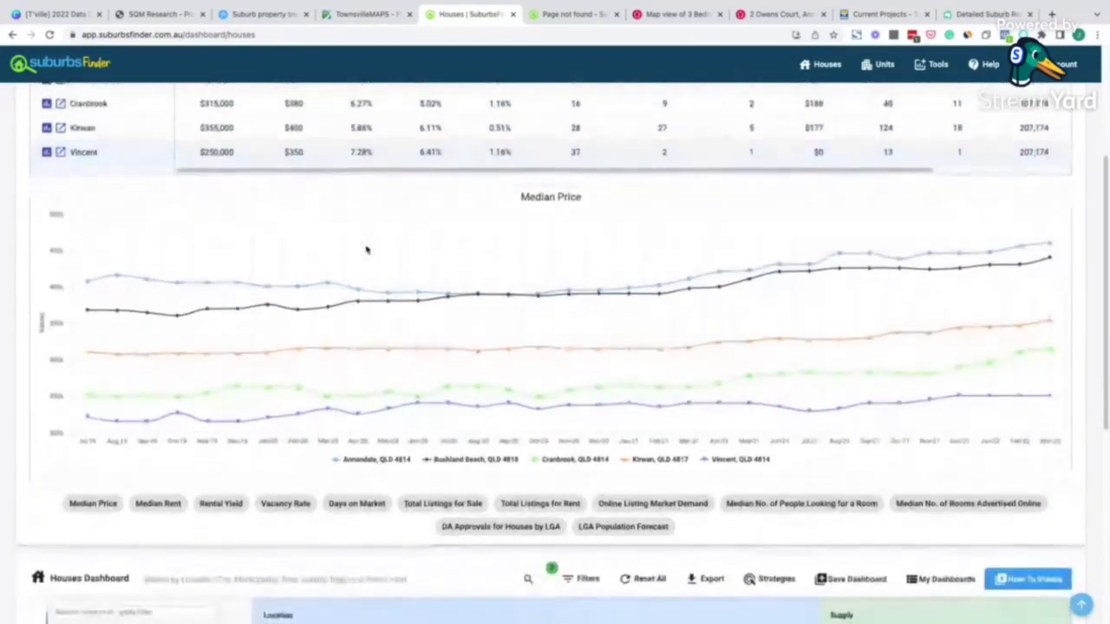
left_click(145, 505)
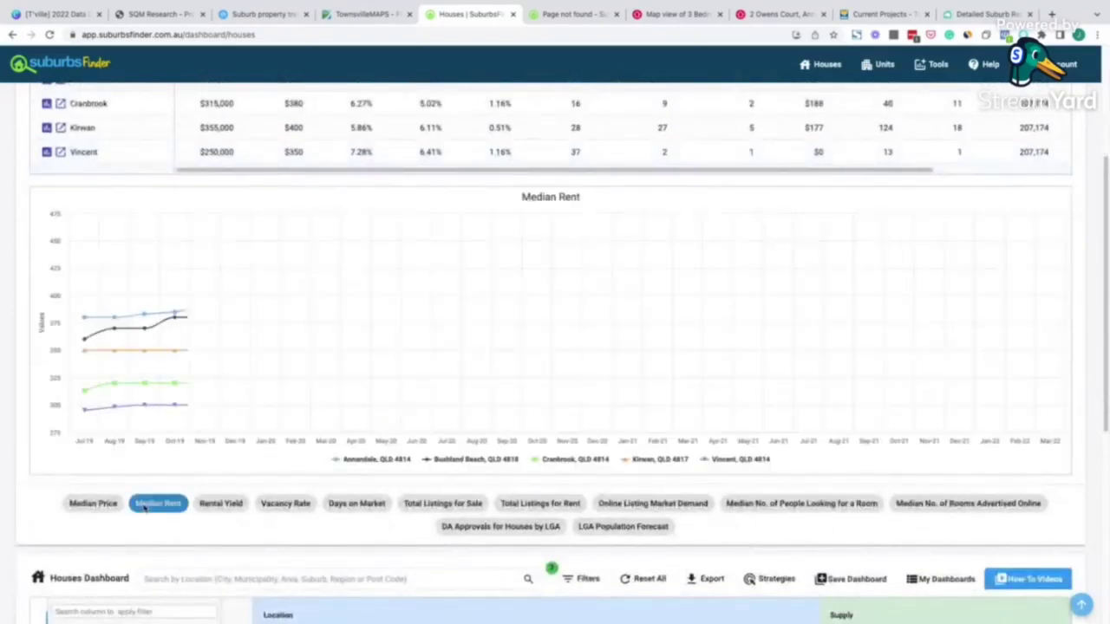
left_click(94, 510)
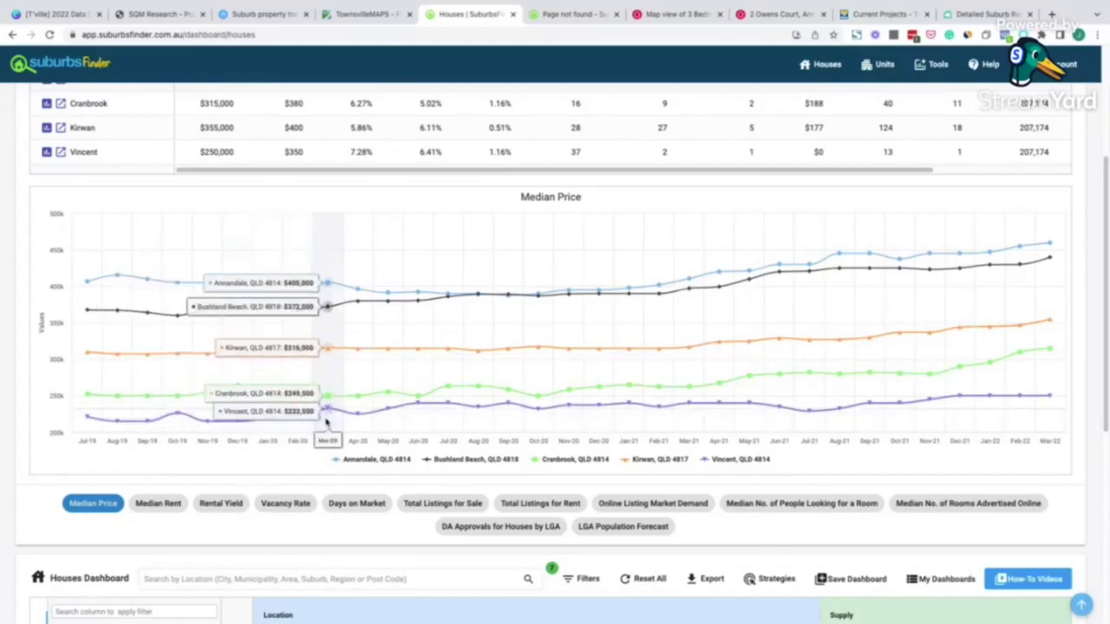
left_click(158, 503)
left_click(215, 506)
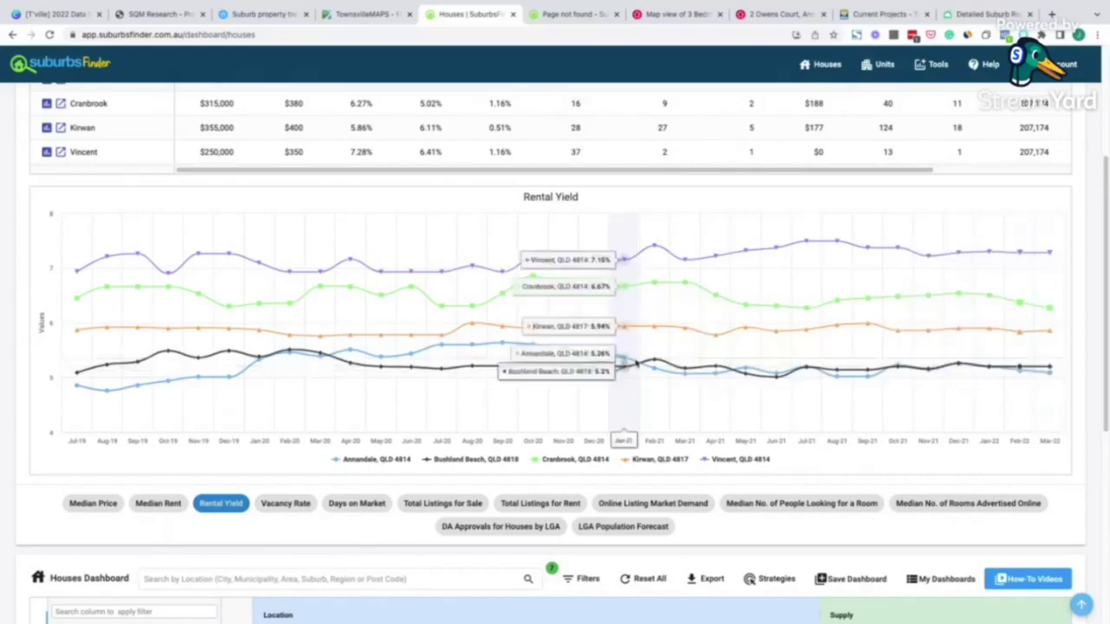
- Examine the five suburbs' charts for Vacancy Rate, Days on Market, Total Listings for Sale and Total Listings for Rent
left_click(259, 502)
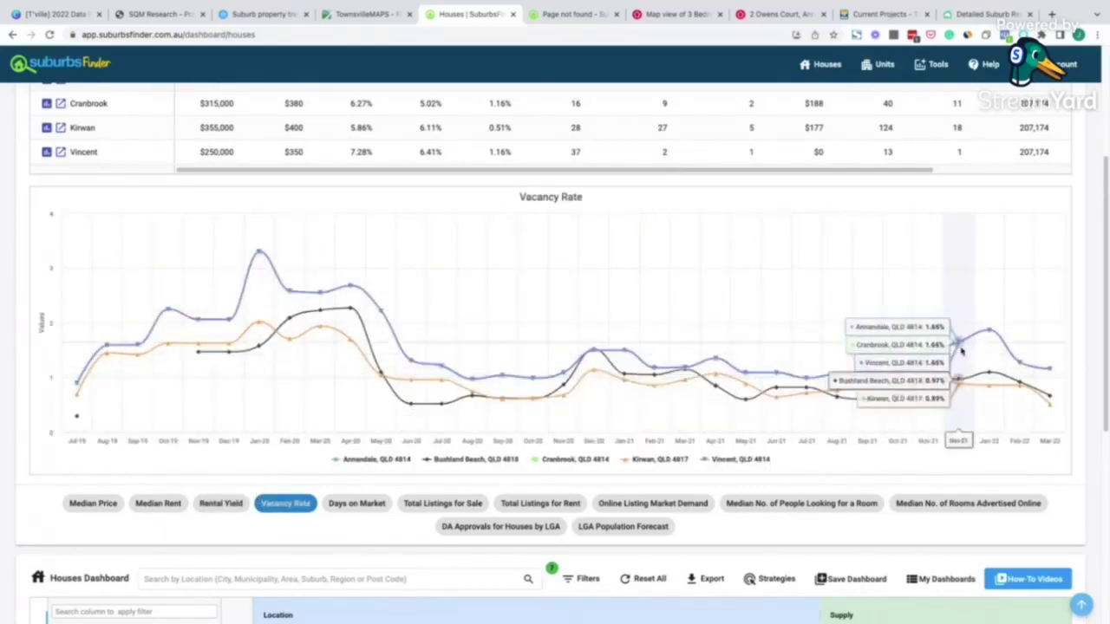
left_click(361, 510)
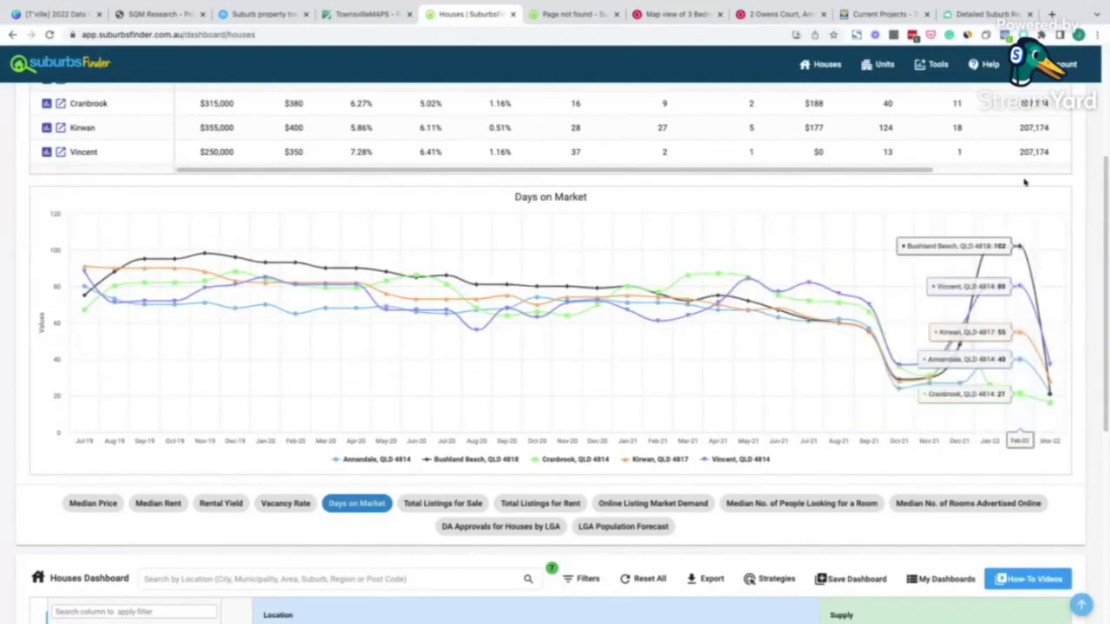
left_click(429, 503)
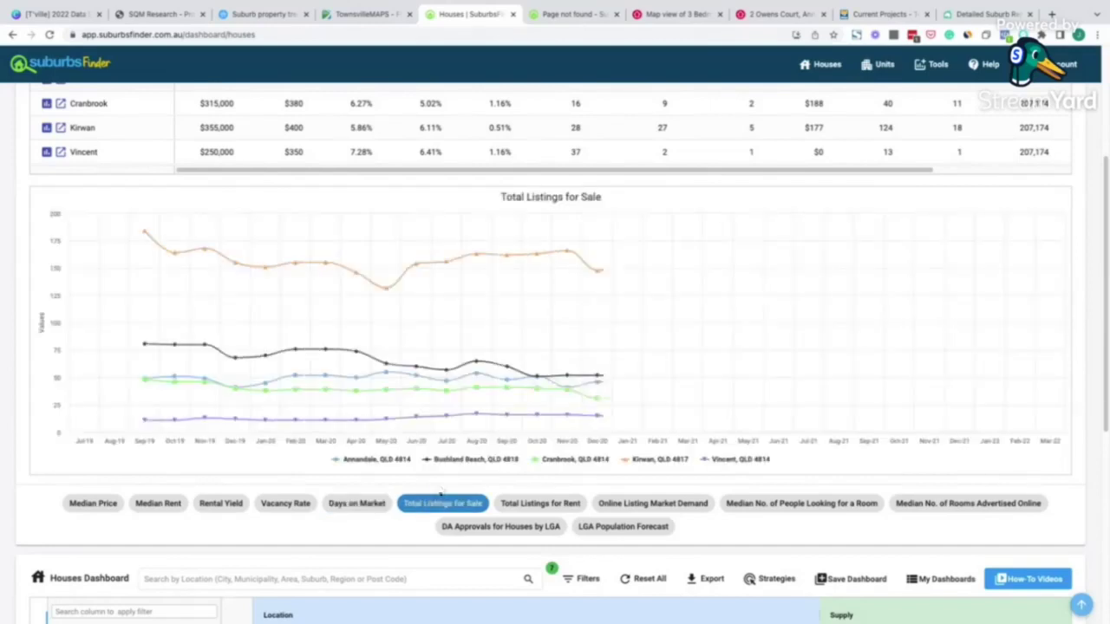
left_click(357, 503)
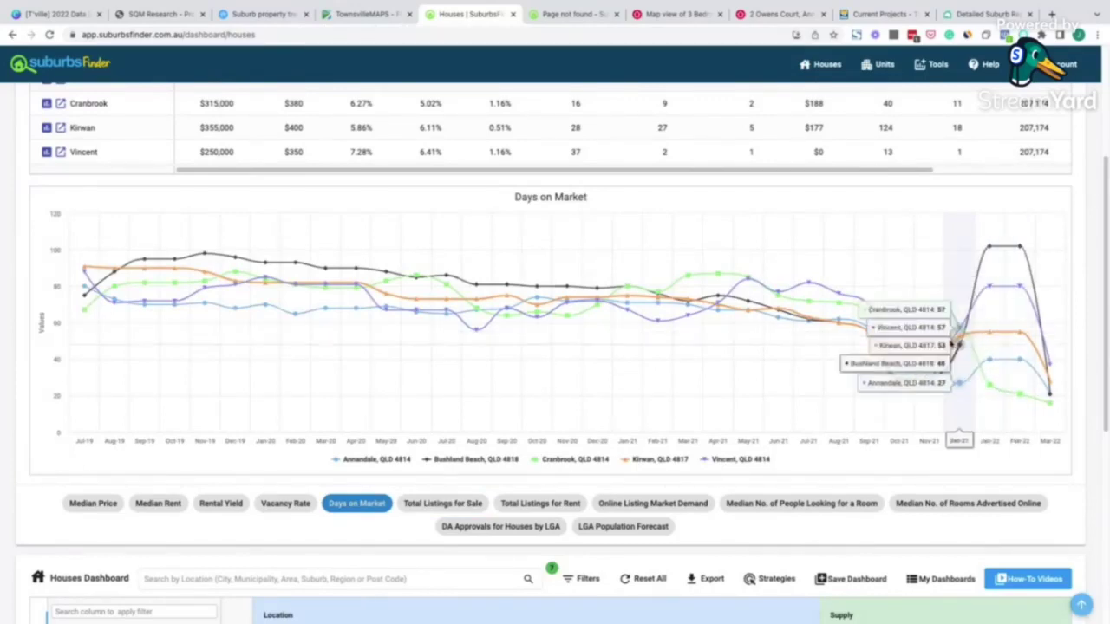
left_click(442, 504)
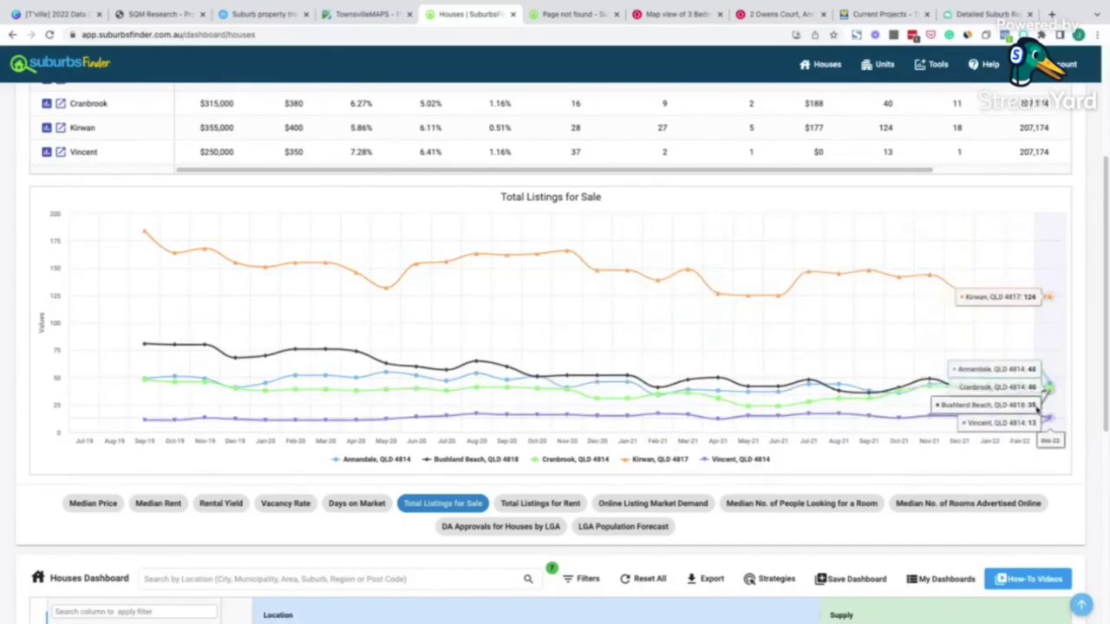
left_click(519, 506)
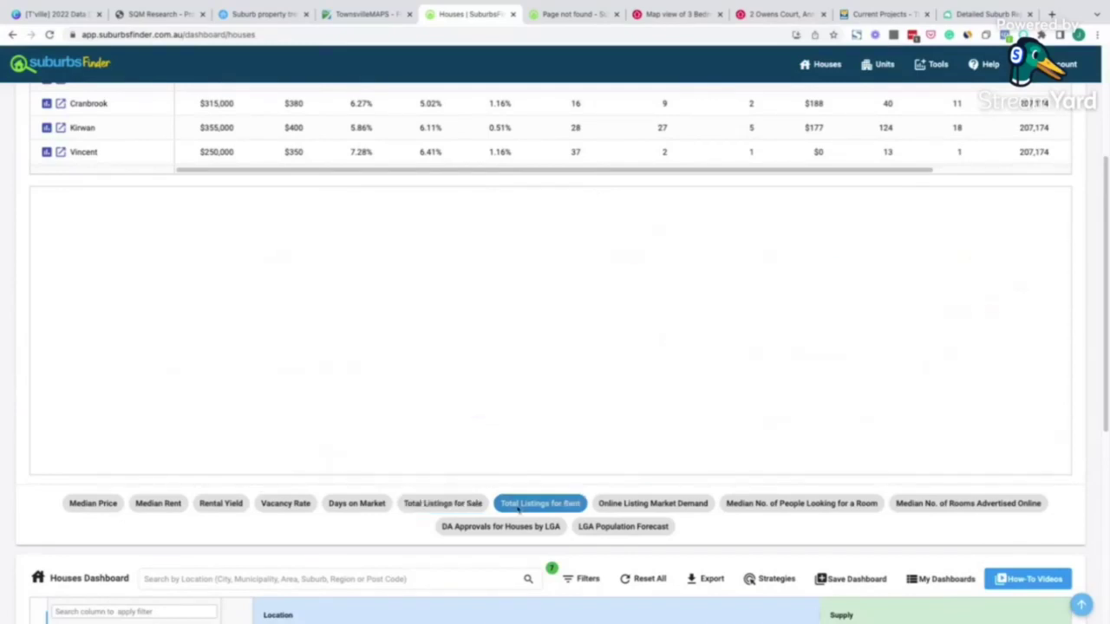
- Examine the Online Listing Market Demand chart and the charts of people looking for a room and rooms advertised online
left_click(653, 504)
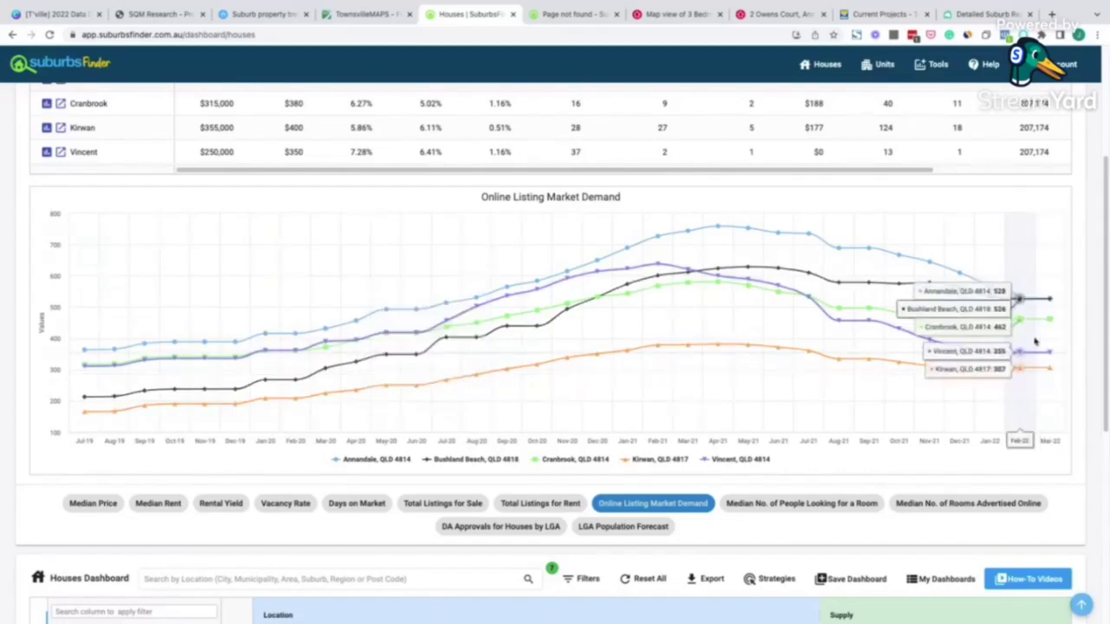
left_click(760, 506)
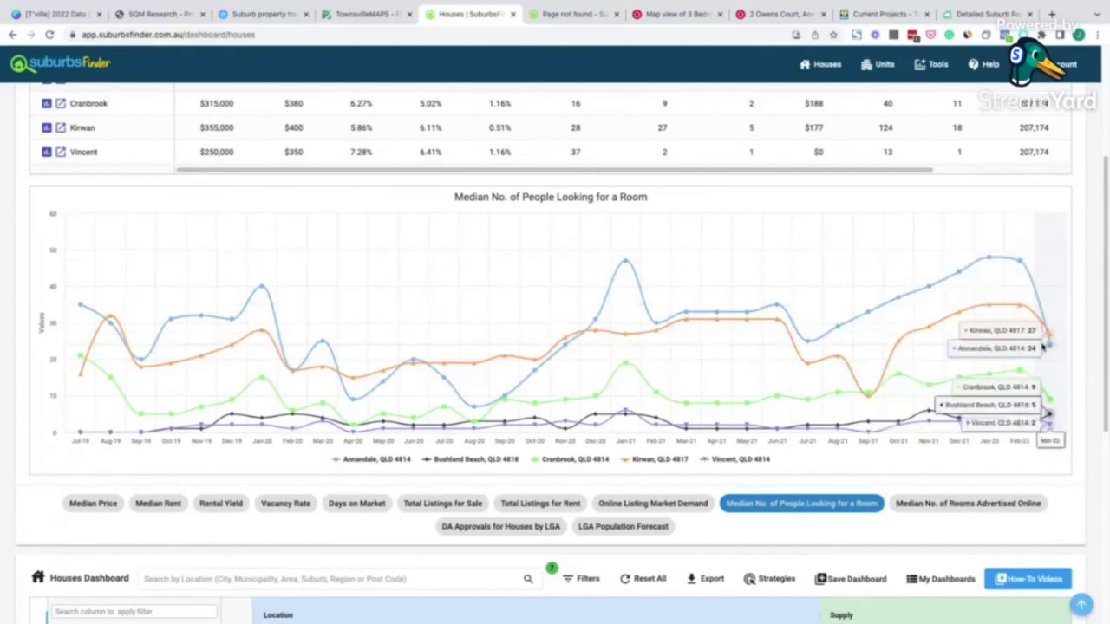
left_click(952, 504)
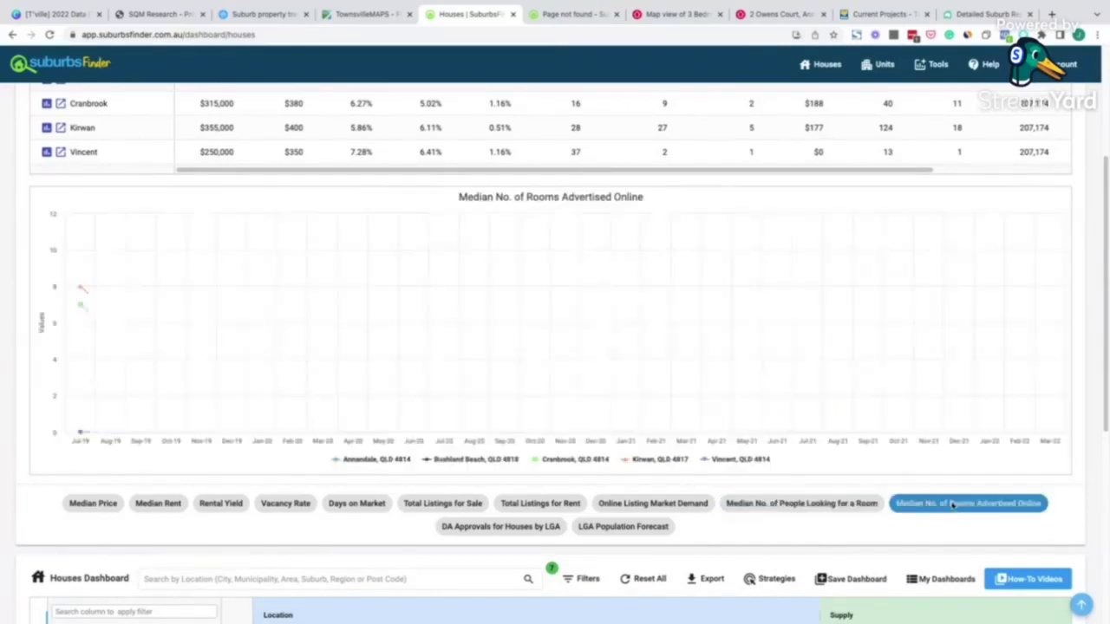
left_click(843, 506)
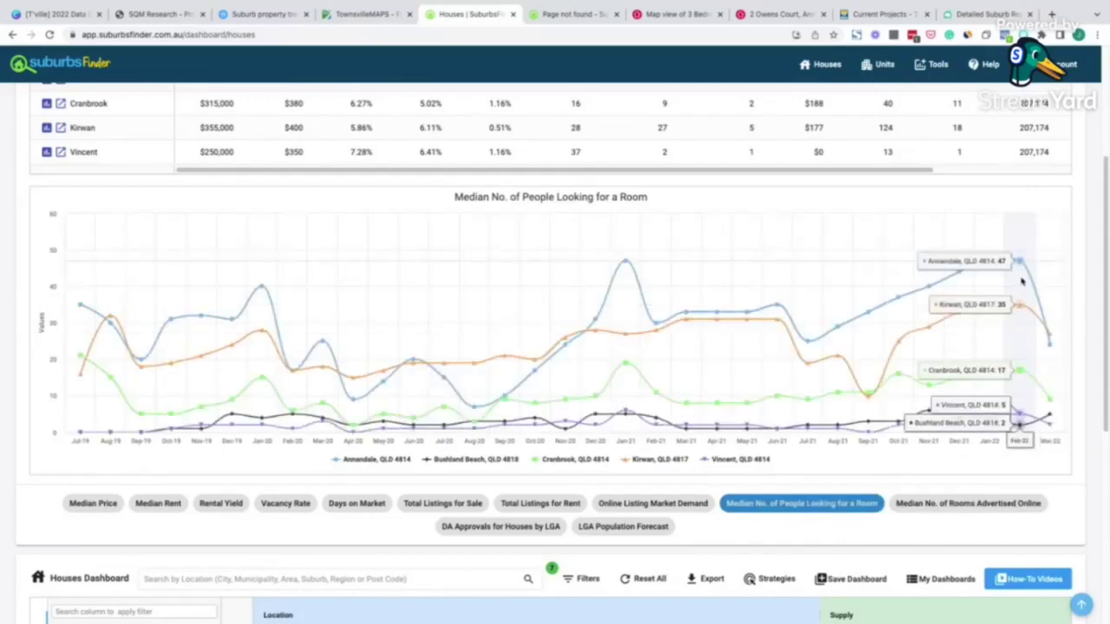
left_click(932, 503)
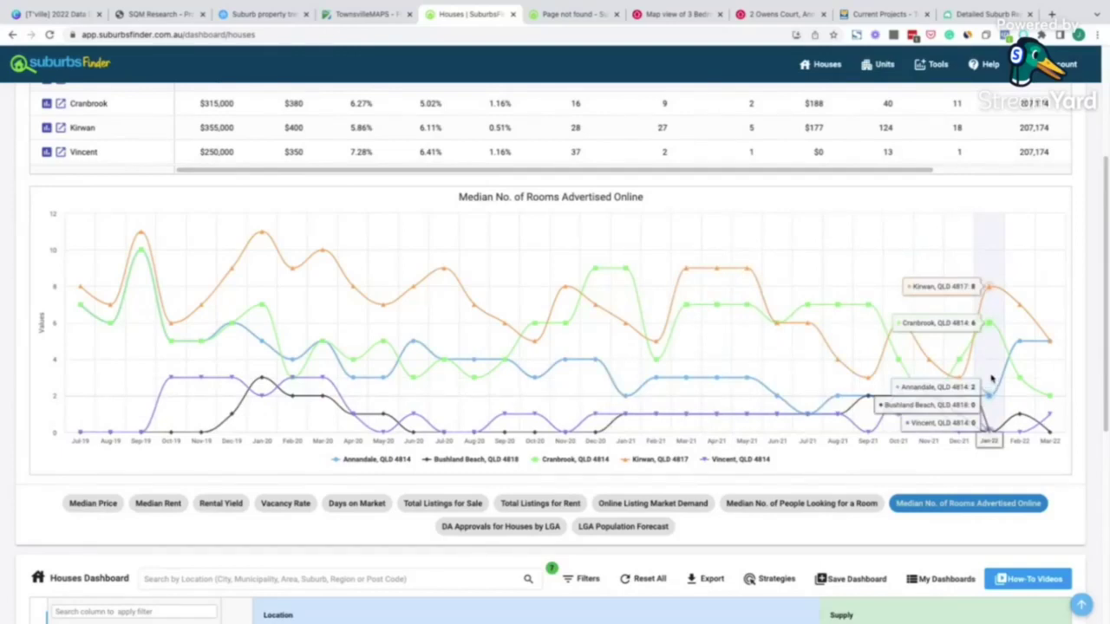
- View the Townsville charts for DA Approvals for Houses by LGA and LGA Population Forecast, ending on DA approvals
left_click(507, 531)
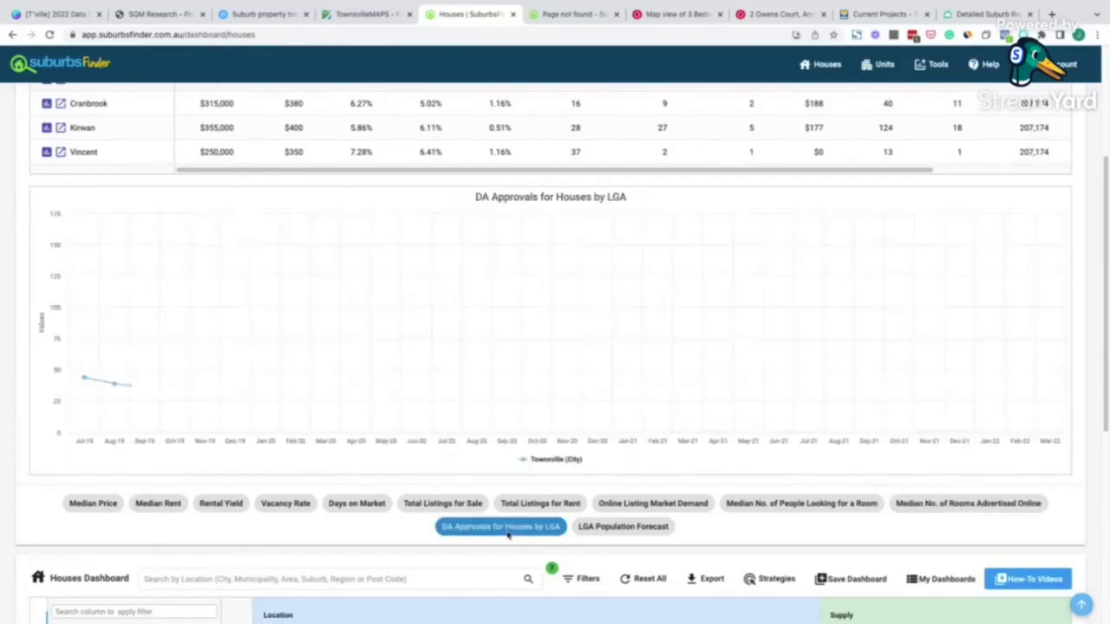
left_click(605, 529)
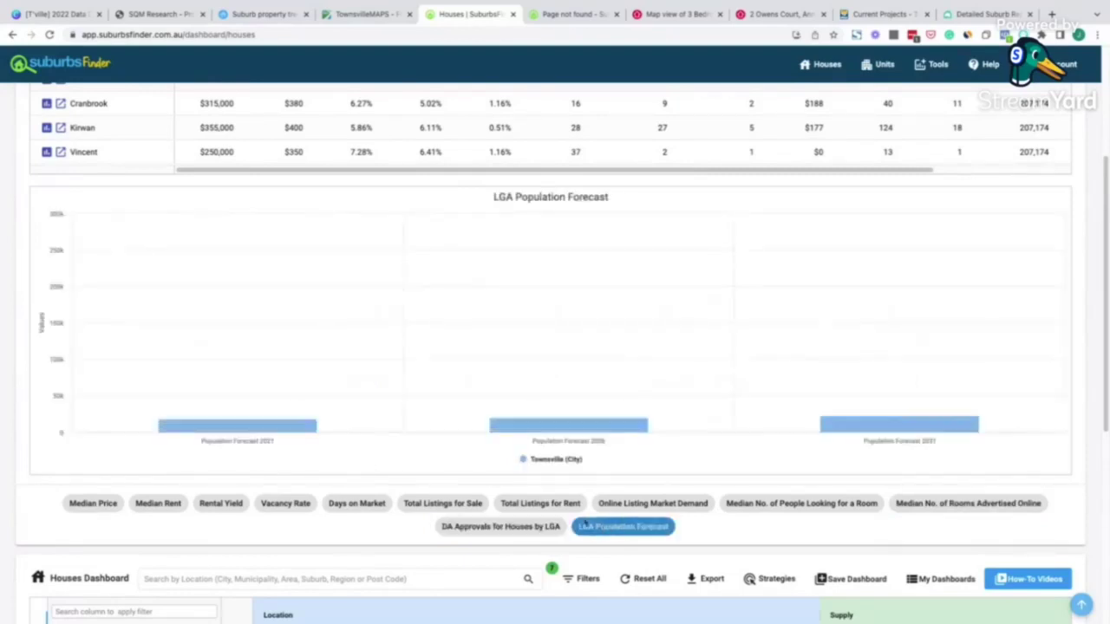
left_click(543, 528)
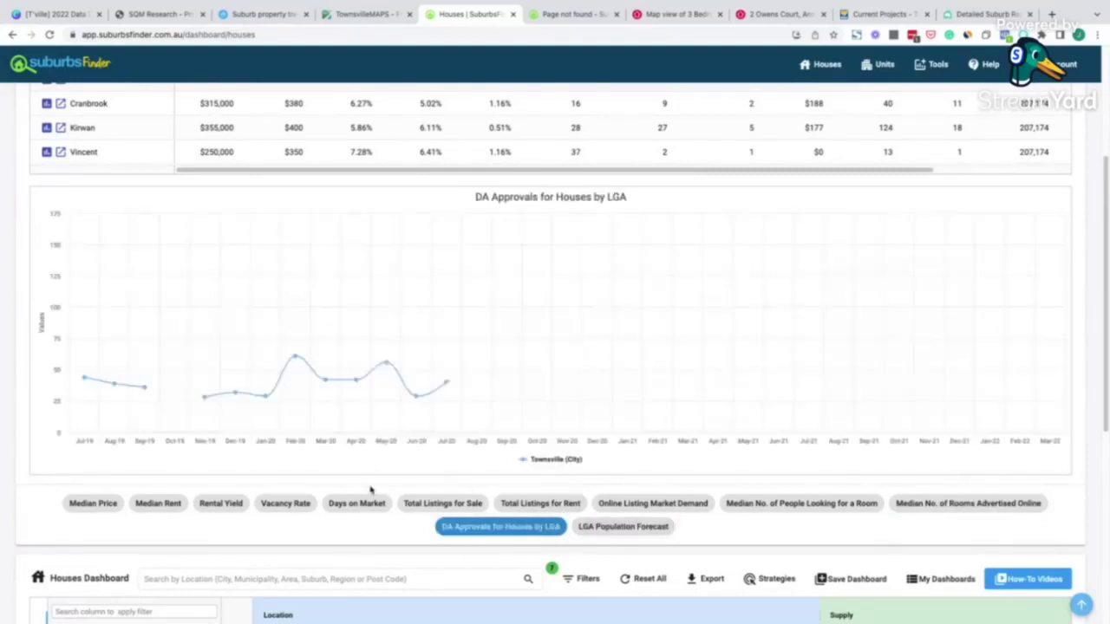
- Open Annandale's suburb profile from the comparison table and review its owner-occupier, renter and mortgage repayment figures
scroll(206, 385, "up", 3)
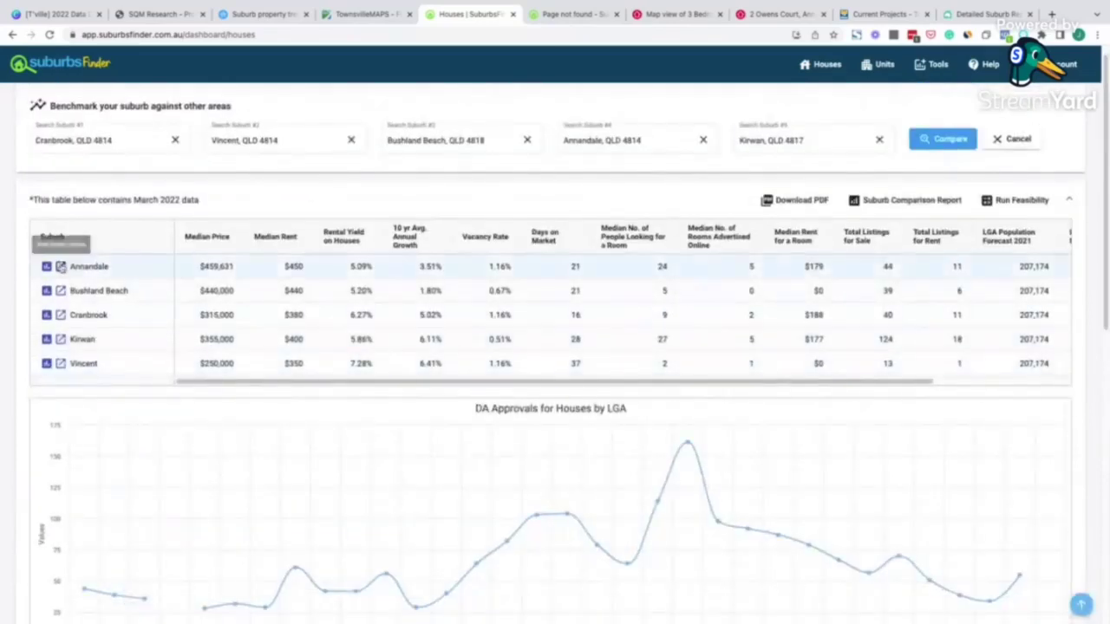
left_click(47, 267)
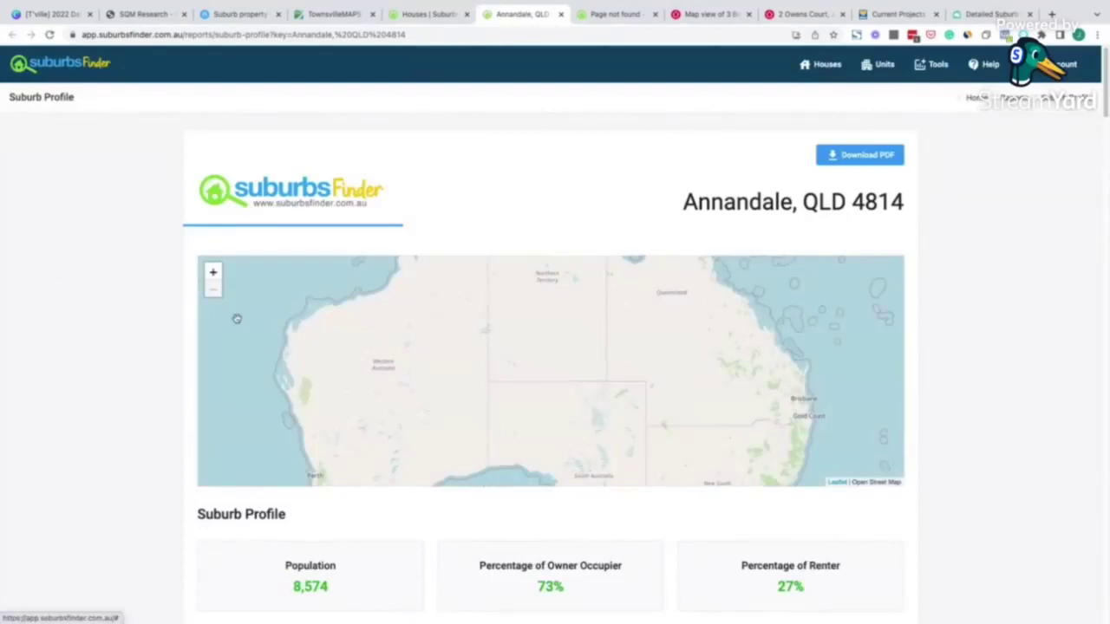
scroll(169, 278, "down", 5)
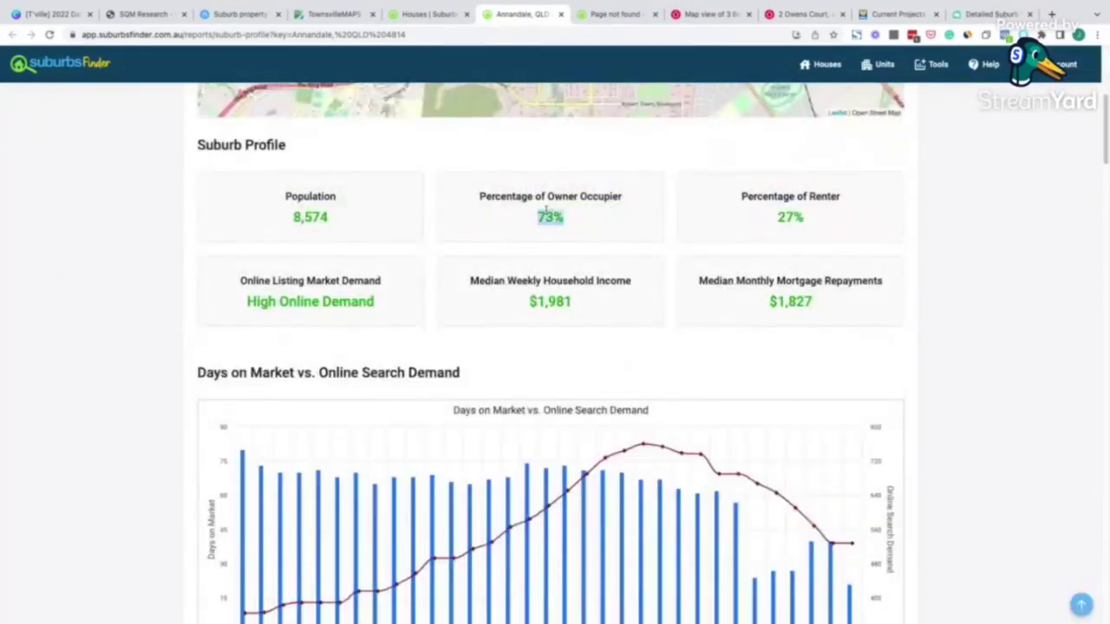
left_click(854, 218)
double_click(782, 303)
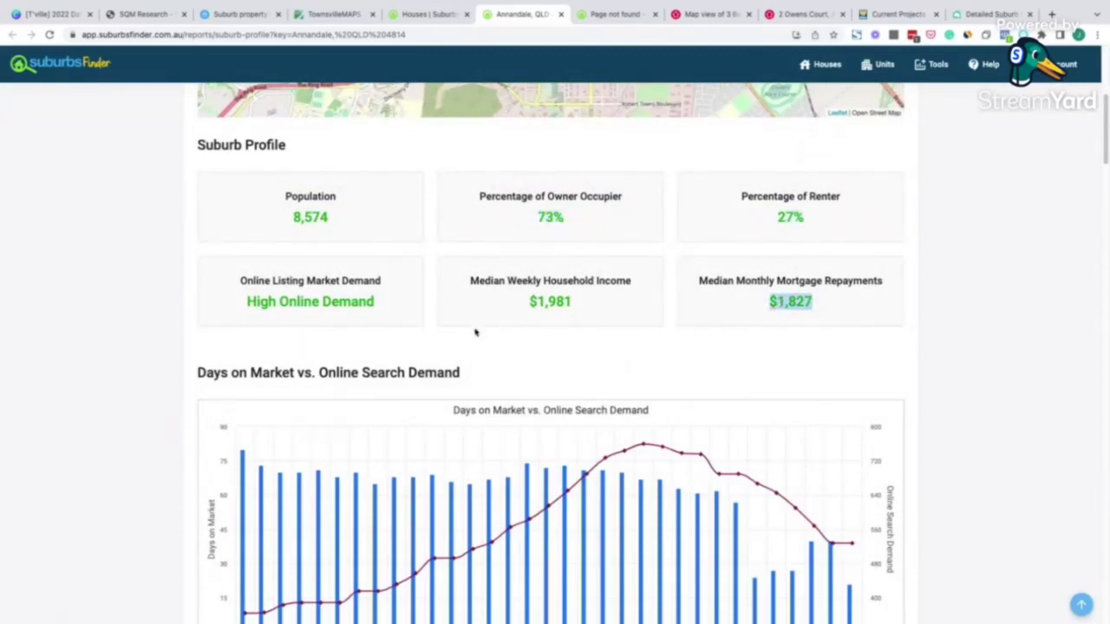
- Review Annandale's Days on Market vs. Online Search Demand chart and hide Median Price (Units) in the Sale Listings chart
scroll(439, 376, "down", 3)
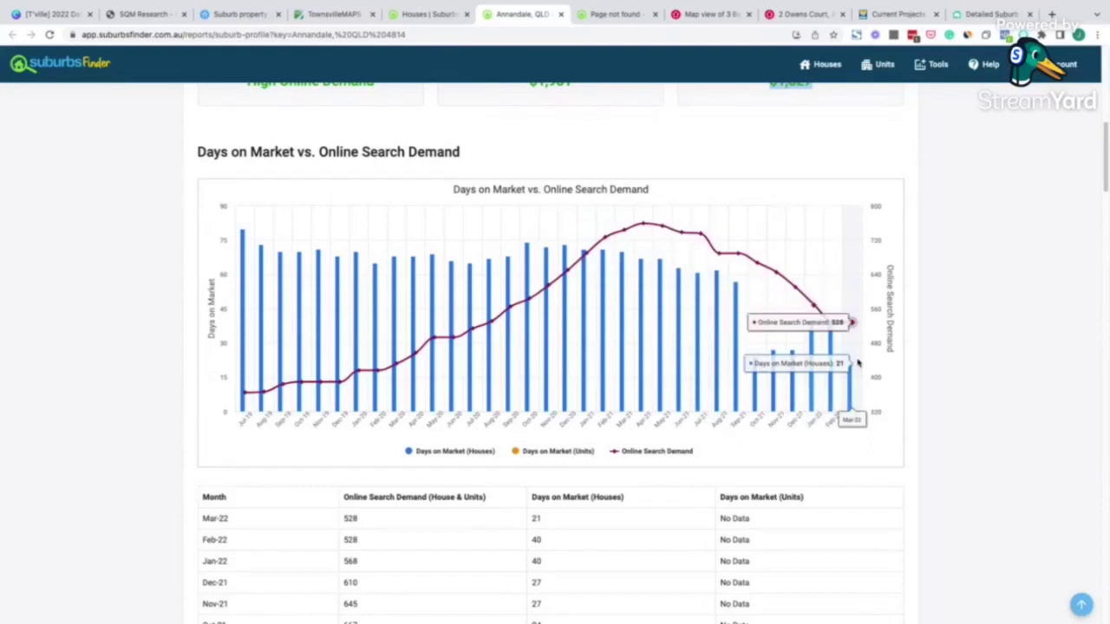
scroll(642, 339, "down", 1)
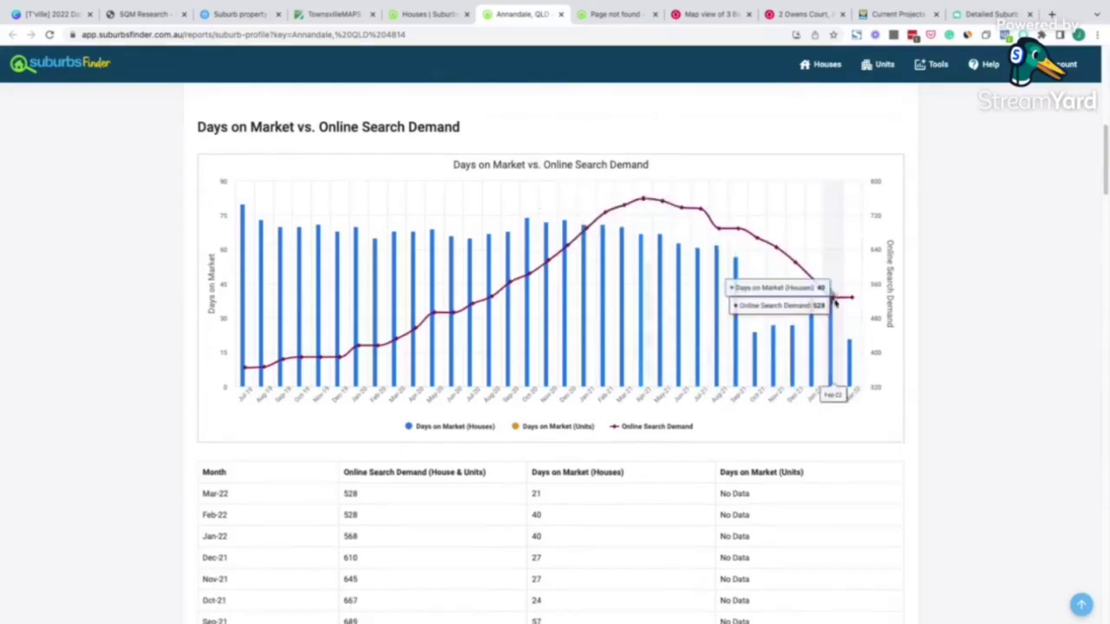
scroll(655, 325, "down", 7)
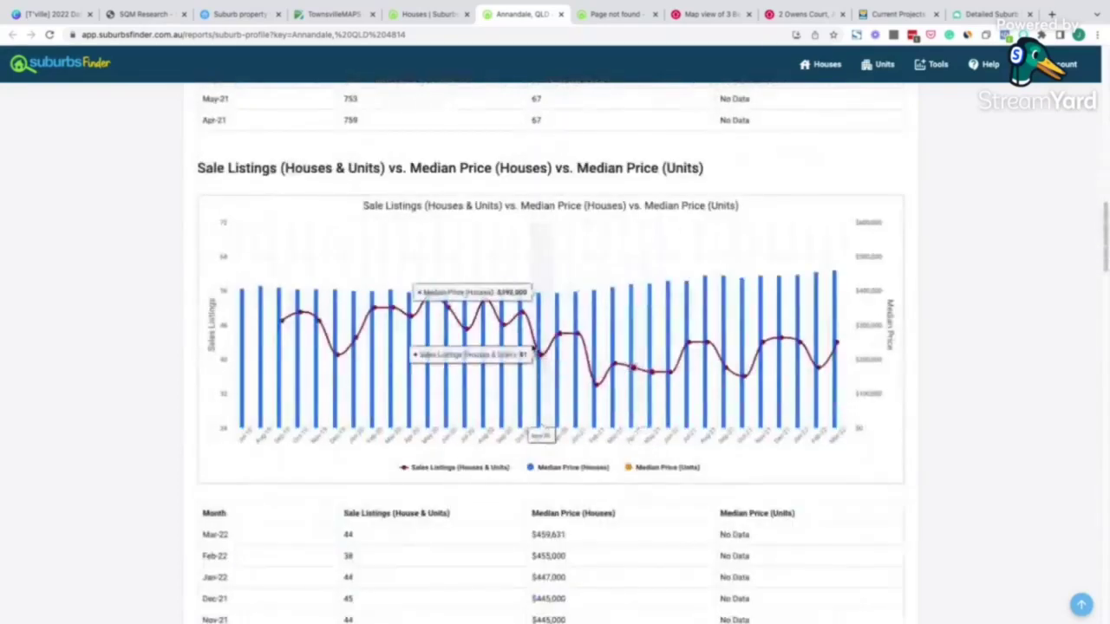
left_click(659, 469)
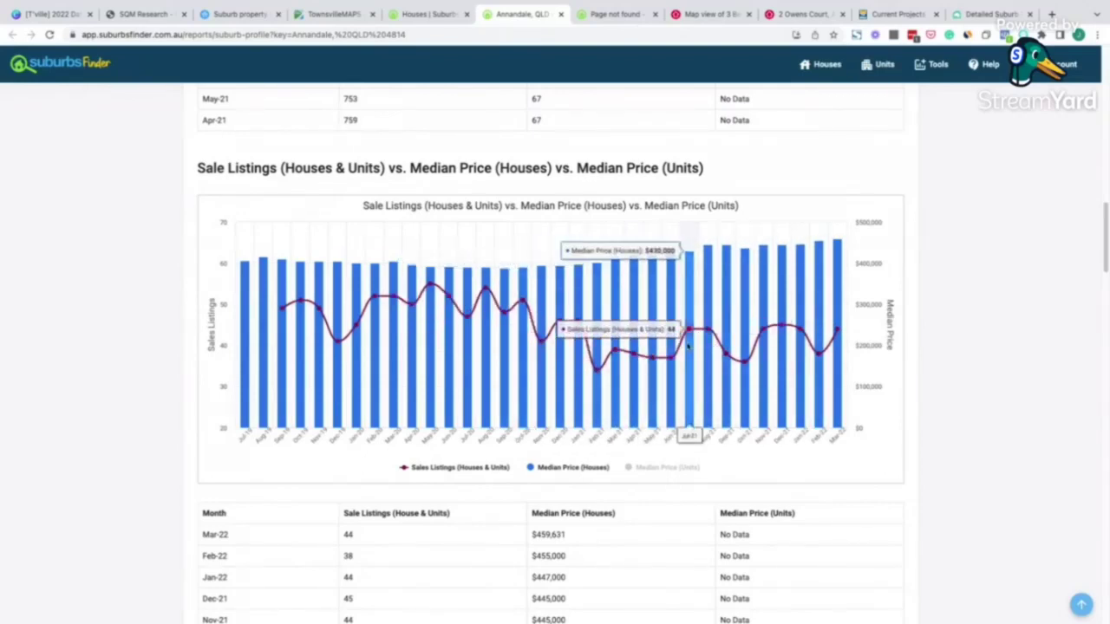
scroll(725, 347, "down", 1)
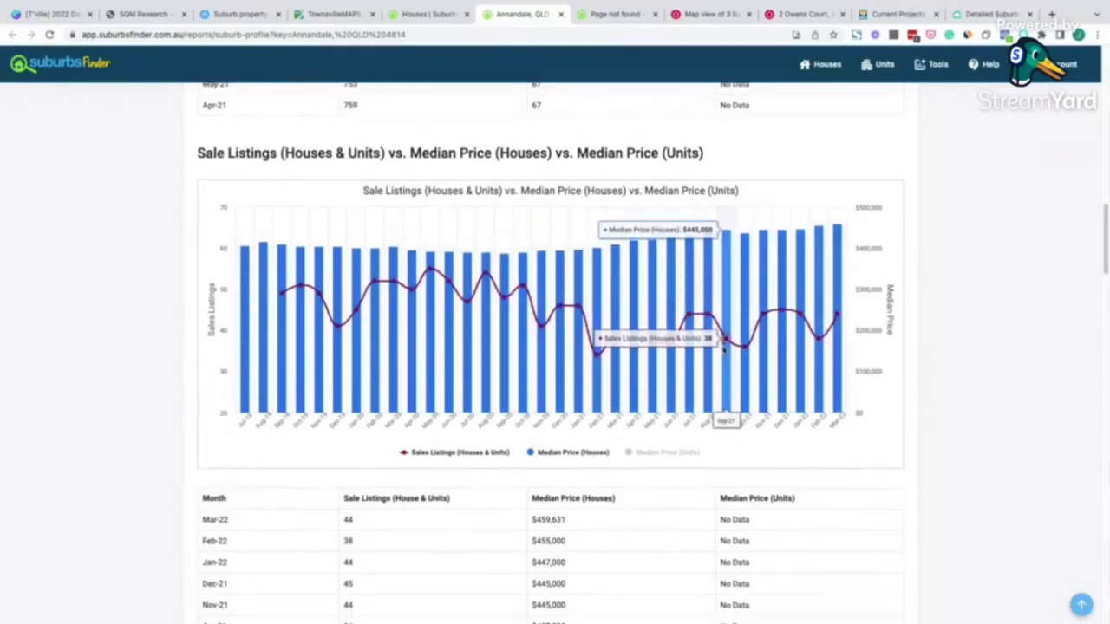
- Review Annandale's vacancy rate, room rental supply and demand, development approvals and recent development applications, finishing back at the report's start
scroll(724, 347, "down", 6)
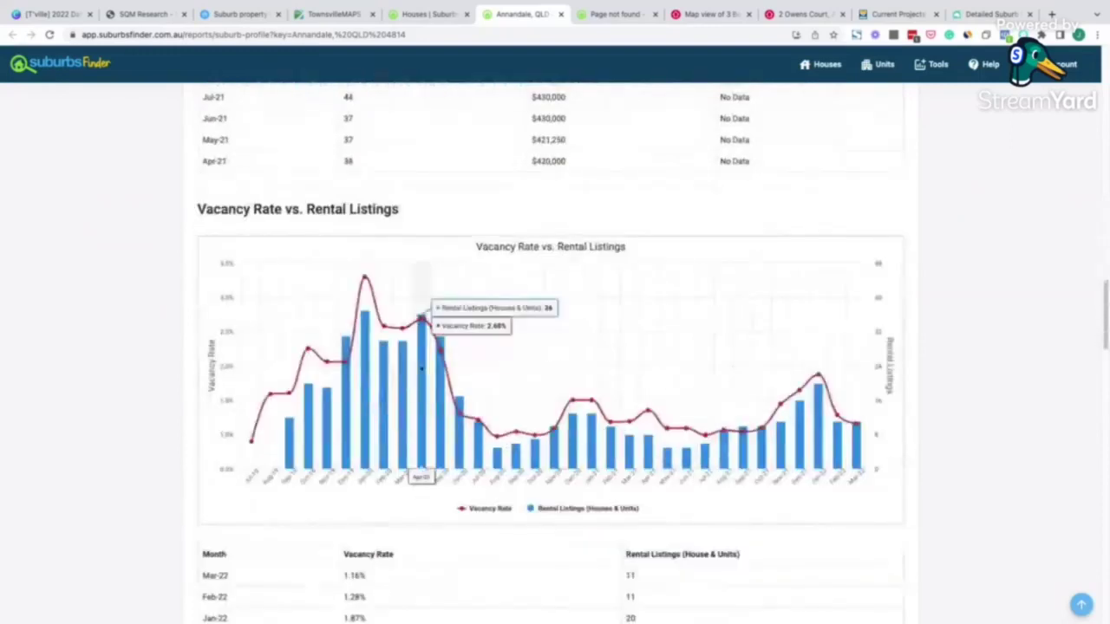
scroll(761, 392, "down", 6)
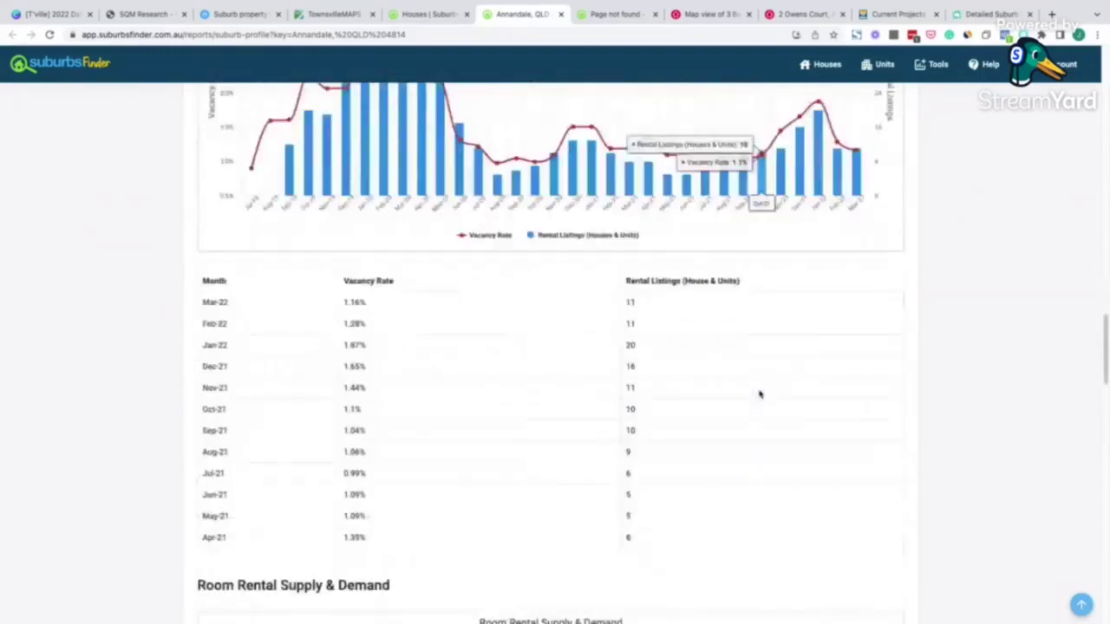
scroll(761, 394, "down", 1)
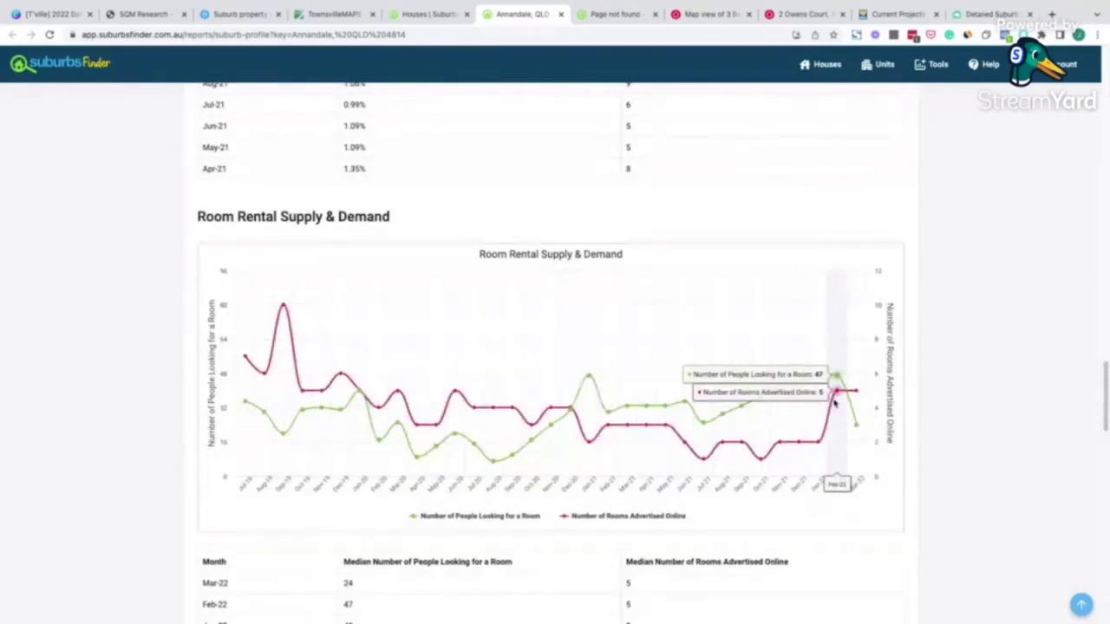
scroll(659, 367, "down", 7)
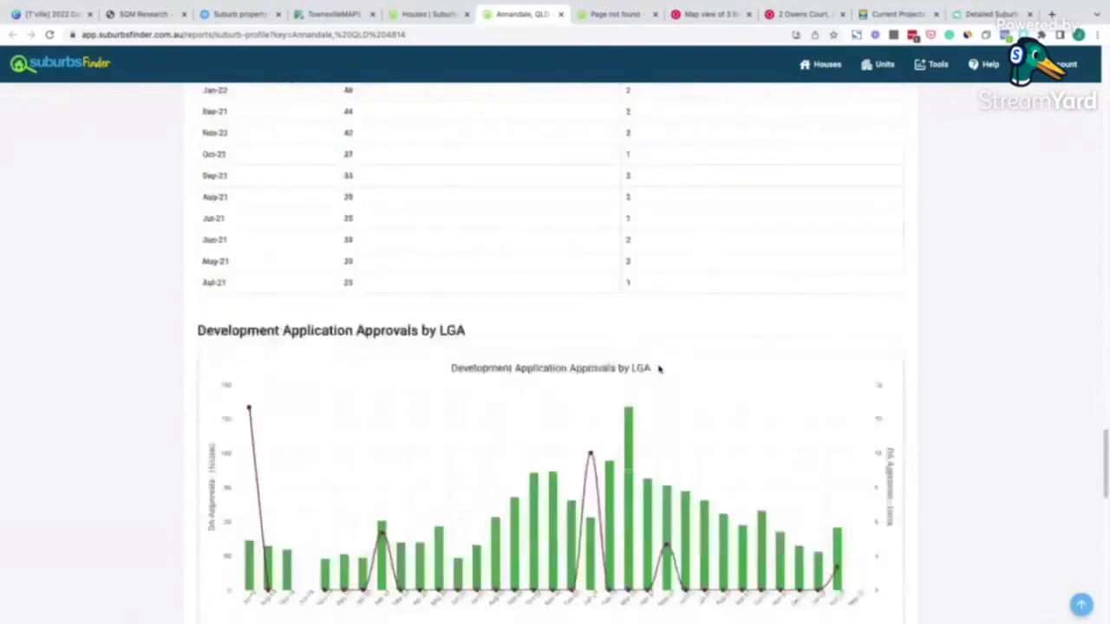
scroll(659, 370, "down", 10)
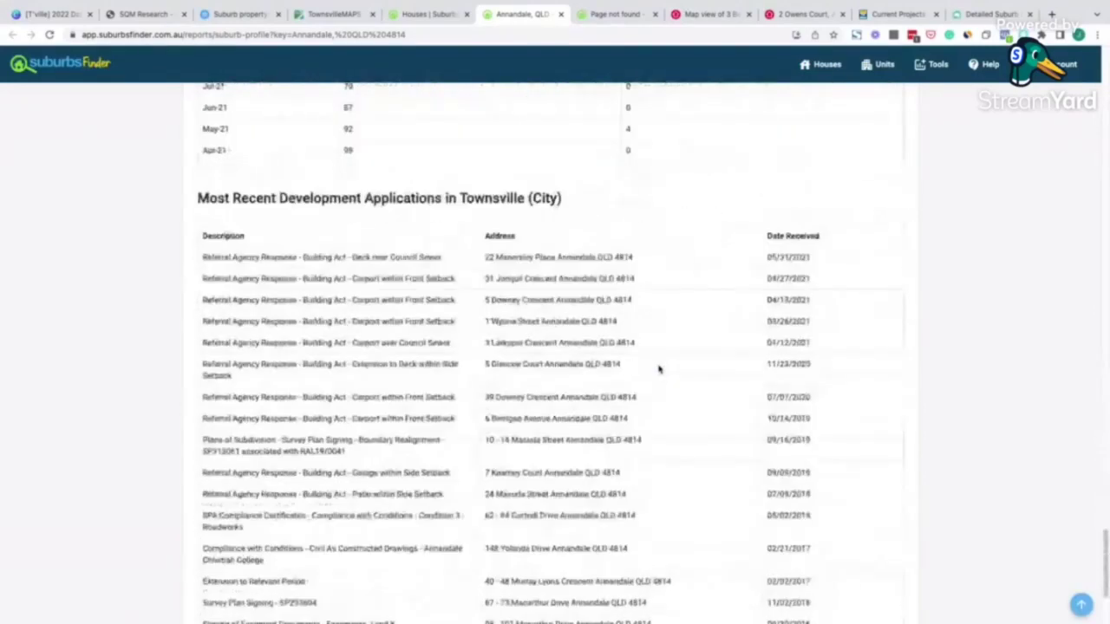
scroll(659, 367, "down", 3)
scroll(659, 379, "up", 20)
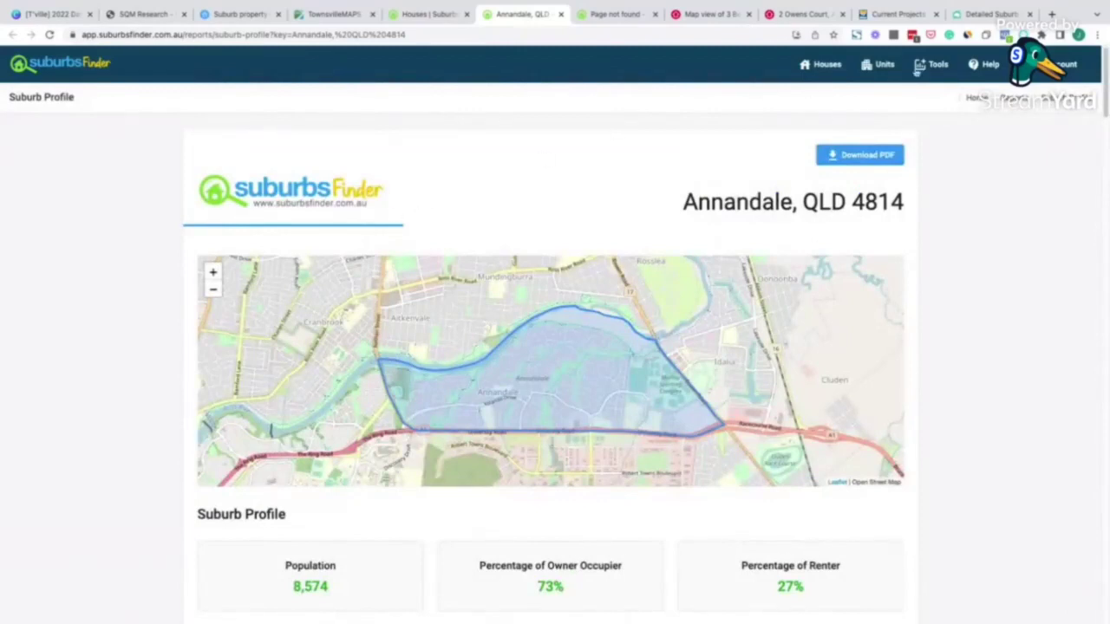
- Open the Borrowing Power Calculator and look over its income, expense and loan detail fields
left_click(925, 70)
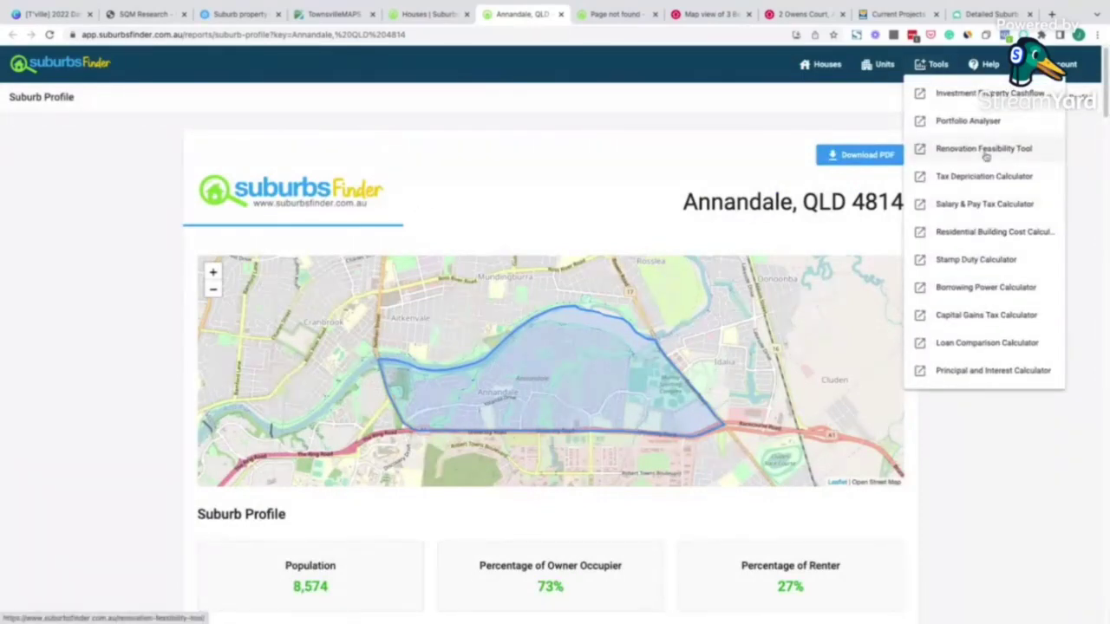
left_click(980, 289)
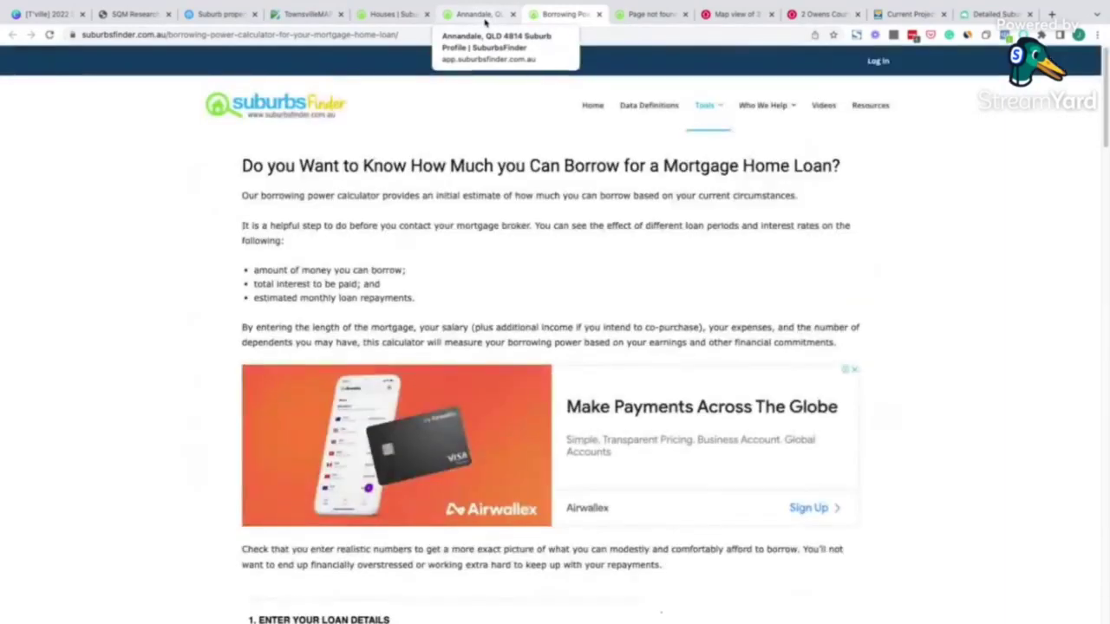
scroll(462, 191, "down", 5)
scroll(462, 191, "down", 8)
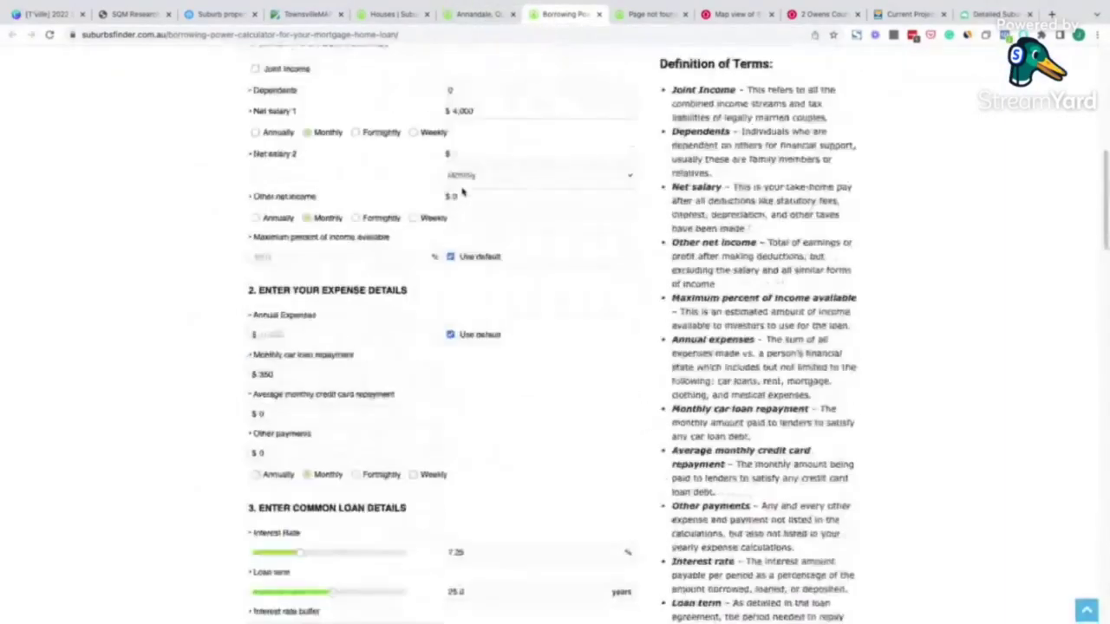
- Return to the Annandale profile, open the Investment Property Cashflow tool and look over its five-property comparison table
left_click(476, 18)
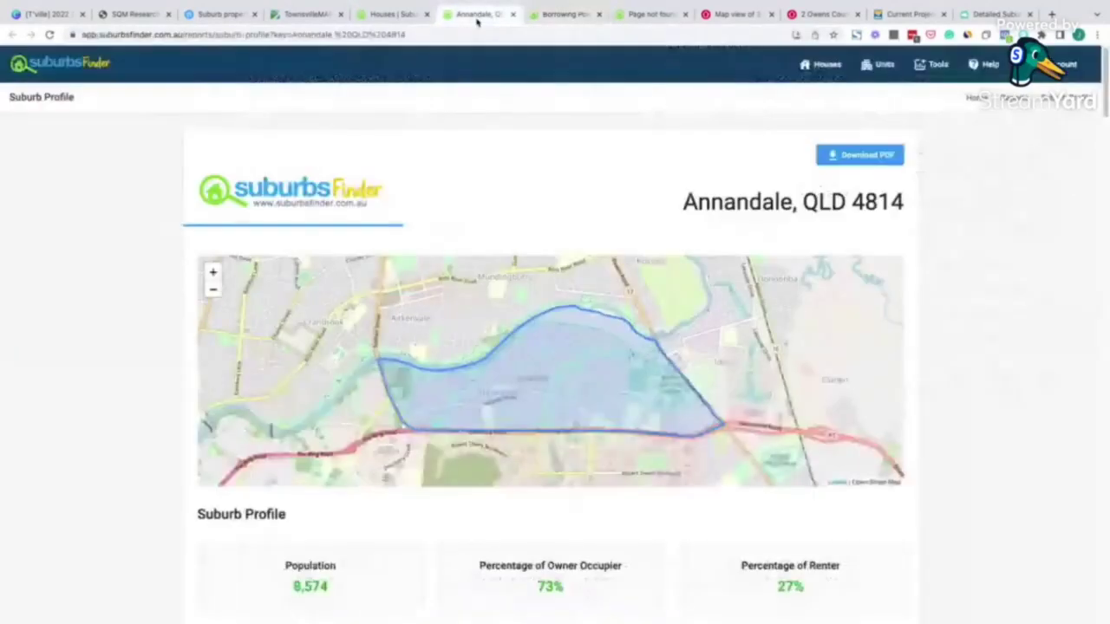
left_click(938, 66)
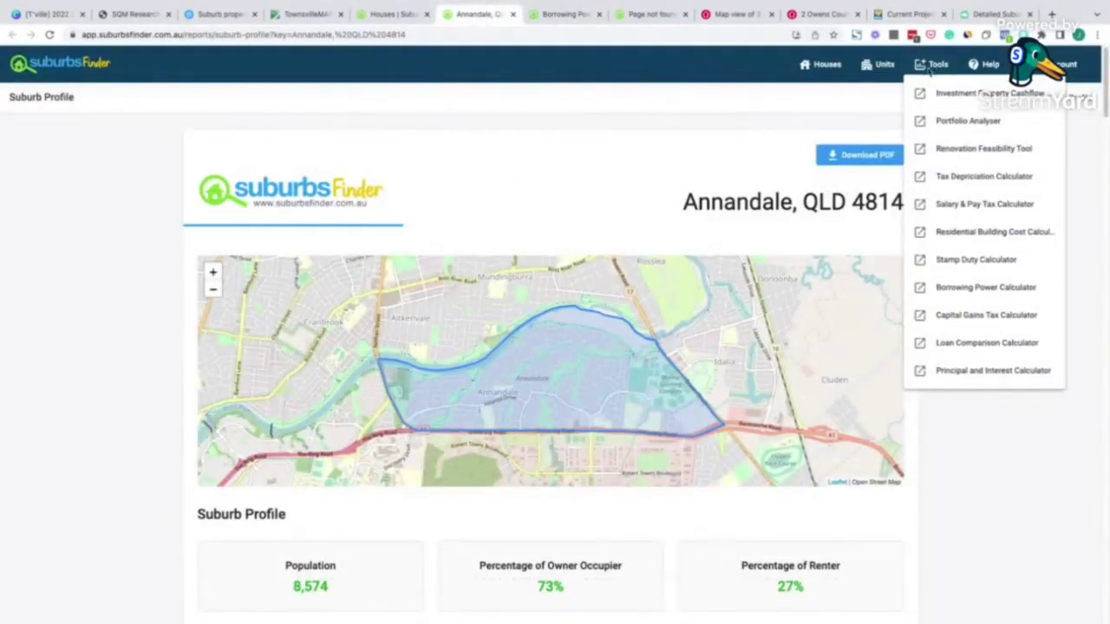
left_click(963, 96)
scroll(282, 287, "down", 1)
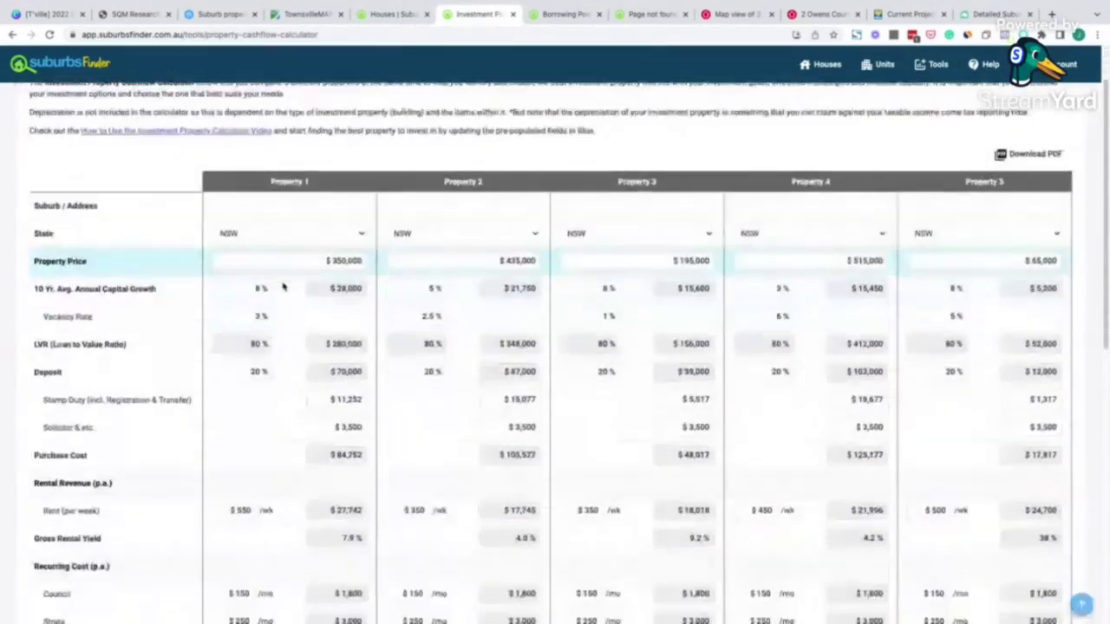
- Look through the cashflow calculator's five property columns down to the projected property values, then return to its introduction
scroll(283, 287, "down", 1)
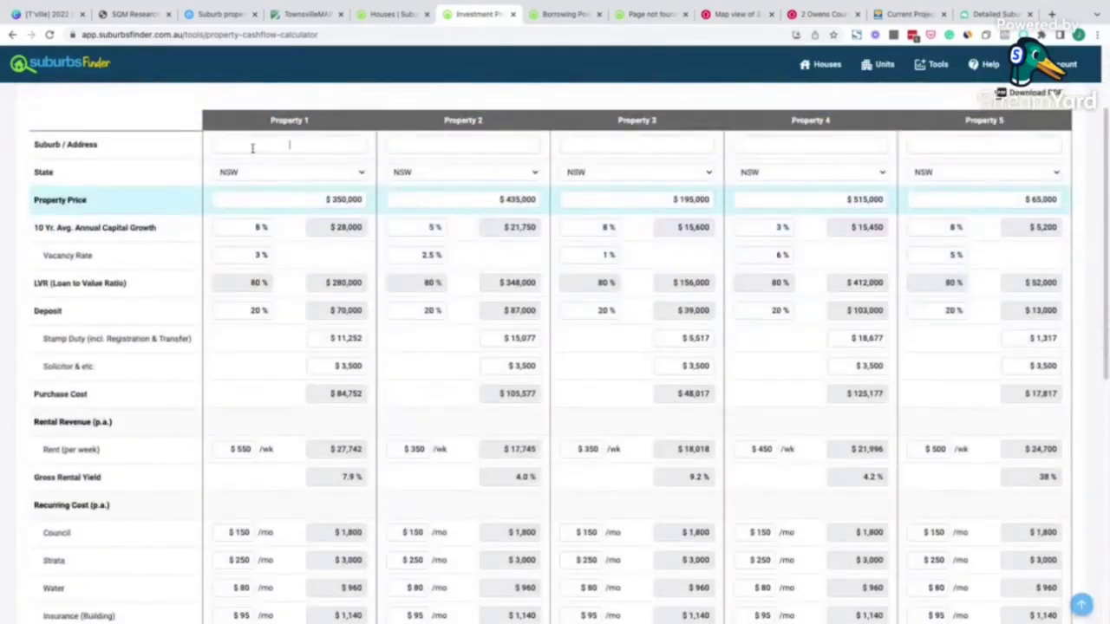
scroll(278, 302, "down", 8)
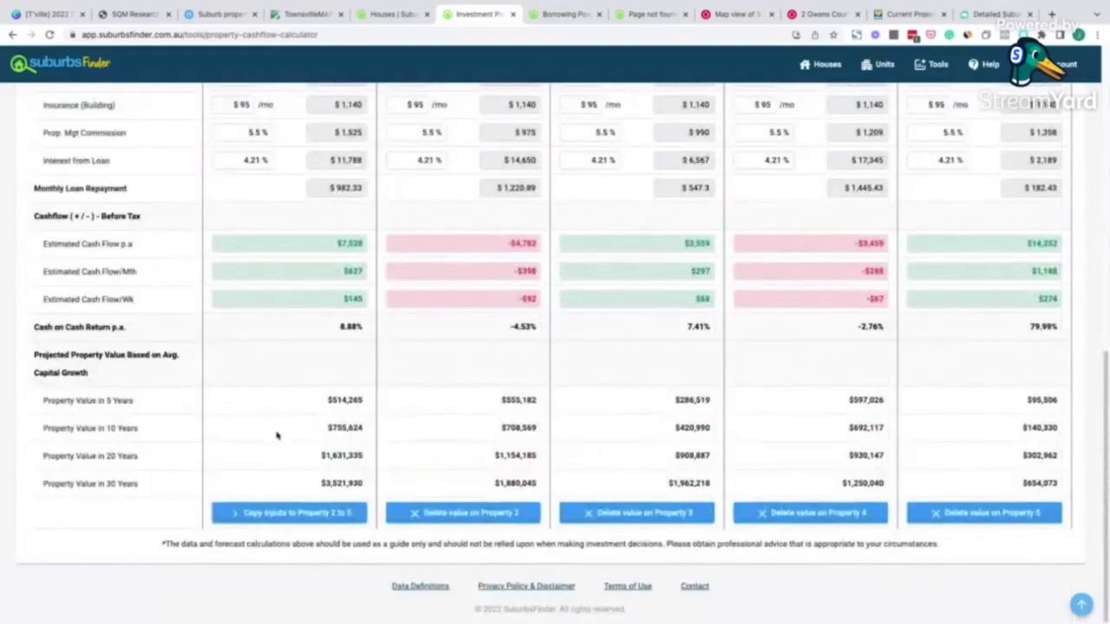
scroll(283, 450, "up", 10)
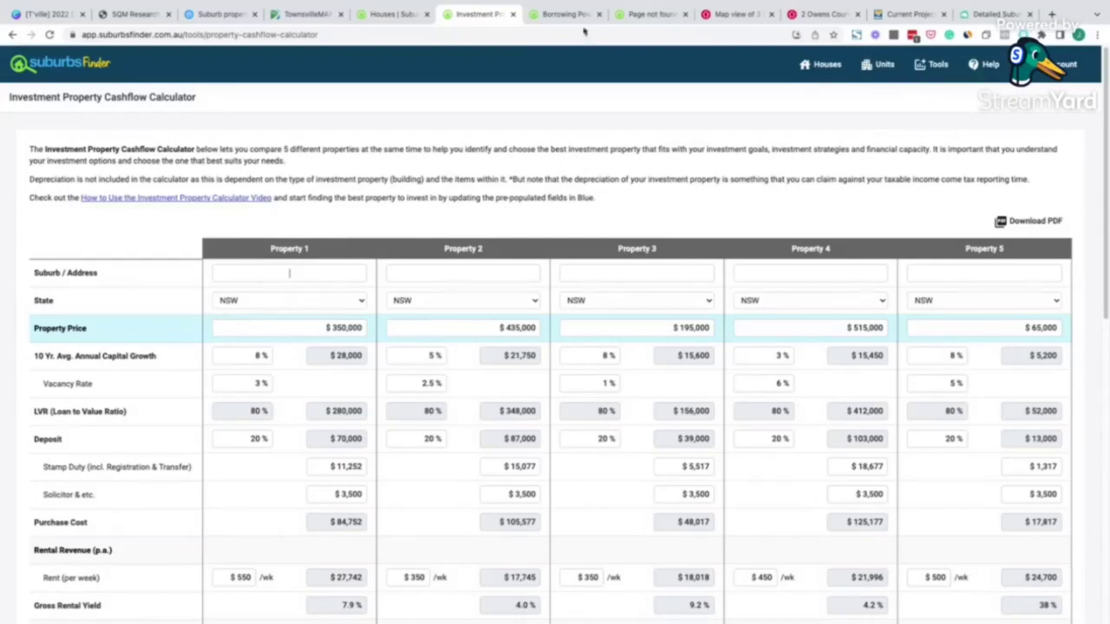
- Open the SuburbsFinder public homepage, highlight the $249 quarterly price in the free trial offer and look over the data features
left_click(550, 16)
left_click(646, 14)
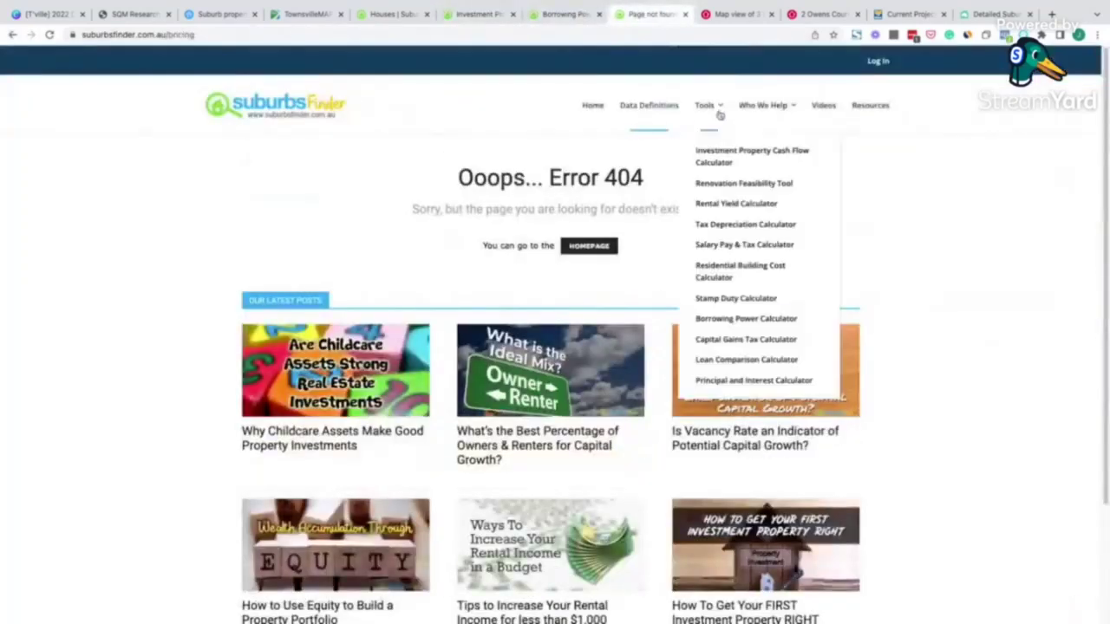
left_click(592, 106)
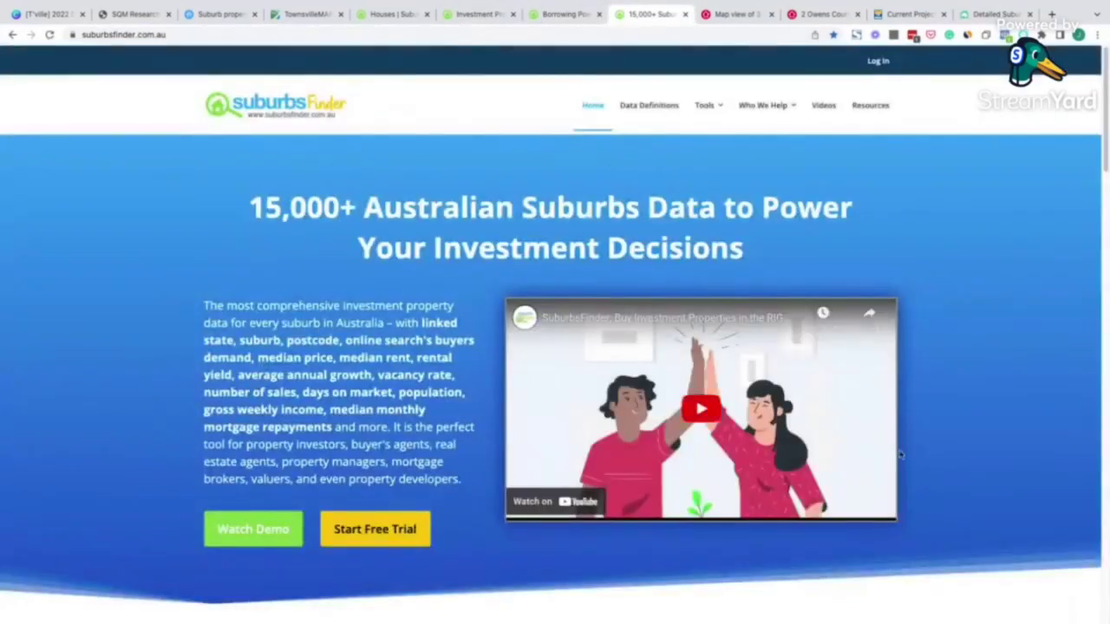
scroll(900, 453, "down", 9)
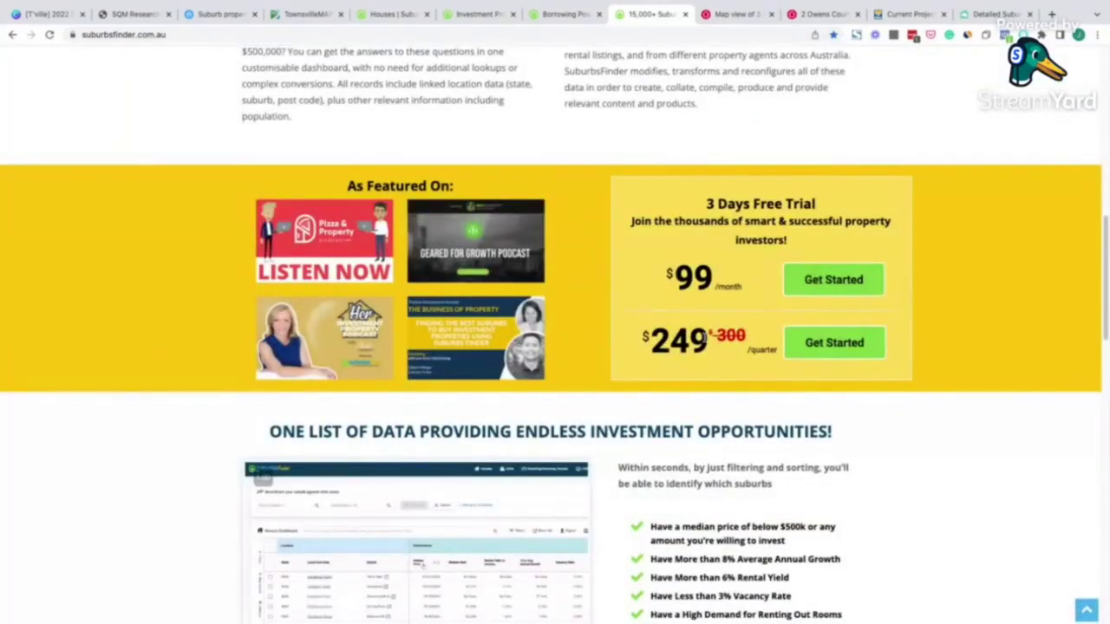
left_click_drag(651, 340, 742, 363)
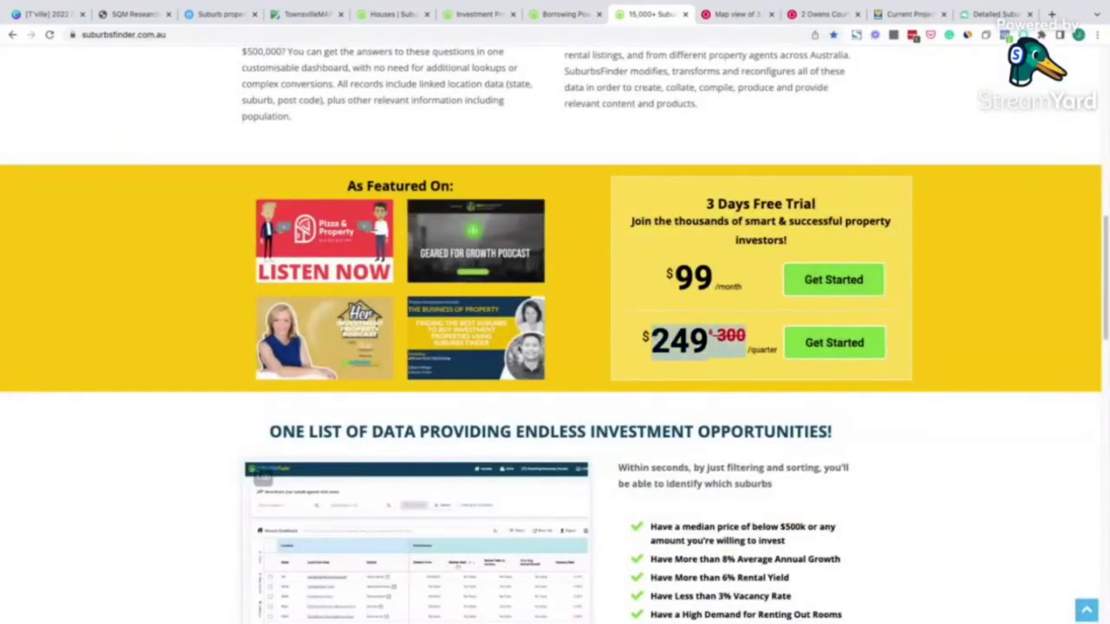
scroll(144, 442, "down", 4)
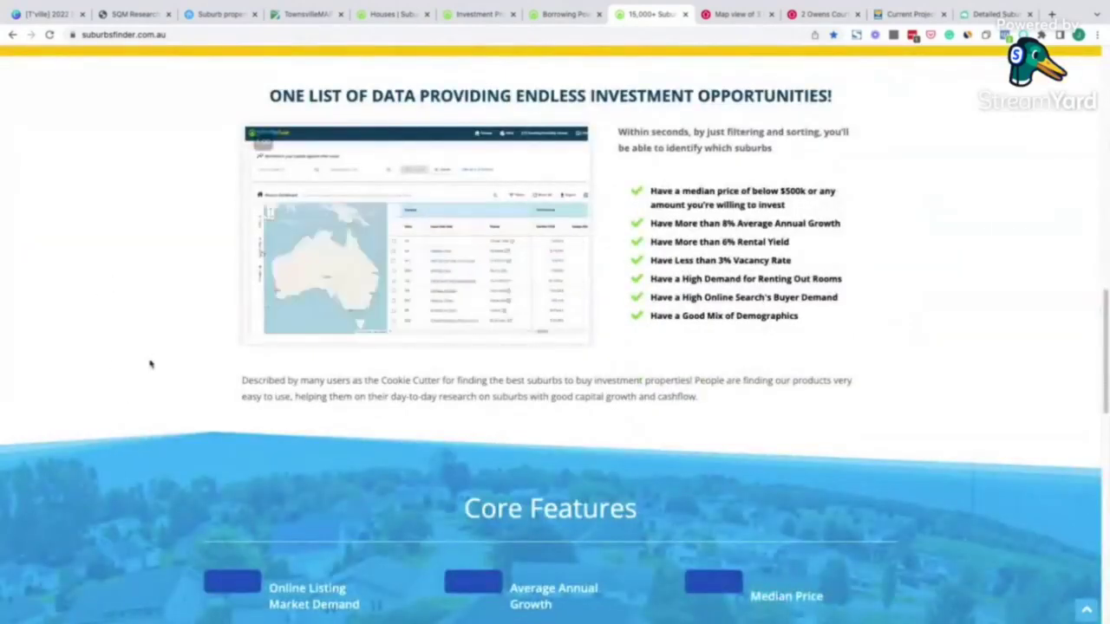
scroll(117, 401, "up", 1)
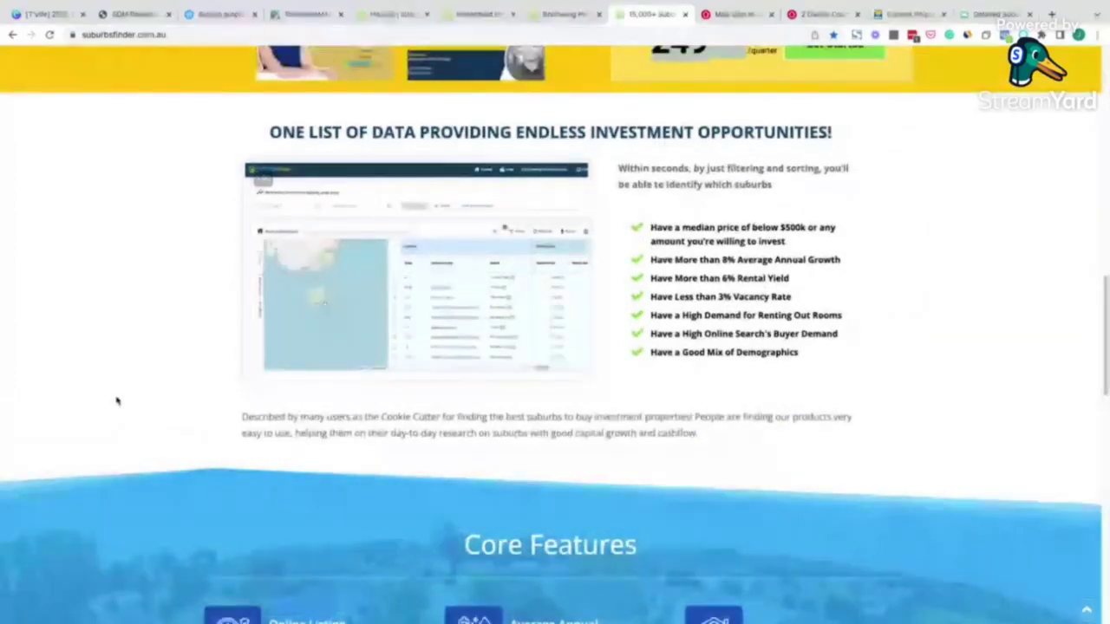
scroll(118, 402, "up", 4)
- Return to the cashflow calculator, go to the Houses dashboard and review the five-suburb comparison table and Median Price chart
left_click(564, 14)
left_click(480, 14)
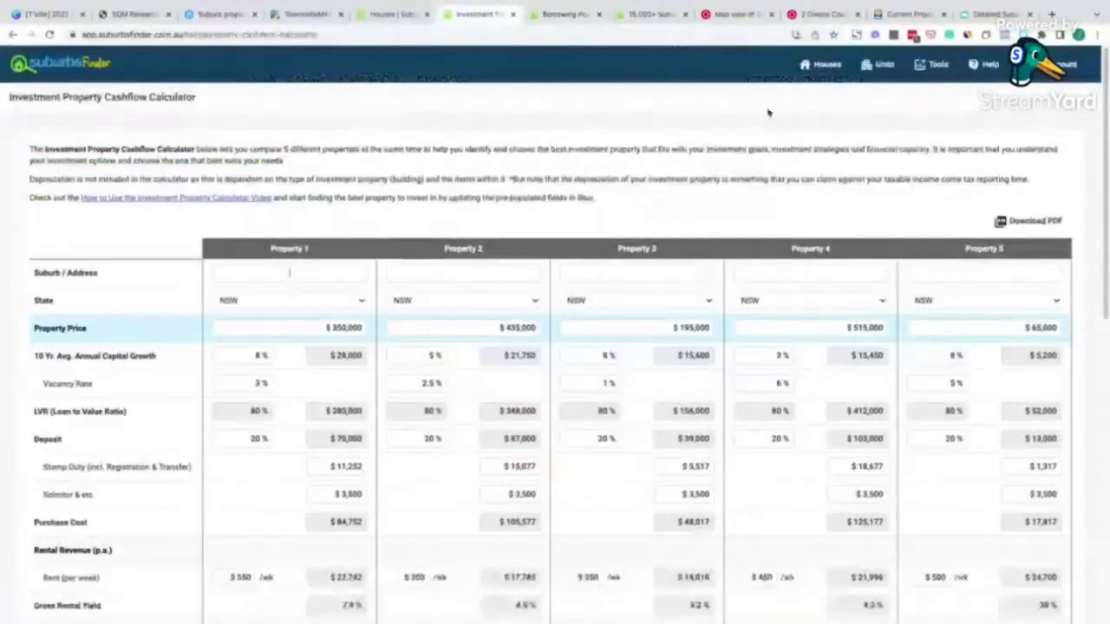
left_click(819, 65)
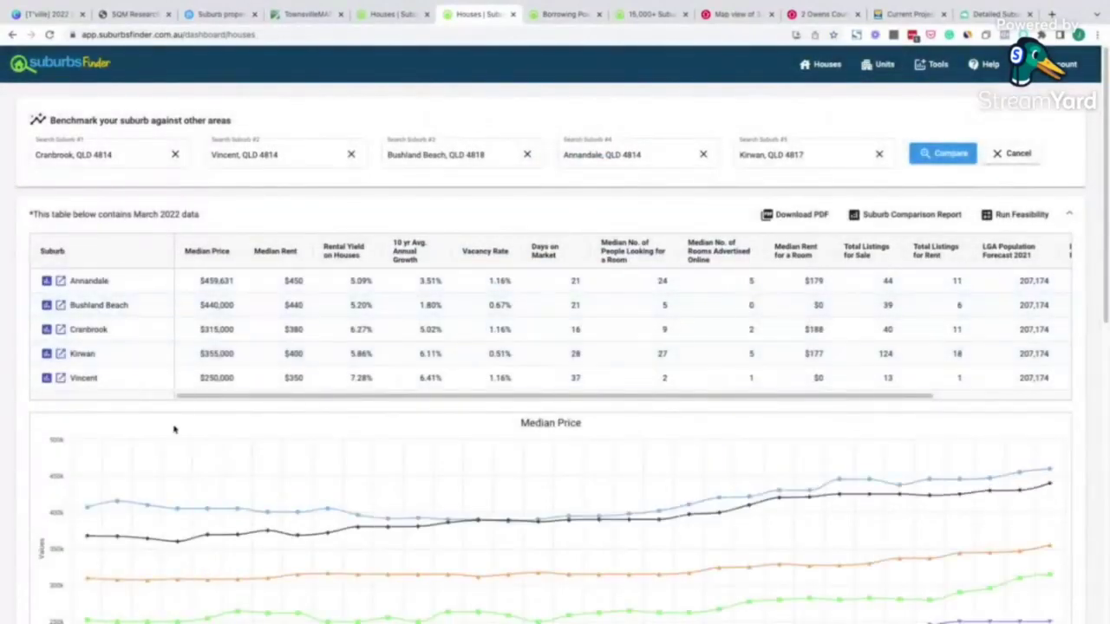
scroll(173, 427, "down", 3)
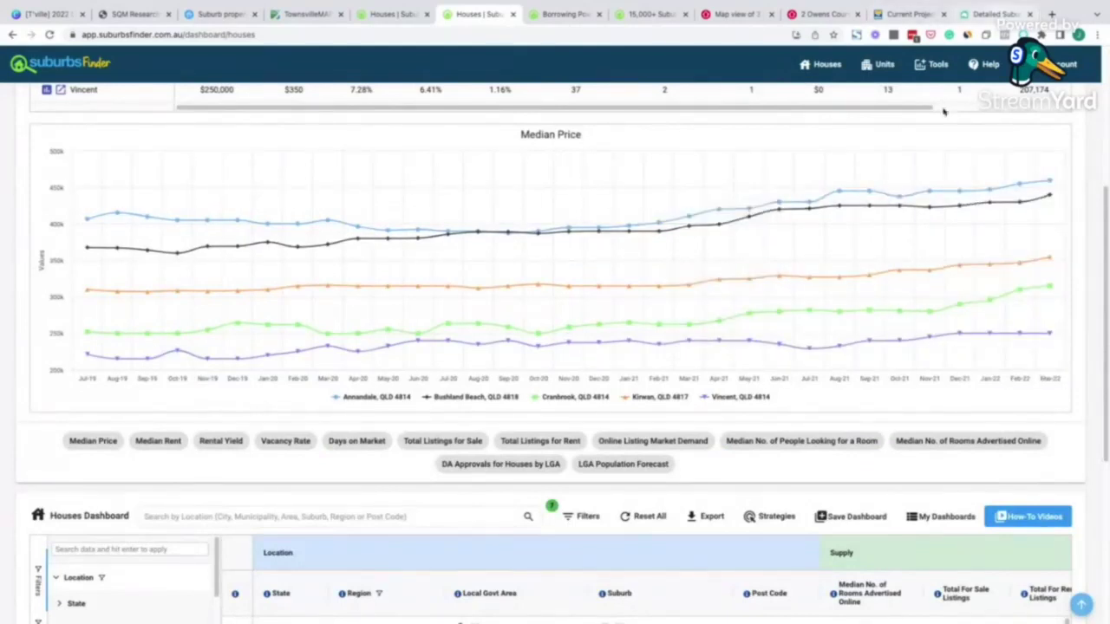
scroll(295, 382, "up", 1)
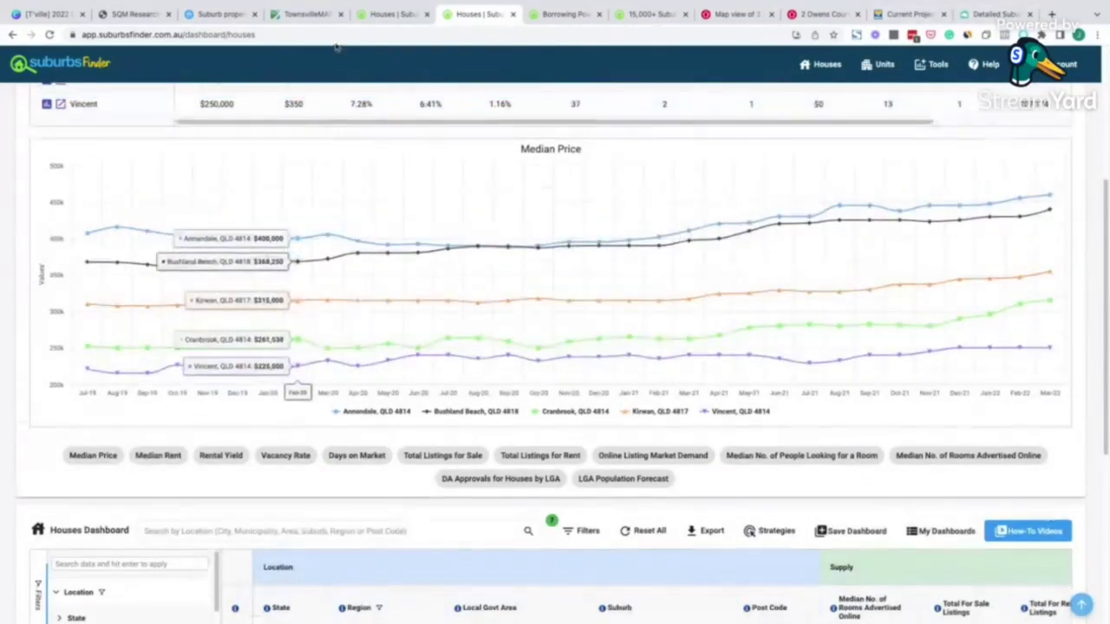
- Close the Borrowing Power Calculator page and the SuburbsFinder public homepage
left_click(566, 14)
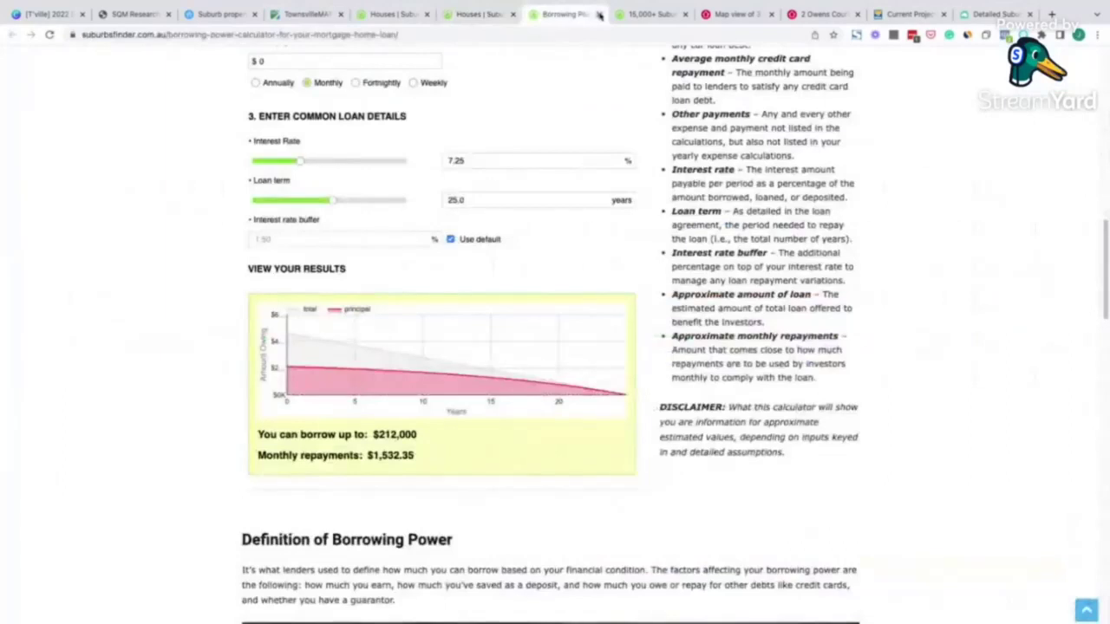
left_click(598, 13)
left_click(598, 14)
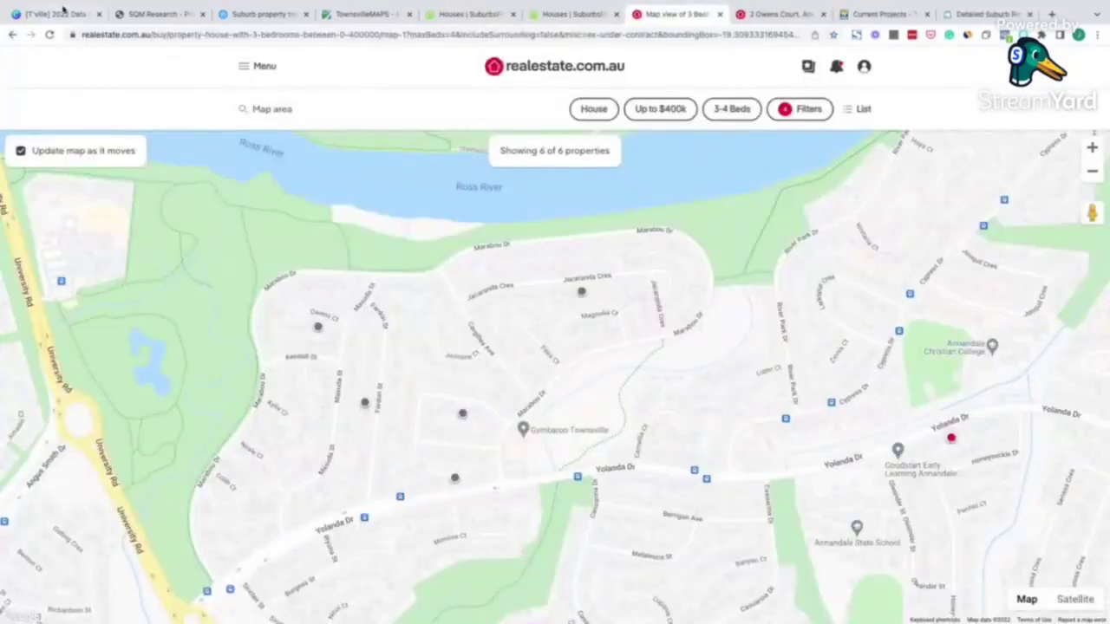
- Switch to the Canva presentation, show the Property Tools Used slide and highlight the onthehouse.com.au suburb research link
left_click(73, 15)
left_click(1004, 563)
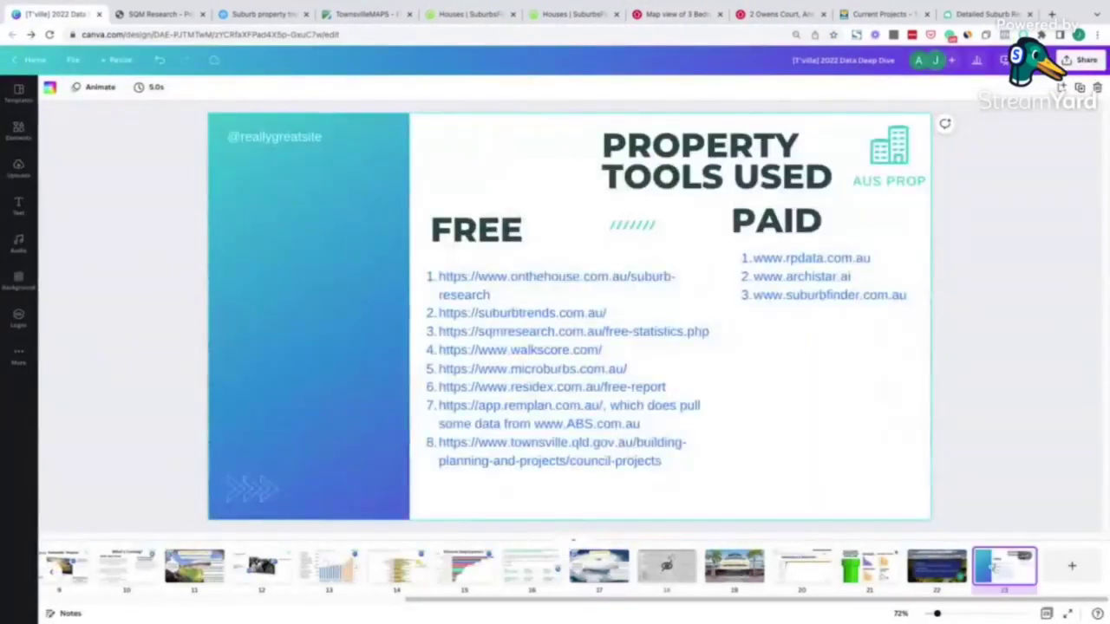
triple_click(479, 289)
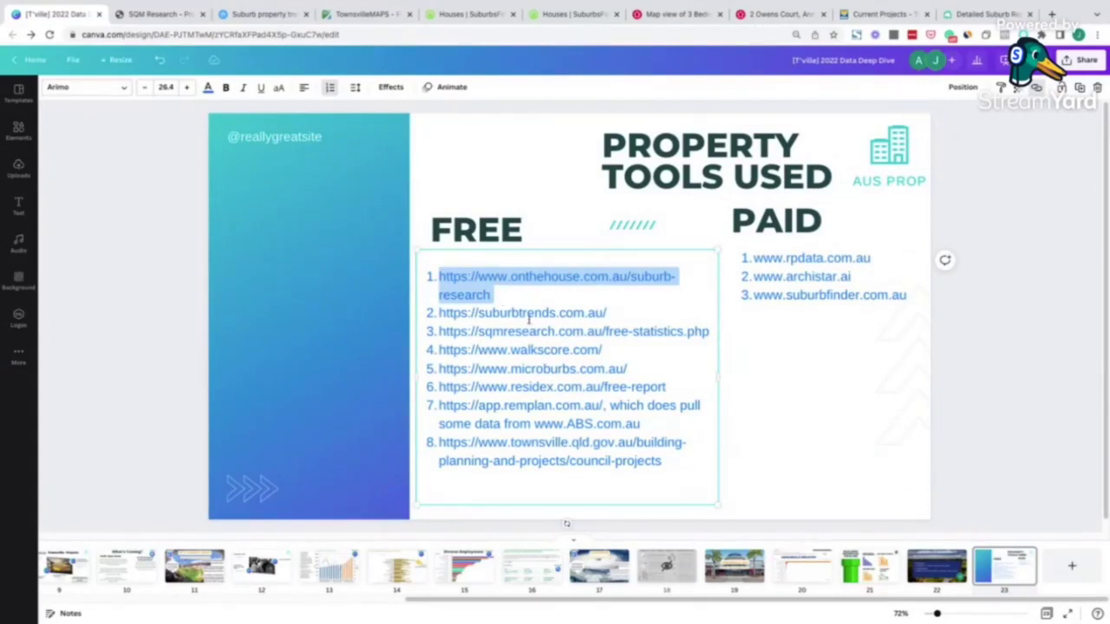
- Switch to the Onthehouse page for Annandale 4814 and examine its ten-year median house value chart
left_click(271, 15)
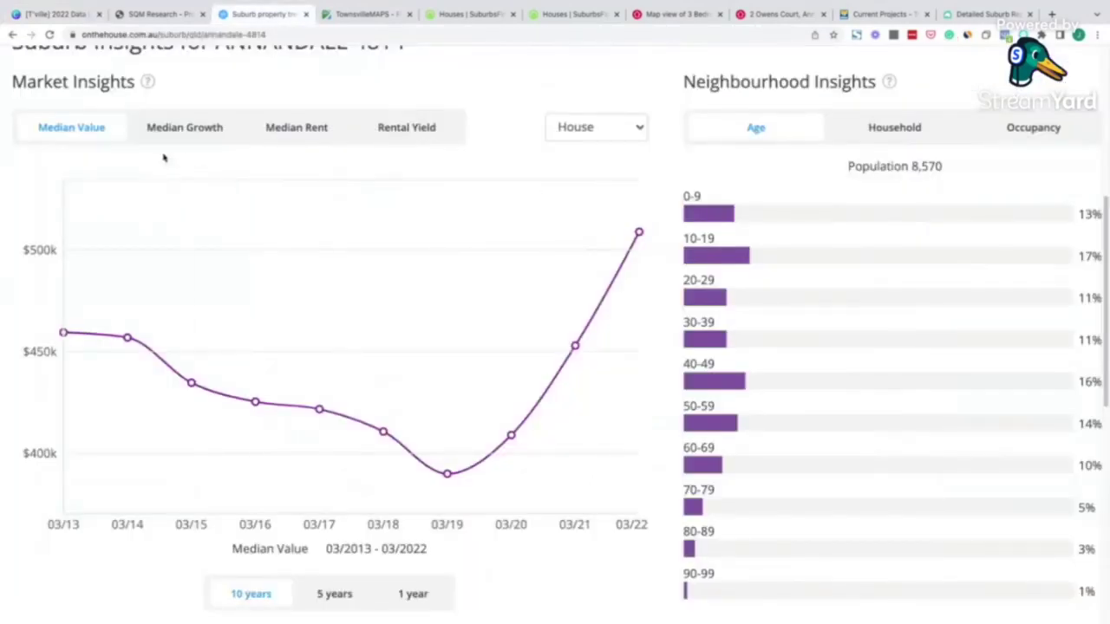
scroll(178, 157, "up", 5)
scroll(122, 330, "down", 3)
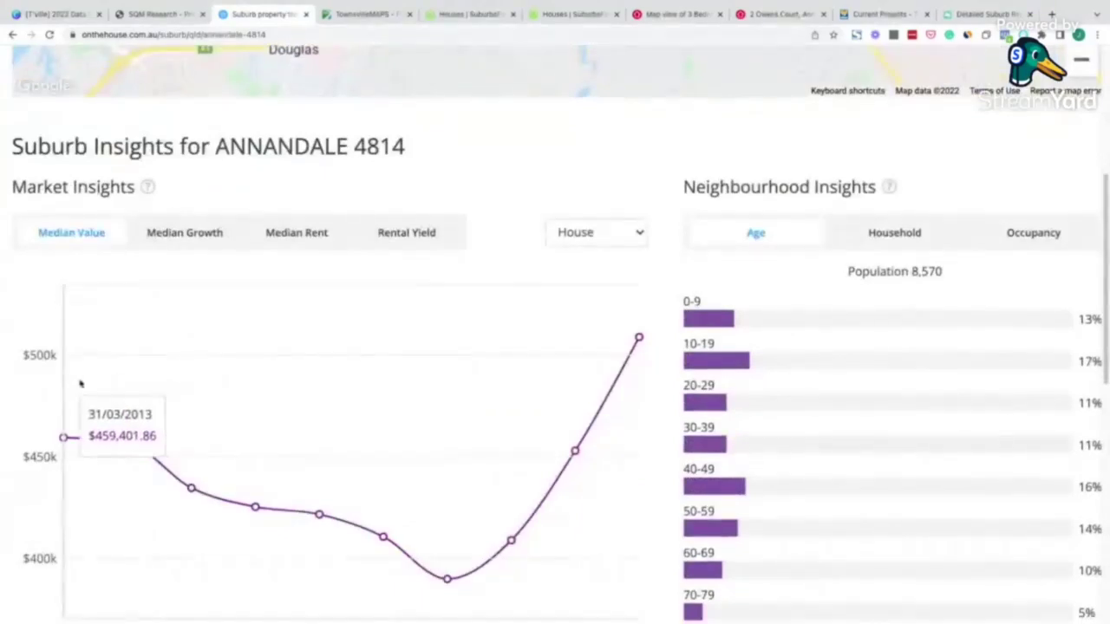
scroll(156, 398, "down", 3)
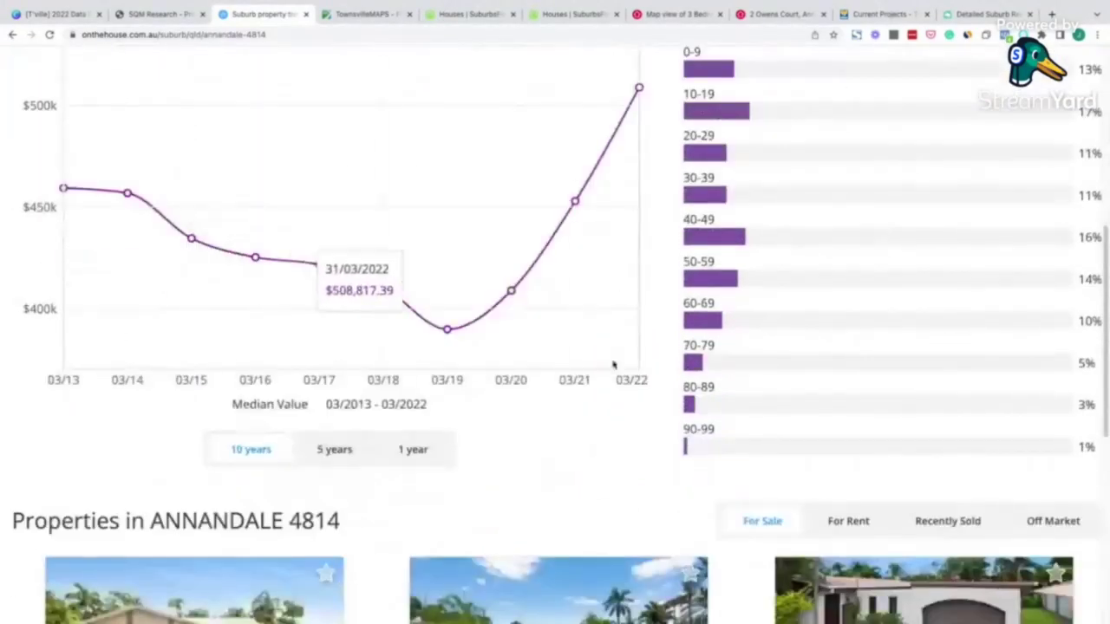
- View Annandale's household and occupancy breakdowns in Neighbourhood Insights, then return to the age breakdown
scroll(650, 296, "up", 3)
left_click(933, 221)
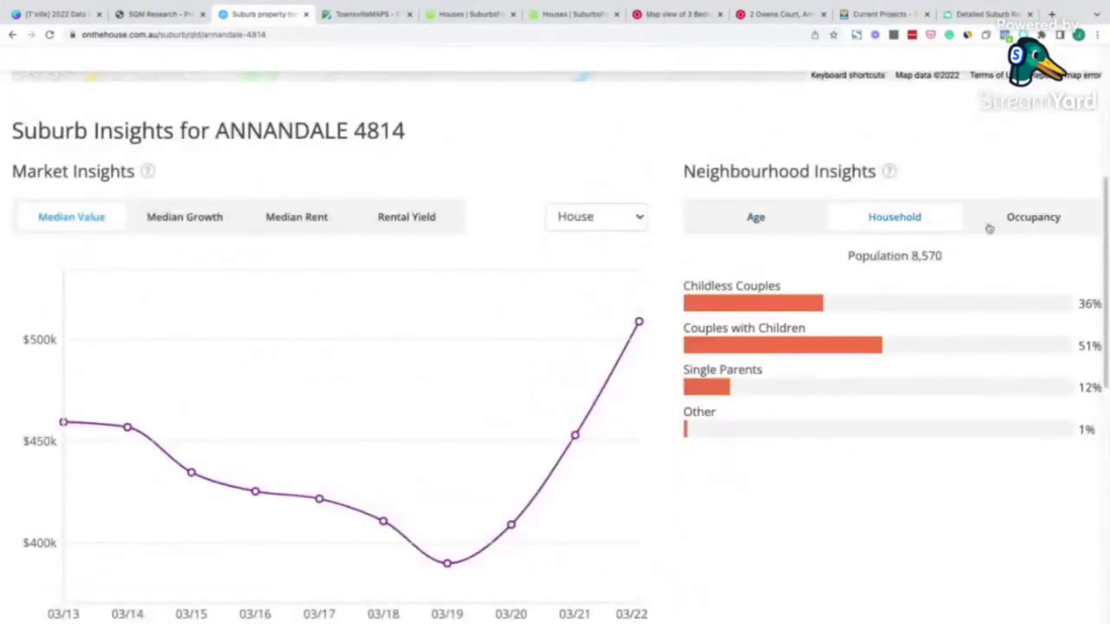
left_click(1013, 228)
left_click(763, 227)
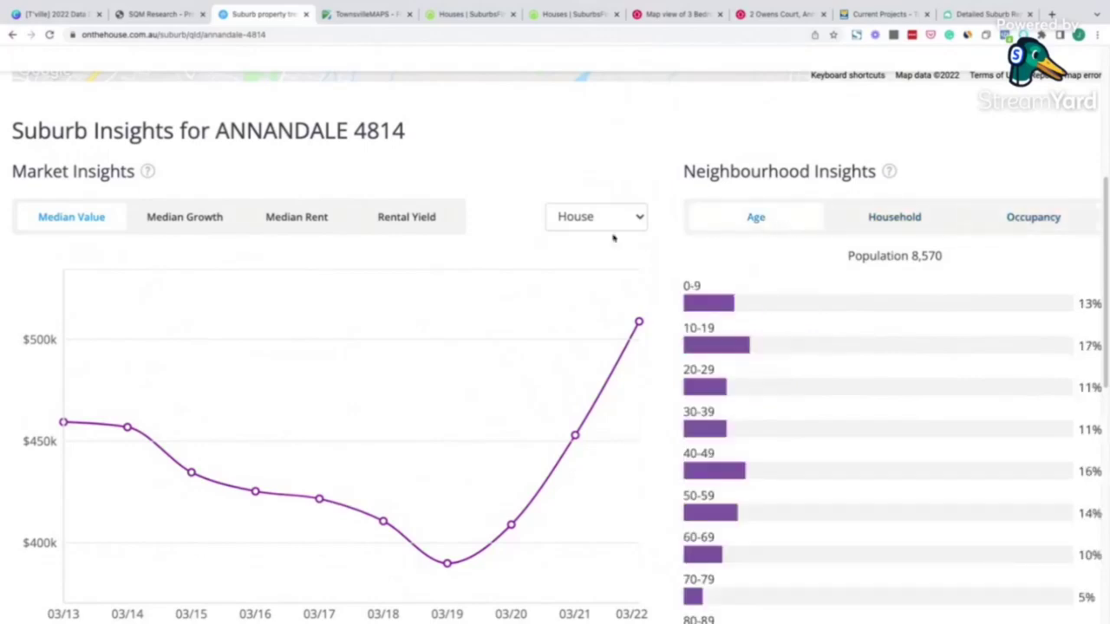
- Show Annandale's Median Growth chart for houses, then review the suburb description and map at the page's start
left_click(215, 228)
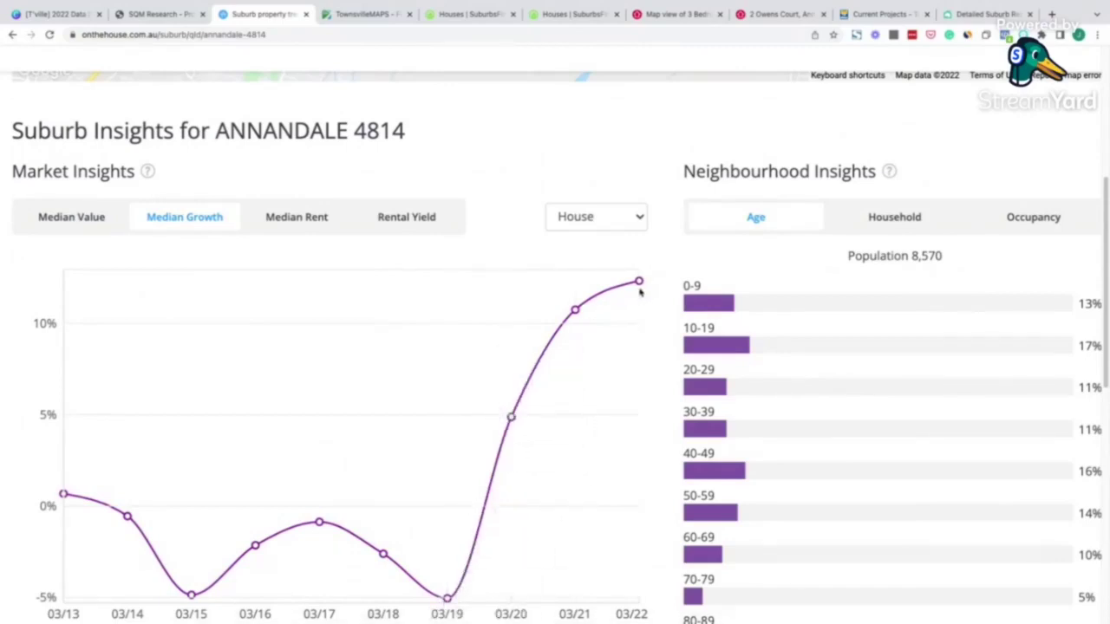
scroll(289, 330, "up", 3)
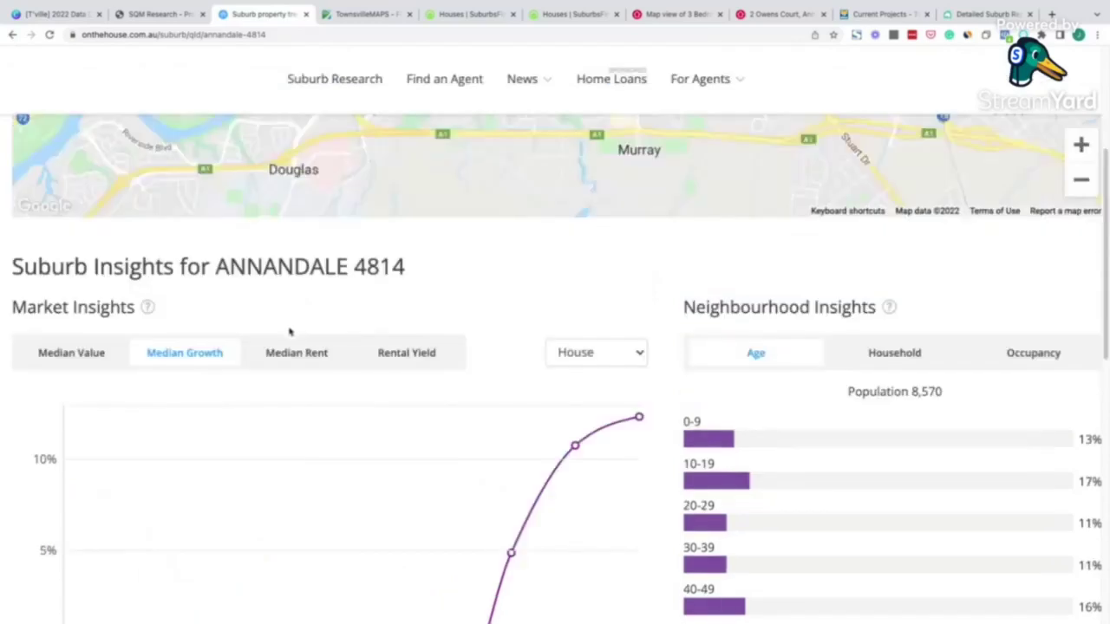
key("ctrl+minus")
key("ctrl+minus")
key("ctrl+minus")
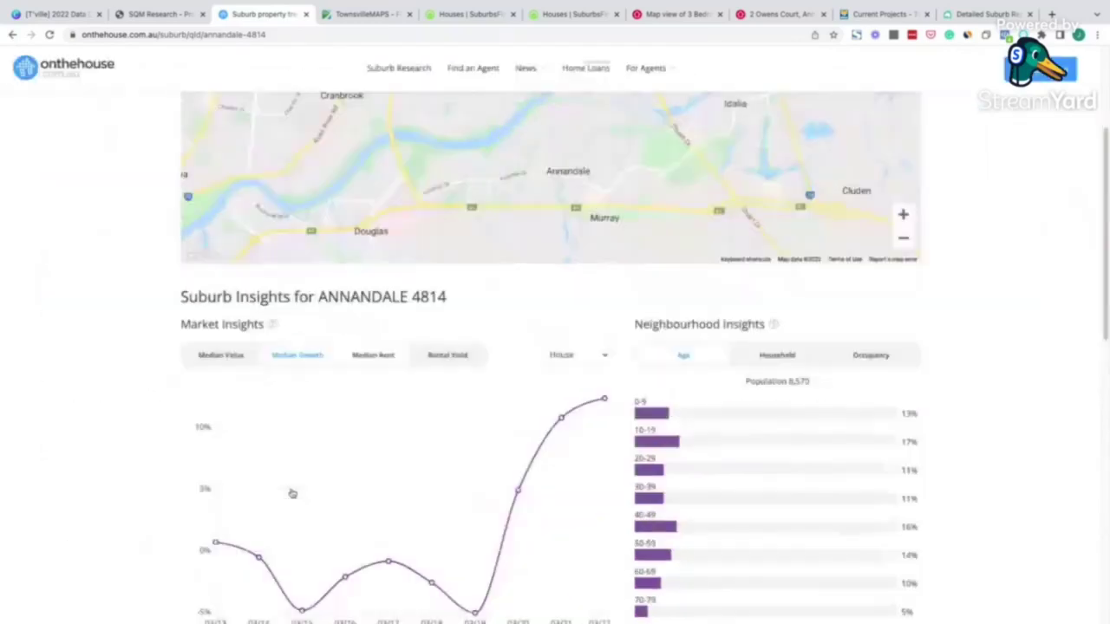
scroll(293, 494, "up", 3)
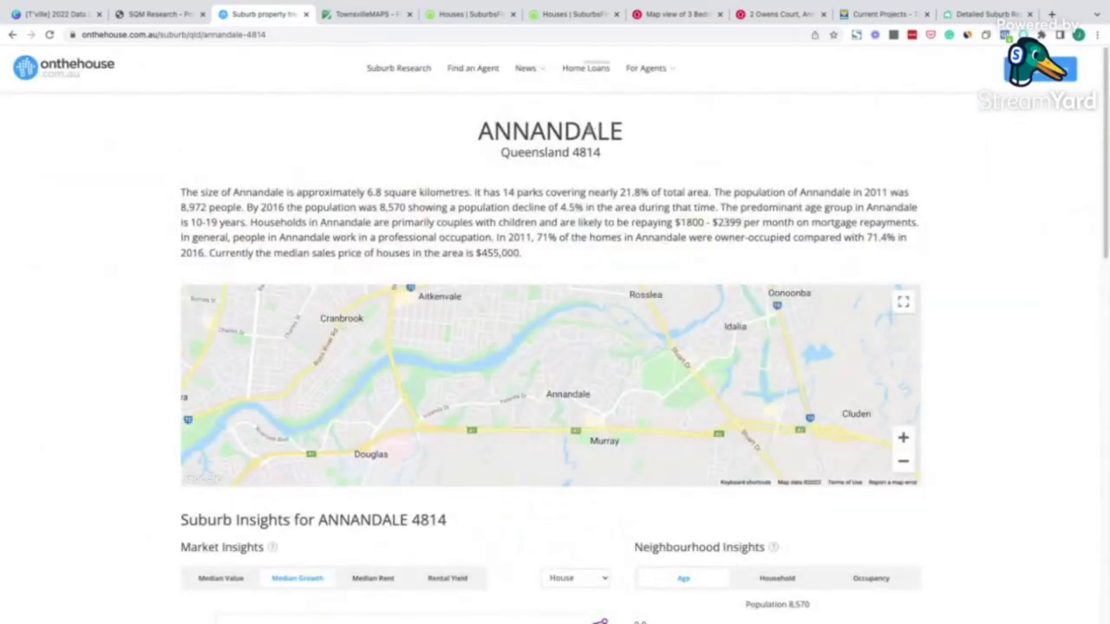
- Remove the Annandale suburb path from the web address and load the onthehouse.com.au homepage
left_click(201, 36)
left_click_drag(251, 34, 314, 54)
left_click(208, 36)
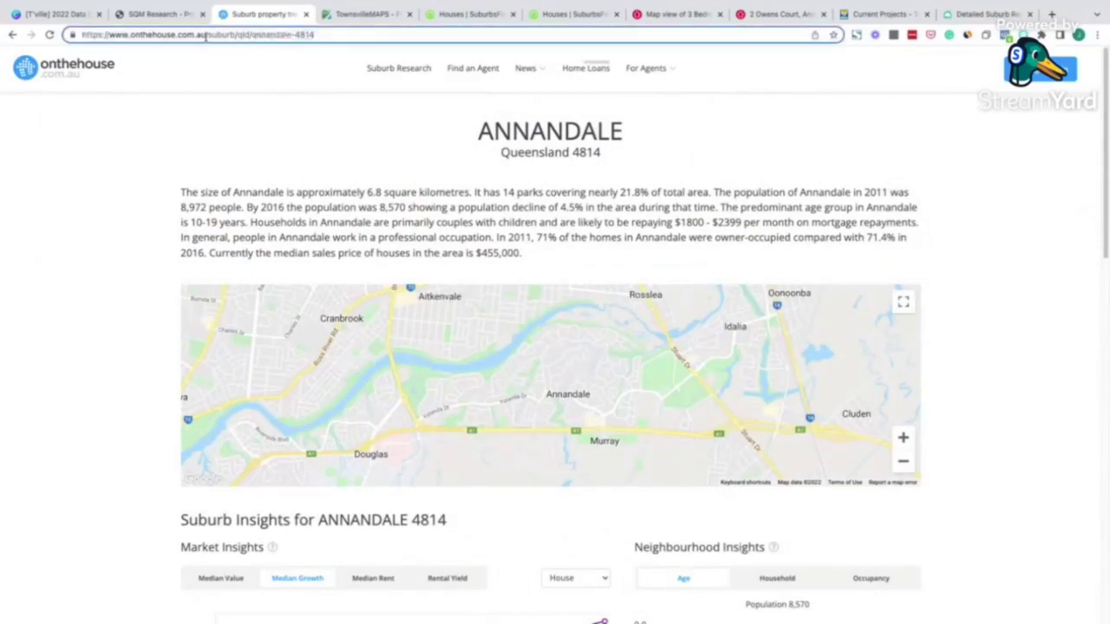
key("shift+End")
key("BackSpace")
key("Return")
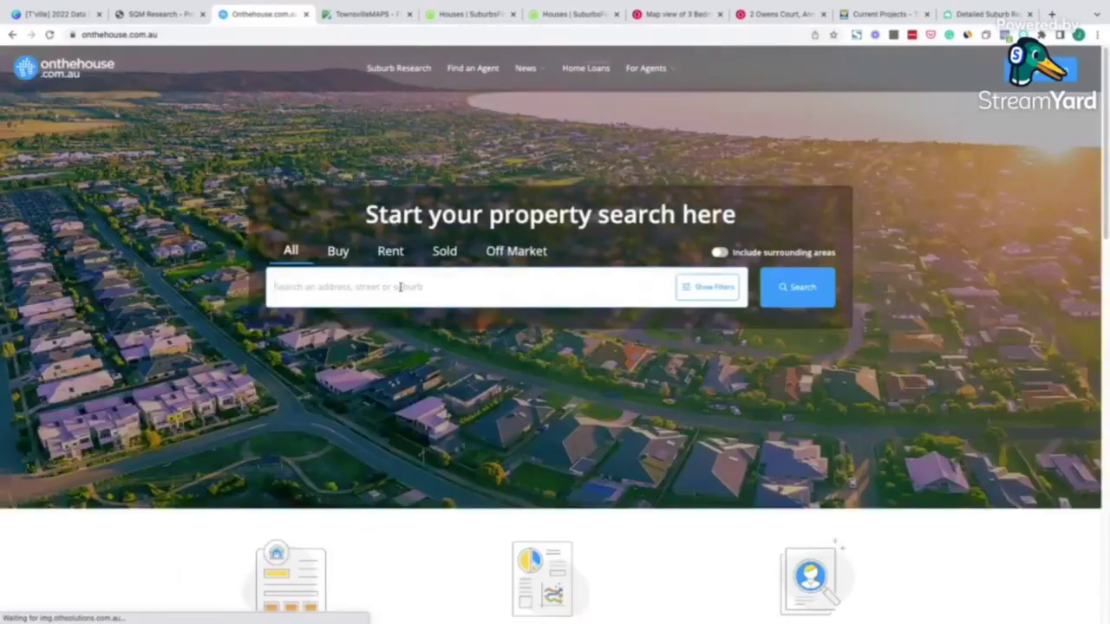
- Search Onthehouse for properties in Hallett Cove
left_click(399, 288)
type("hallett cove")
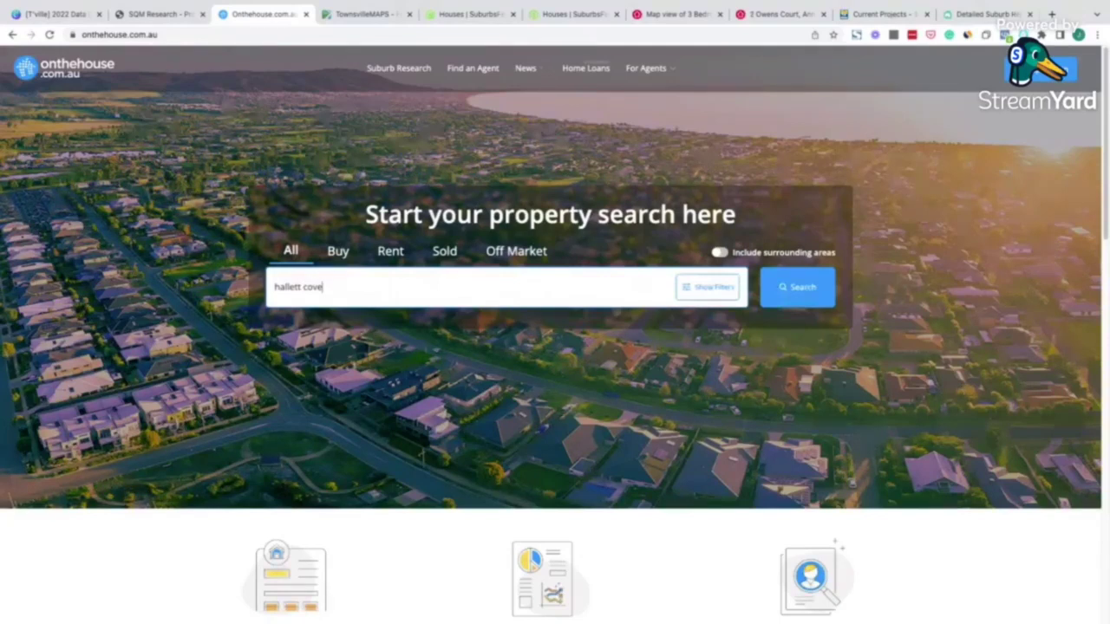
key("Return")
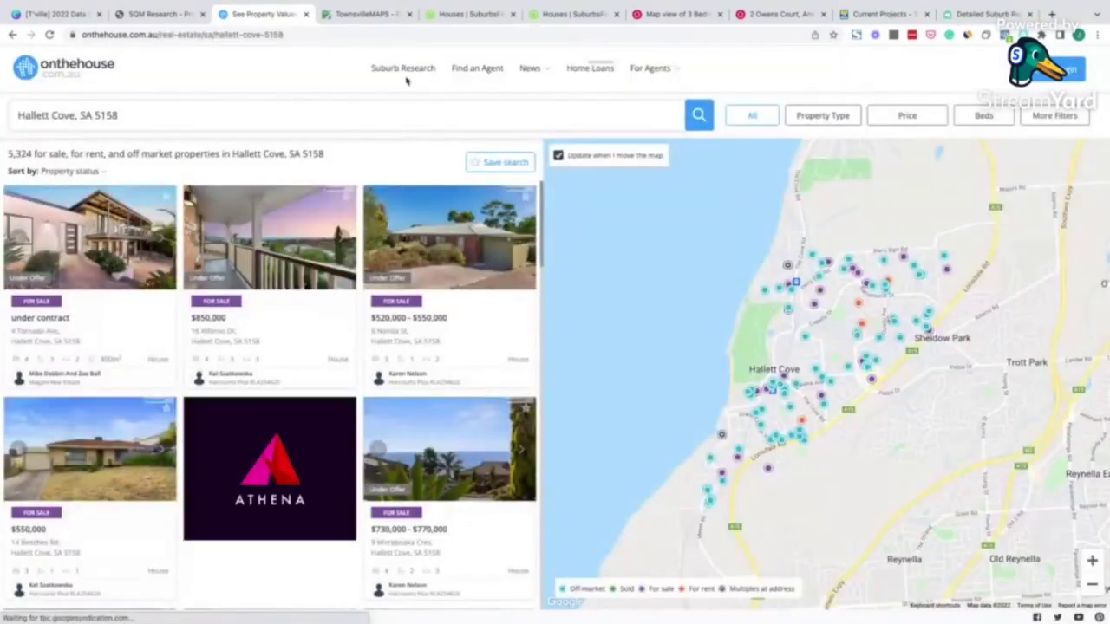
- Go to Suburb Research, search for "hallett" and open the Hallett Cove, South Australia 5158 suburb profile
left_click(406, 70)
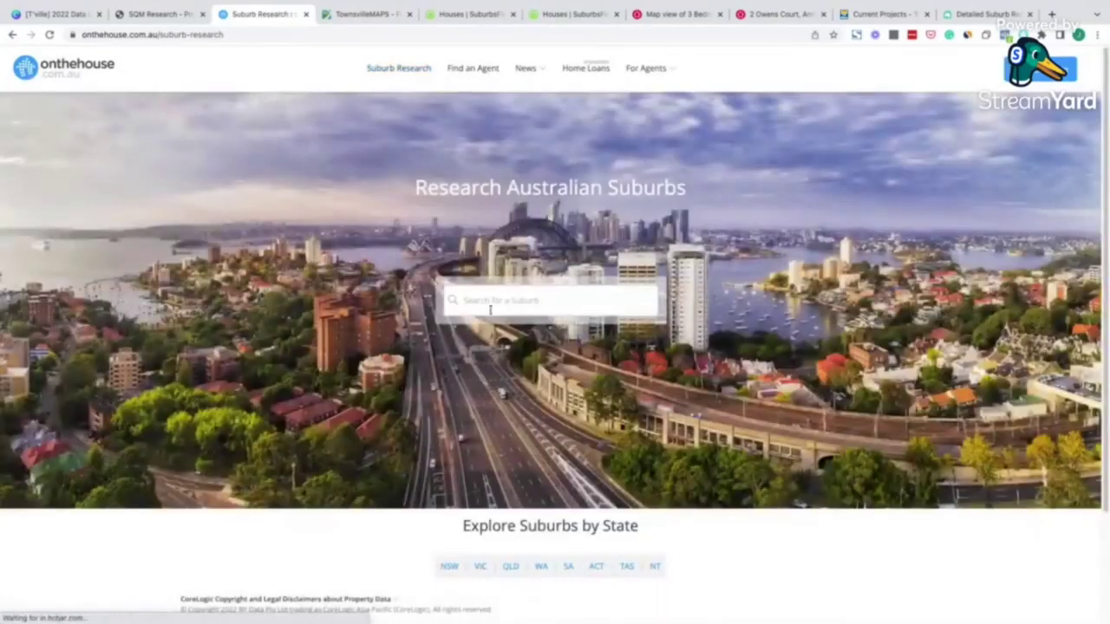
type("hallett")
key("Down")
key("Return")
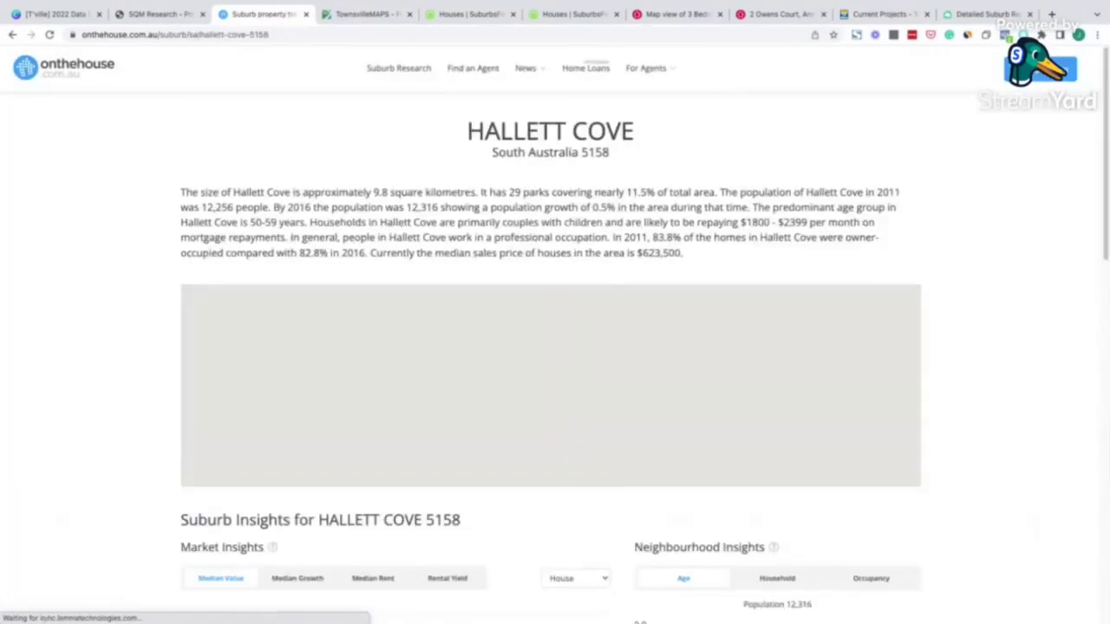
- Review Hallett Cove's median house value, show its Median Growth chart and look over the suburb's properties for sale
scroll(90, 336, "down", 3)
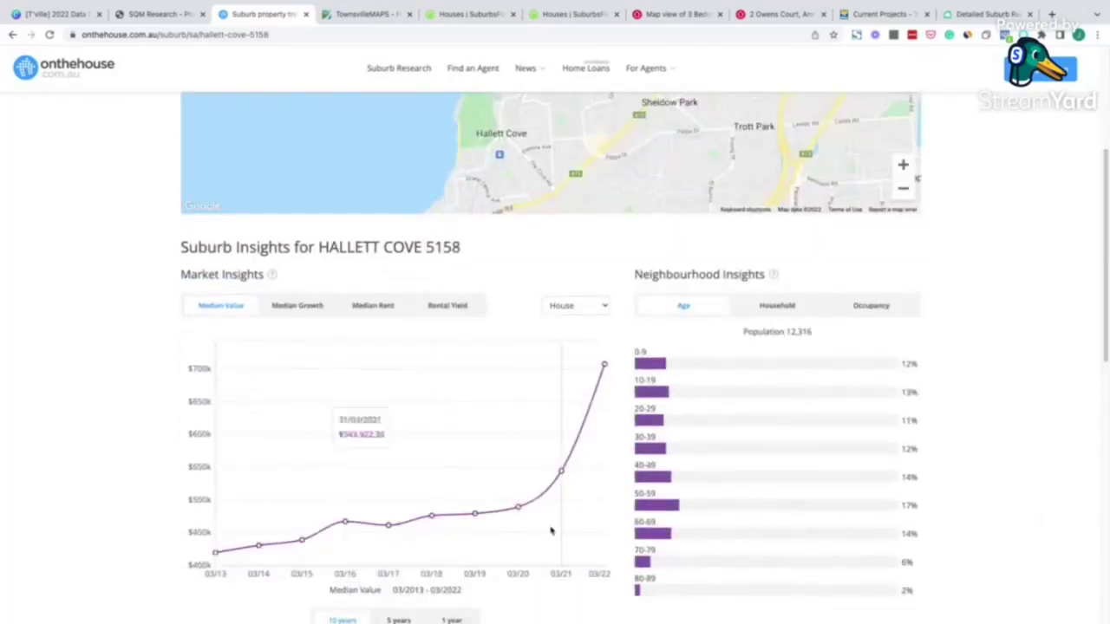
left_click(321, 311)
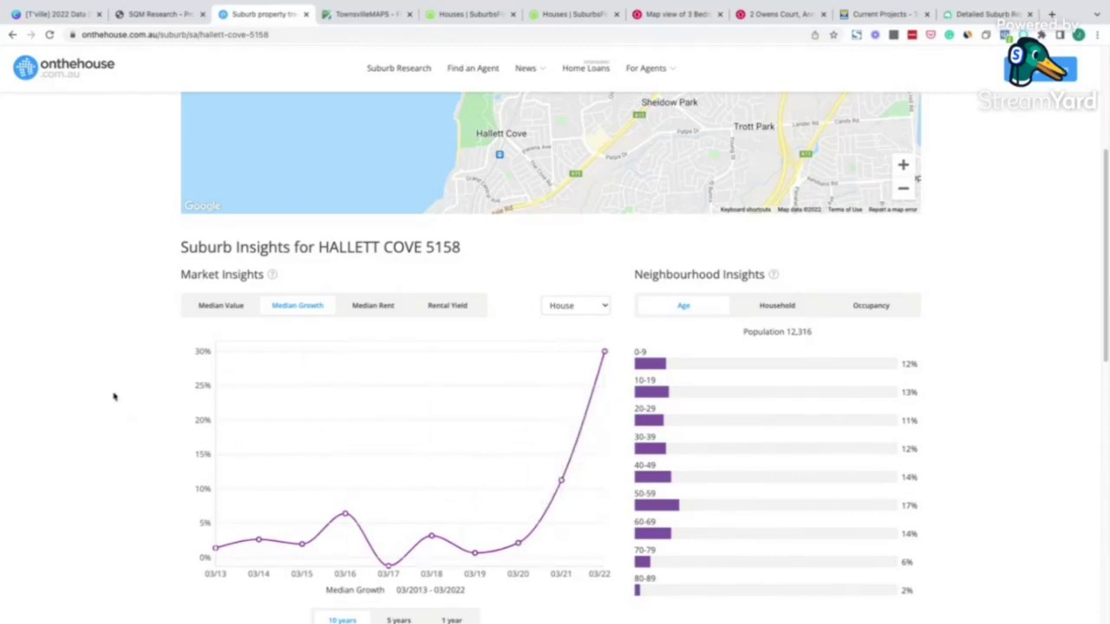
scroll(112, 394, "down", 5)
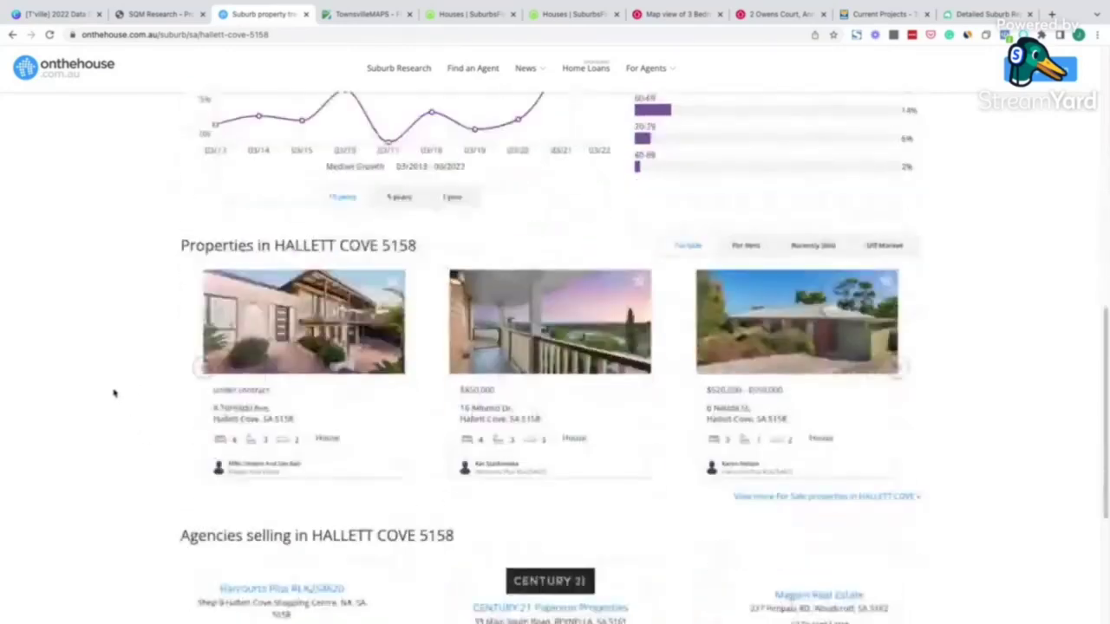
- Copy the sqmresearch.com.au/free-statistics.php address from the Canva slide's free tools list and load it in place of the Hallett Cove profile
scroll(113, 395, "up", 8)
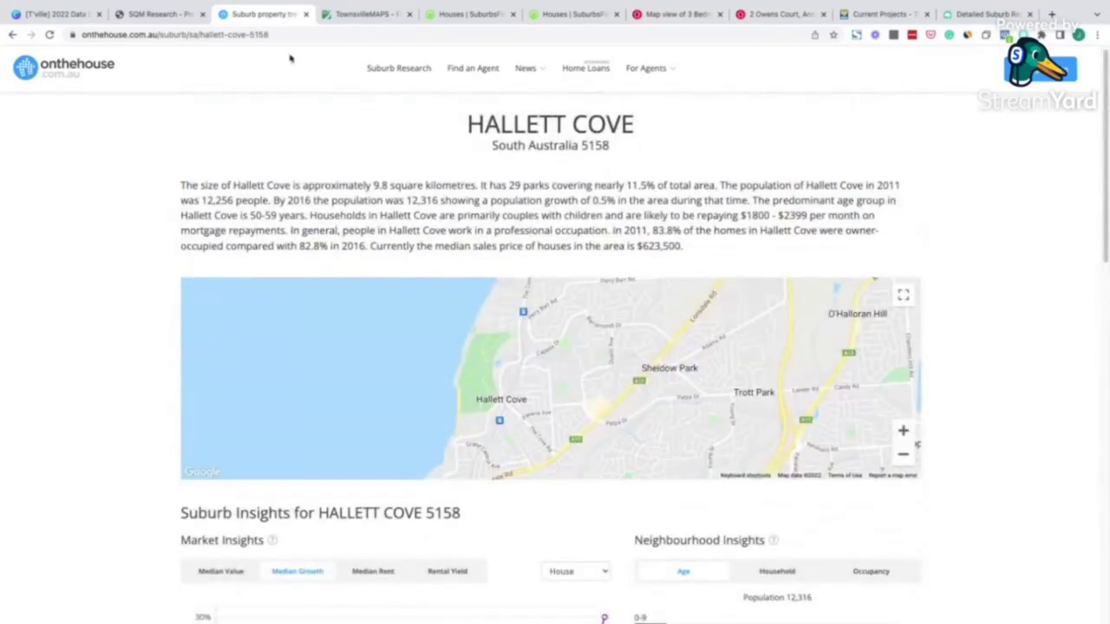
left_click(57, 14)
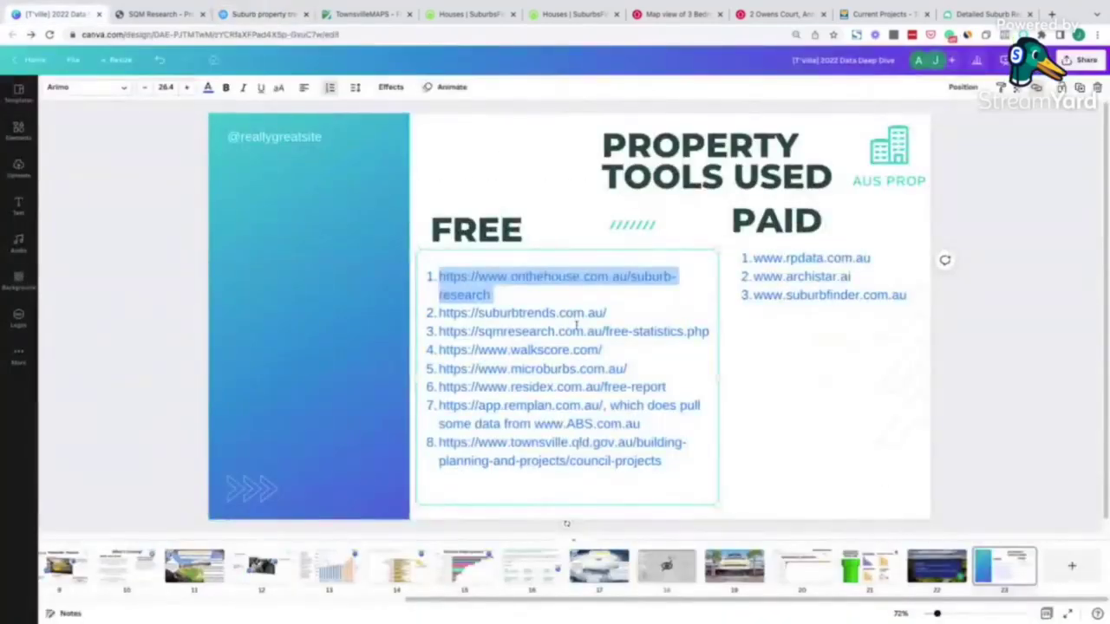
triple_click(577, 326)
key("ctrl+c")
left_click(260, 14)
left_click(264, 35)
key("ctrl+v")
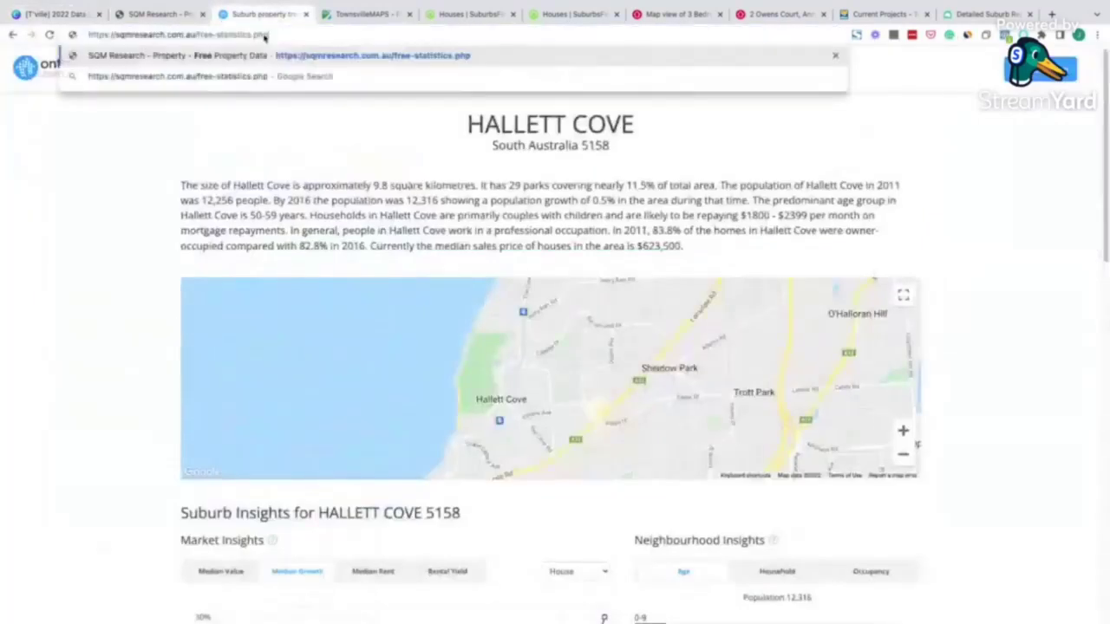
key("Return")
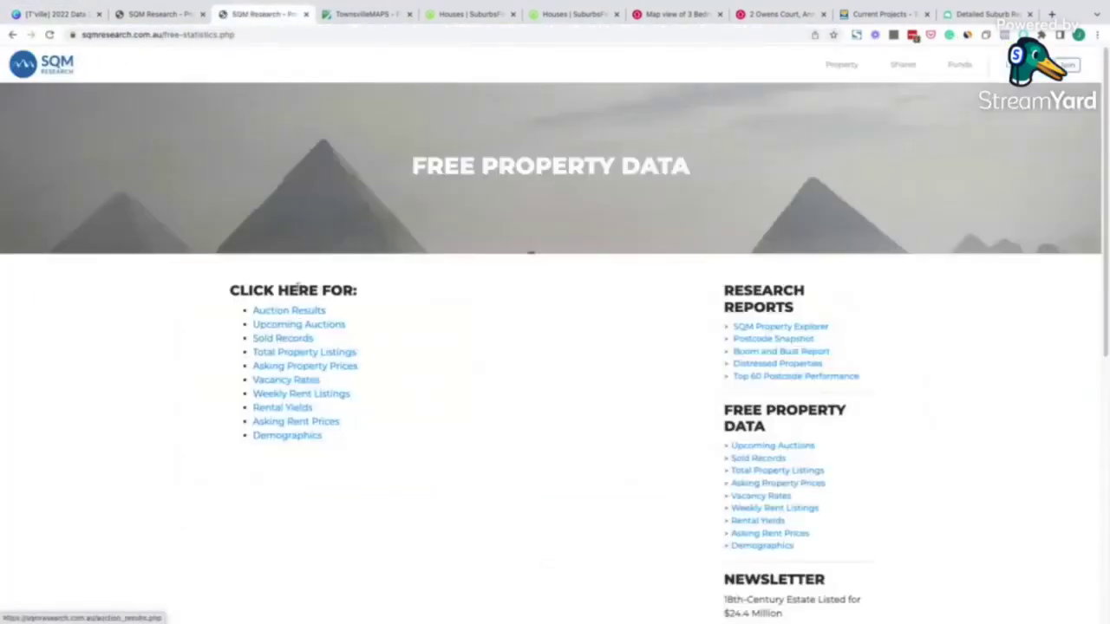
- Open SQM Research's Total Property Listings and show the chart for postcode 4814
left_click(282, 353)
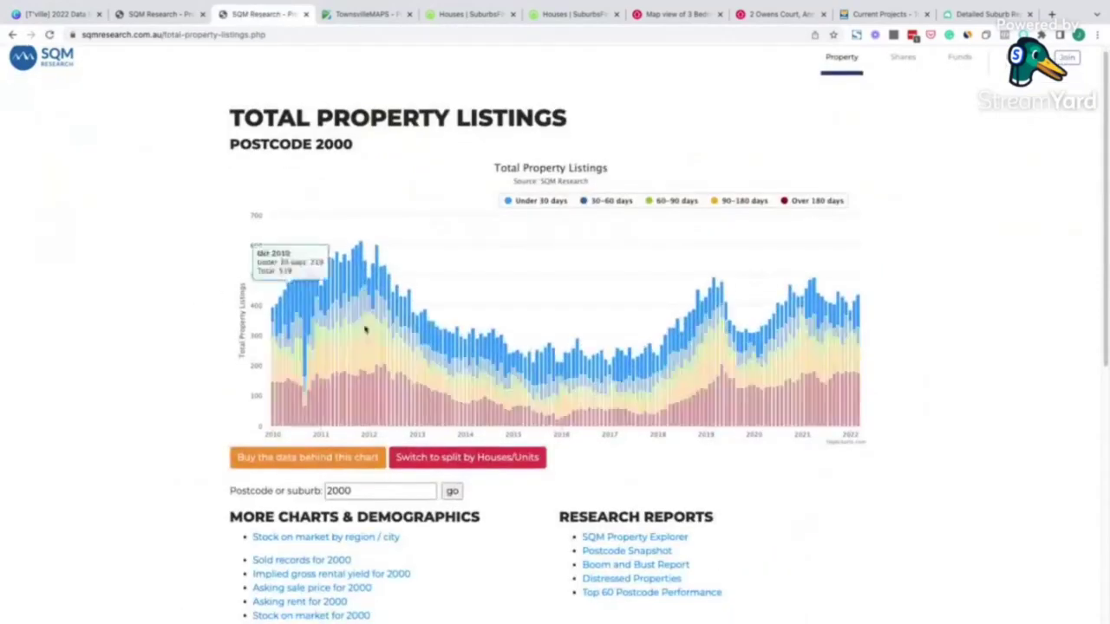
double_click(391, 490)
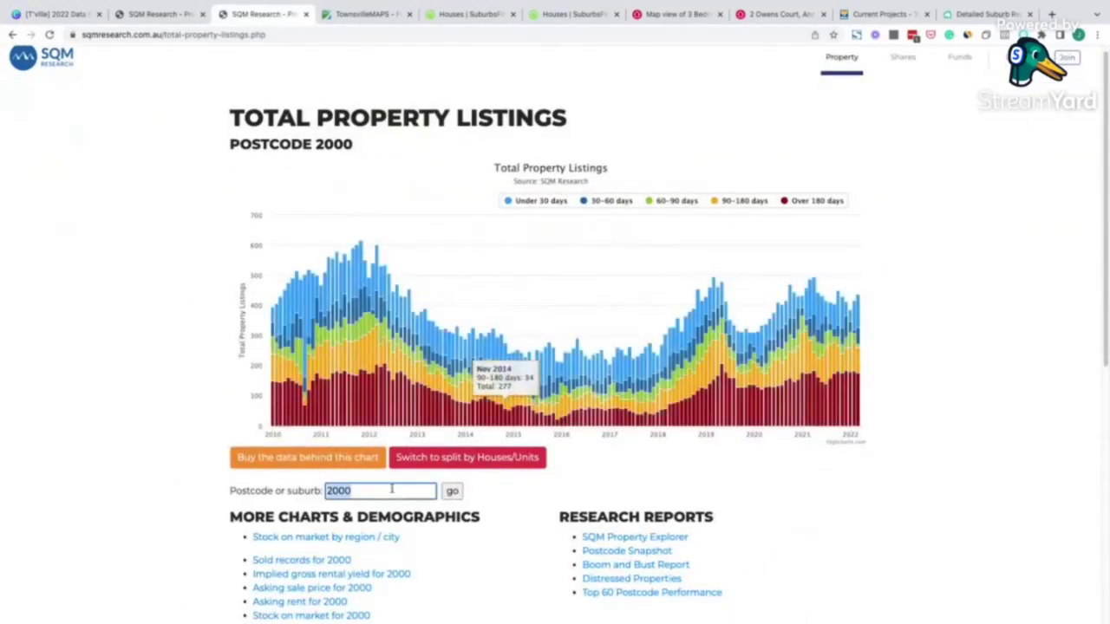
type("4814")
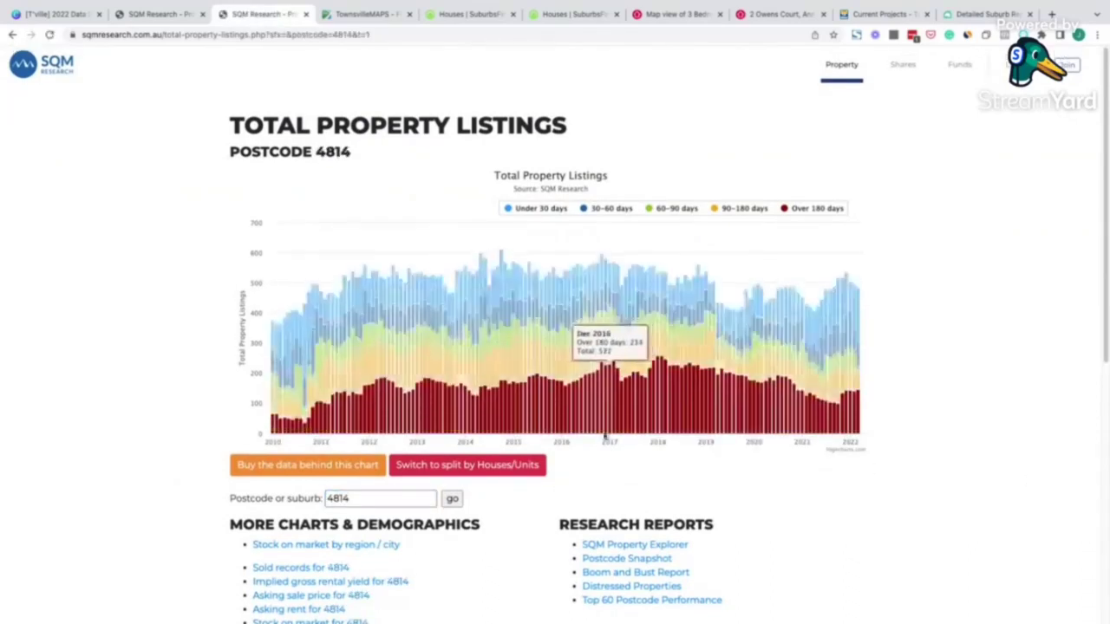
- Examine how total property listings for postcode 4814 changed from 2010 to 2022, and open the postcode's residential vacancy rates
scroll(374, 290, "down", 1)
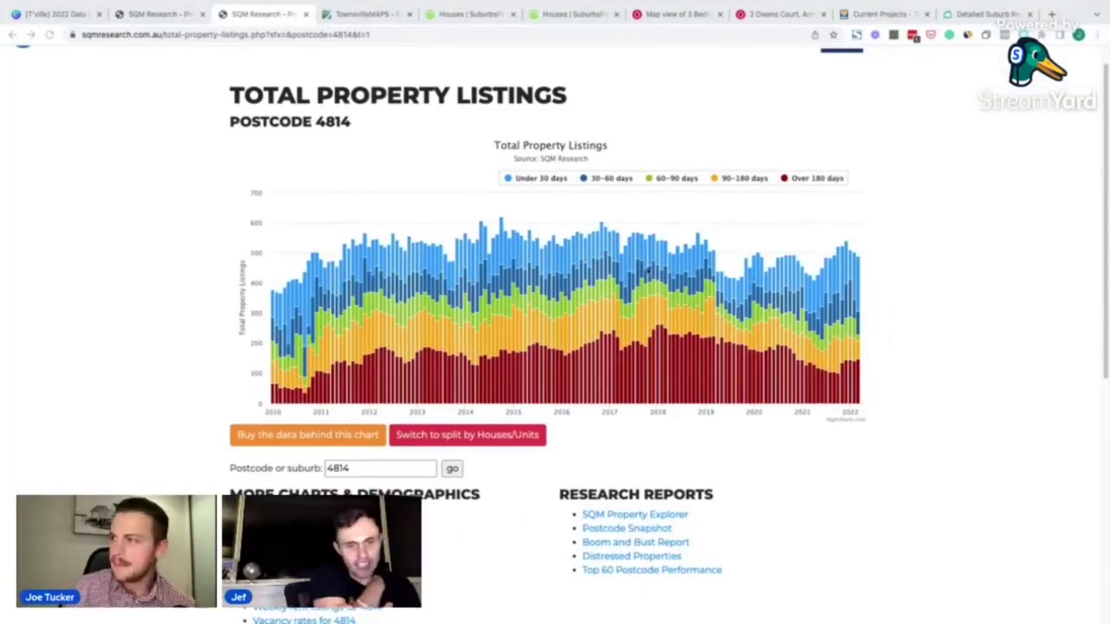
scroll(130, 442, "down", 1)
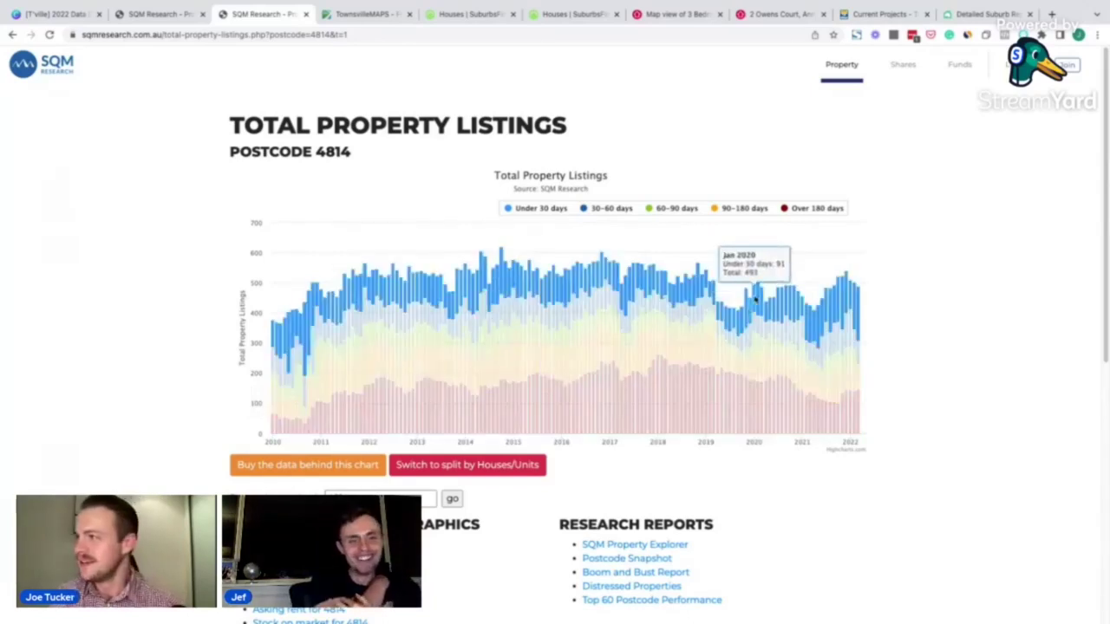
scroll(841, 313, "down", 2)
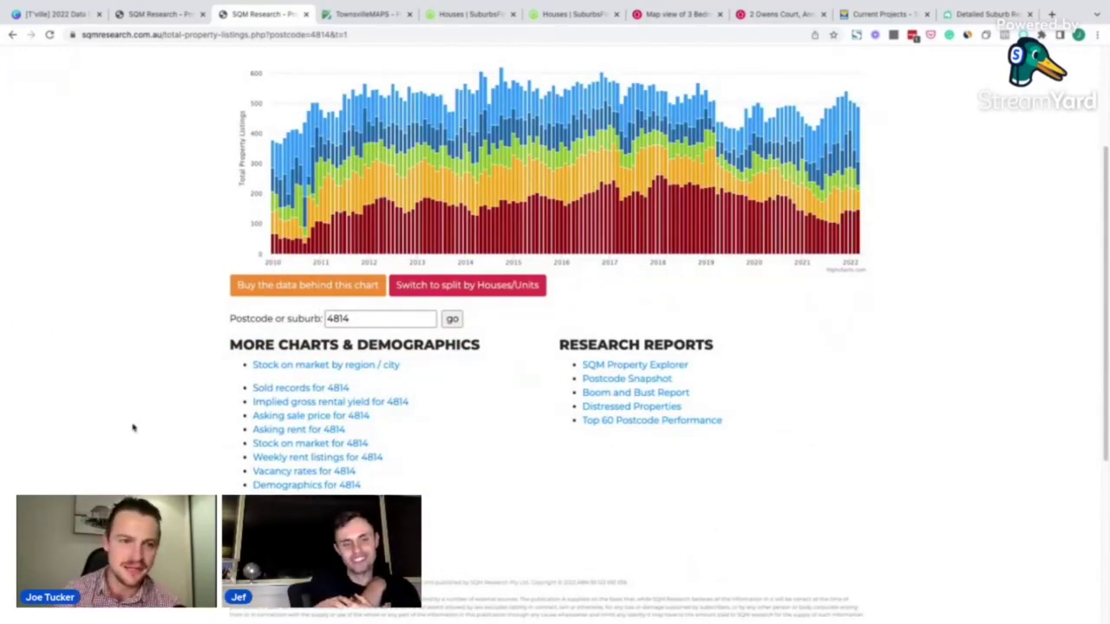
scroll(133, 427, "up", 1)
scroll(133, 426, "up", 1)
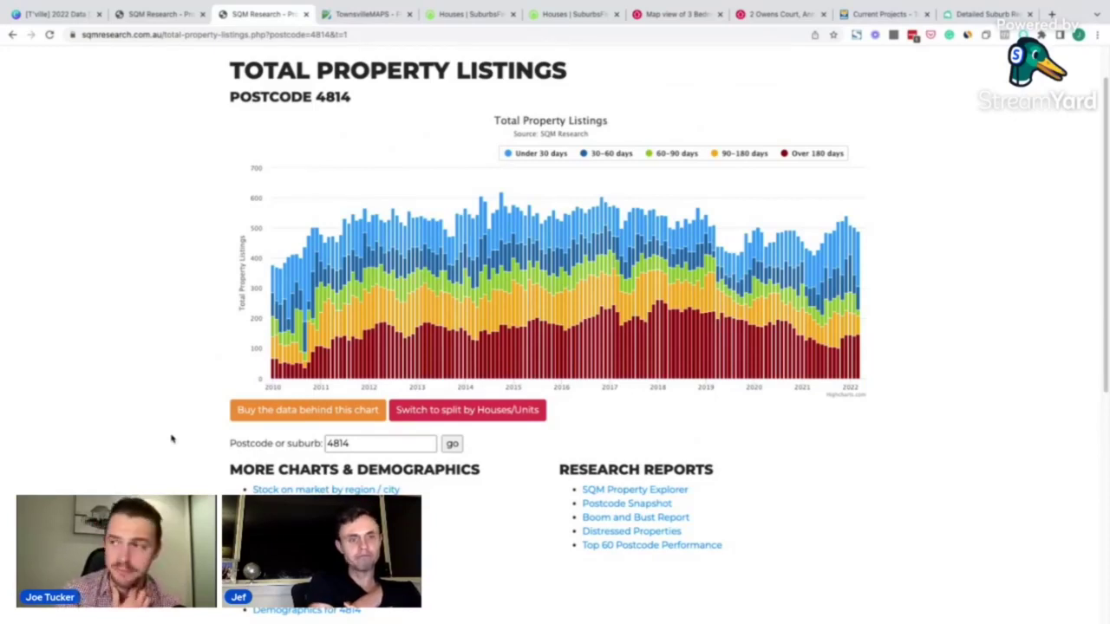
scroll(171, 439, "down", 1)
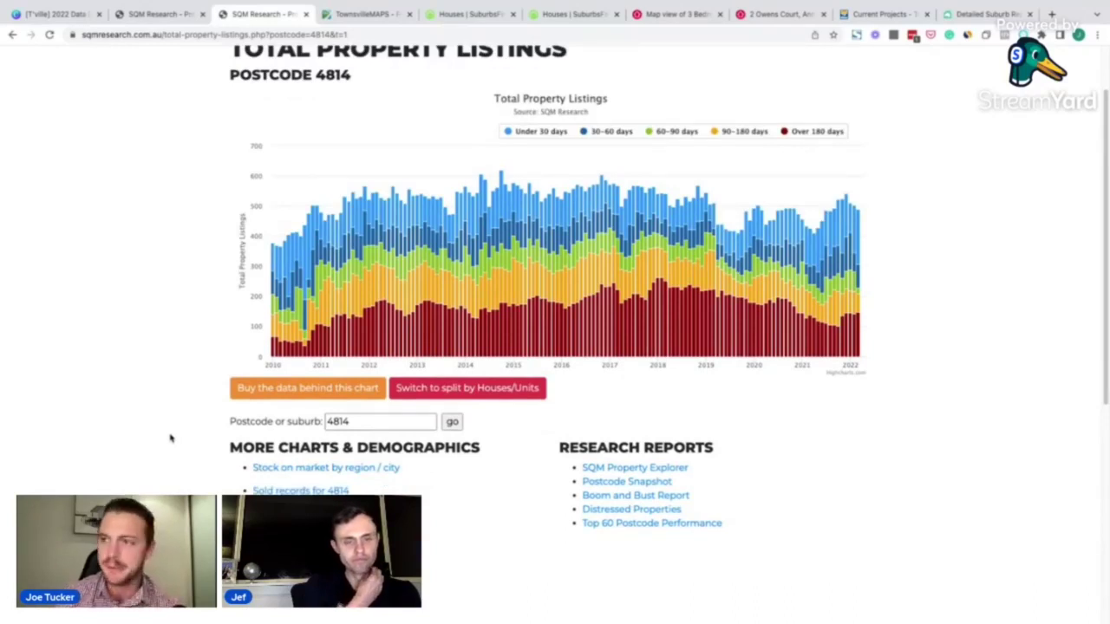
scroll(171, 438, "down", 1)
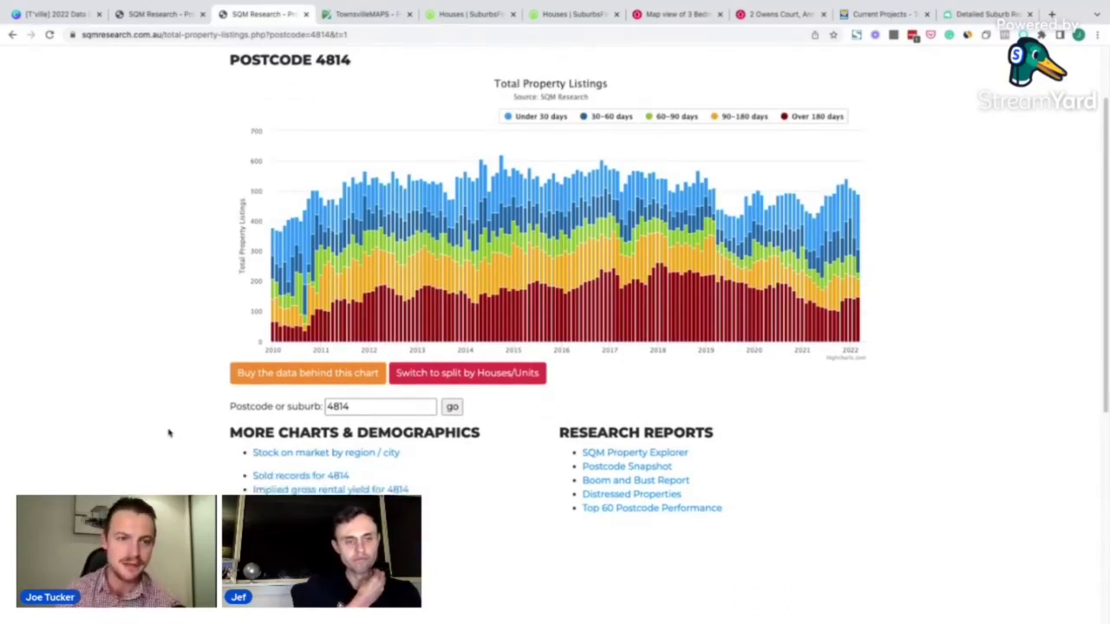
scroll(169, 436, "down", 1)
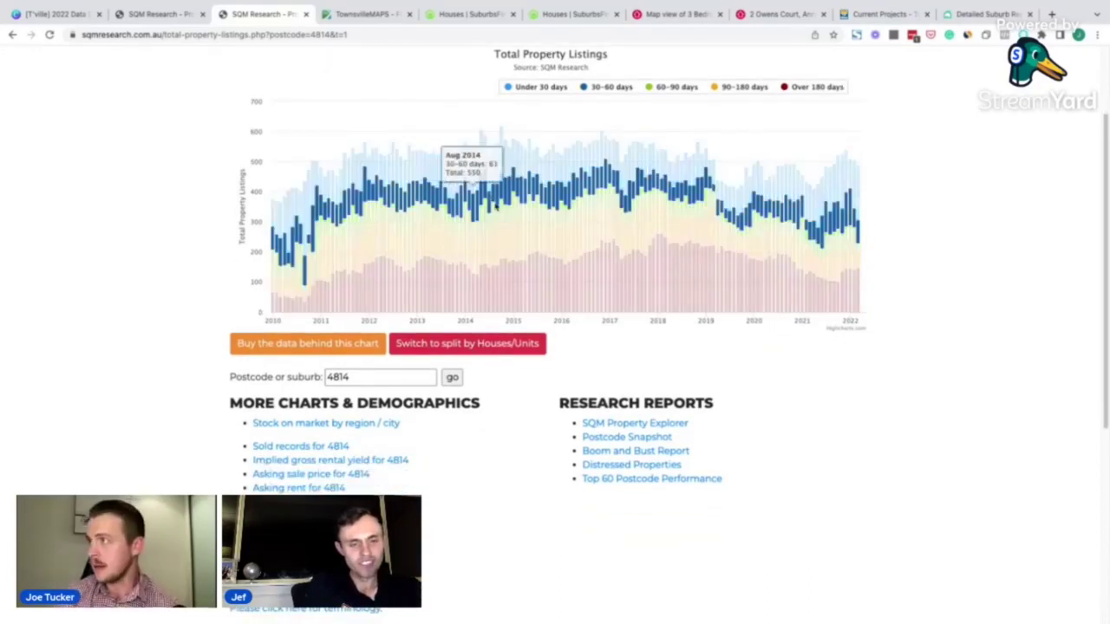
scroll(859, 156, "down", 1)
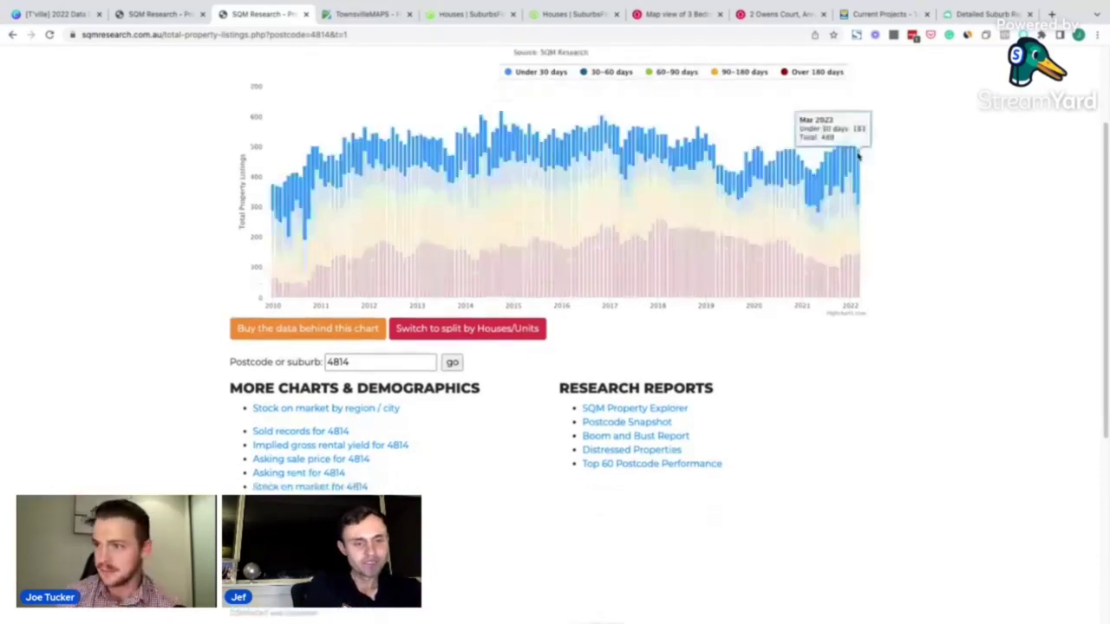
left_click(295, 501)
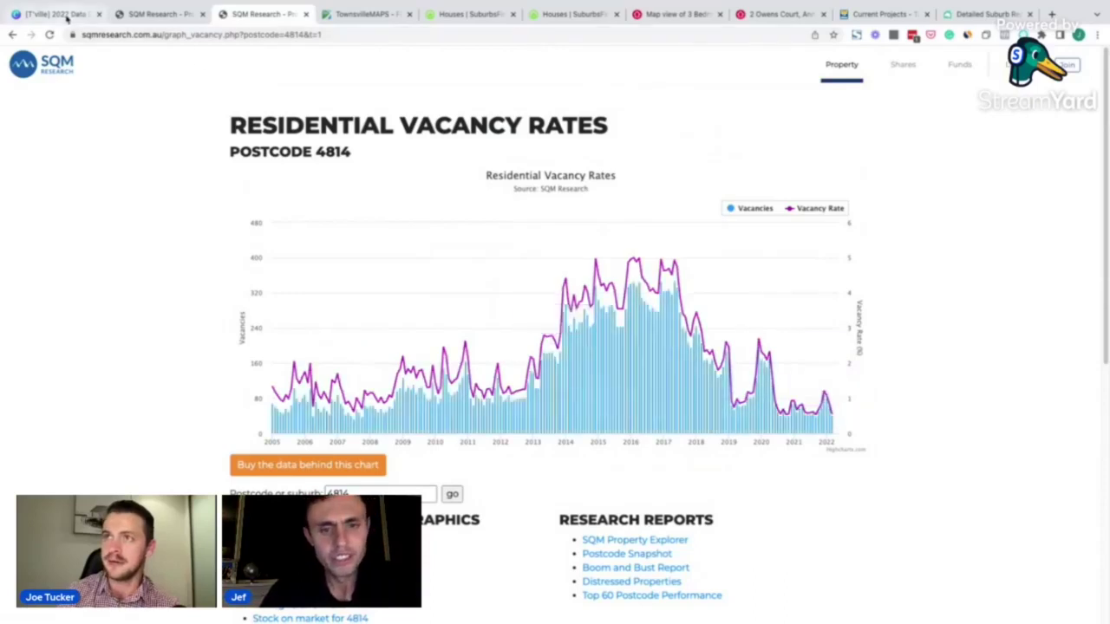
- Copy the walkscore.com address from the Canva slide, load it in place of the vacancy rates page and bring up Annandale Townsville
left_click(52, 14)
triple_click(506, 351)
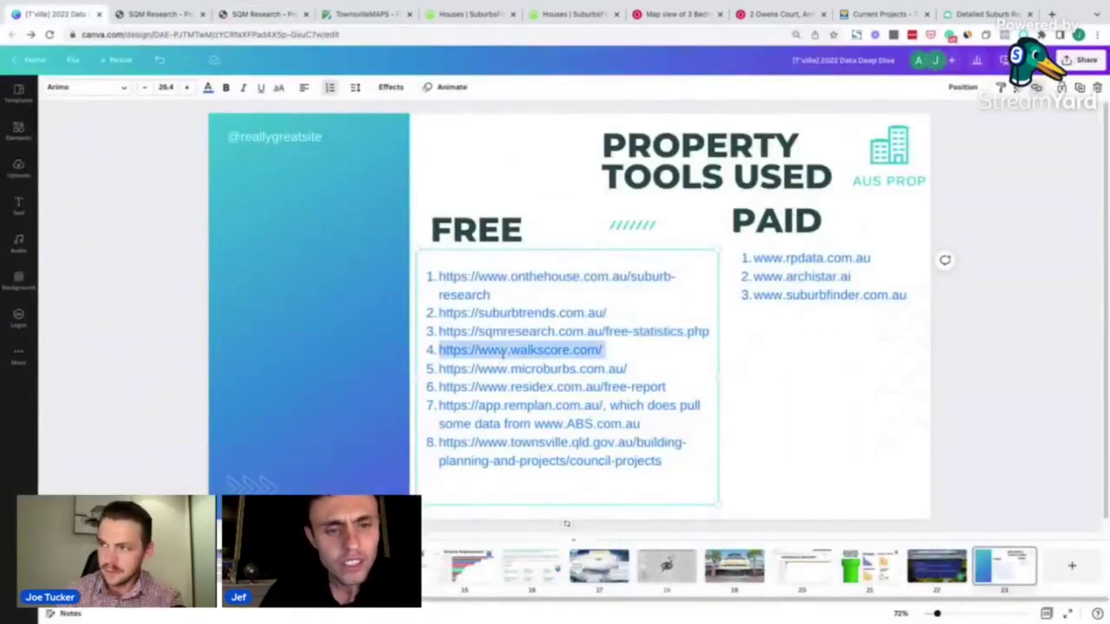
key("ctrl+c")
left_click(261, 14)
left_click(258, 34)
key("ctrl+v")
key("Return")
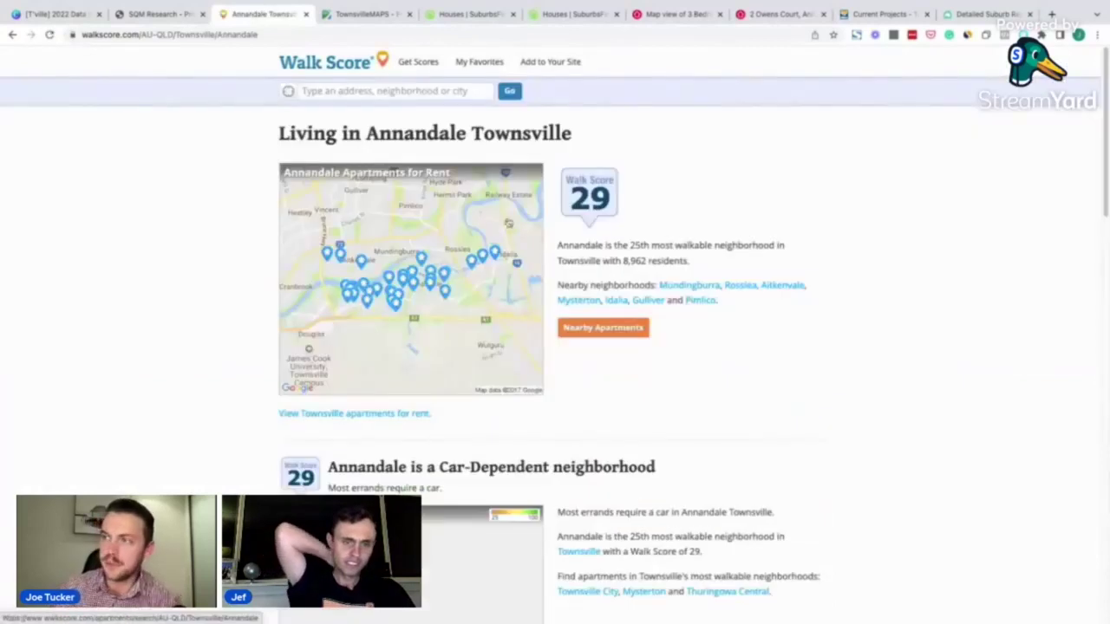
- Examine Annandale's Walk Score Map, widening it to compare walkability across the surrounding Townsville suburbs
scroll(384, 488, "down", 2)
scroll(425, 453, "down", 1)
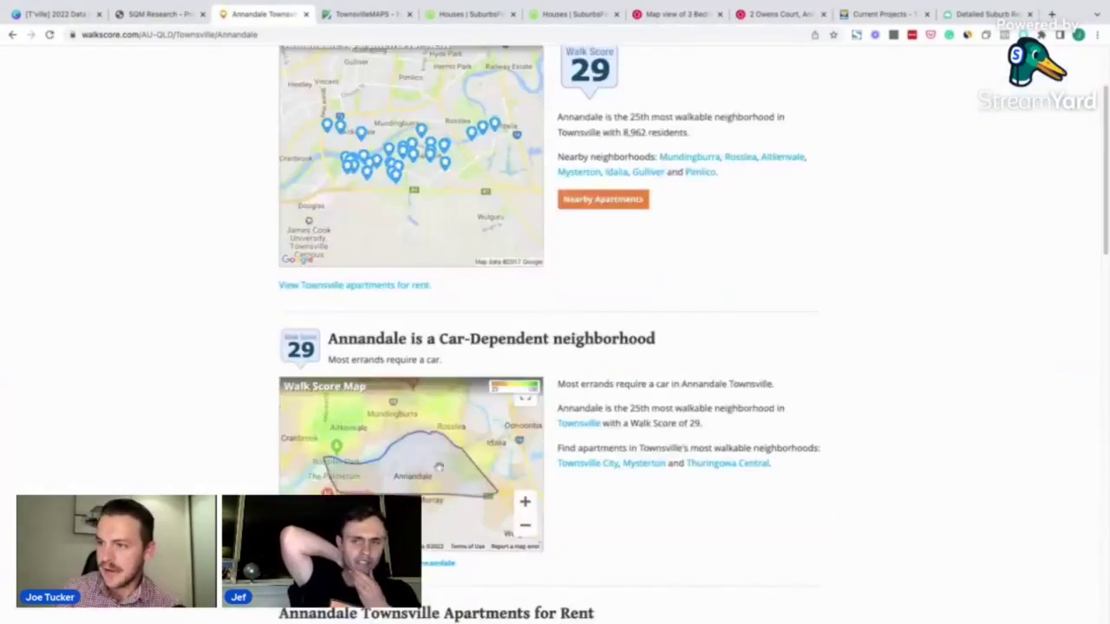
left_click(526, 526)
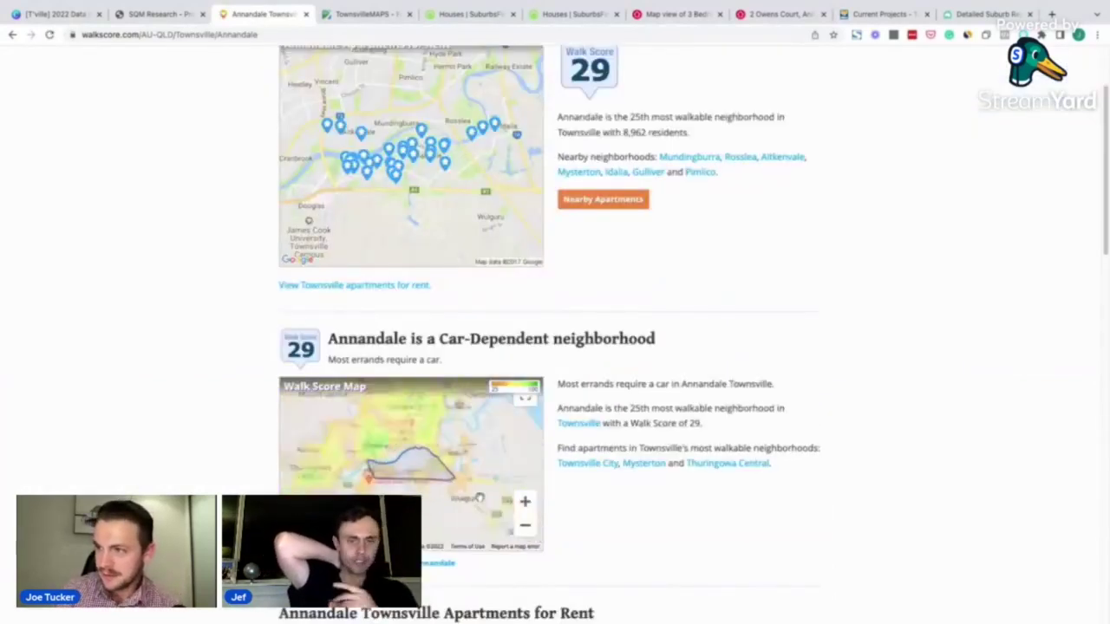
left_click_drag(422, 425, 428, 462)
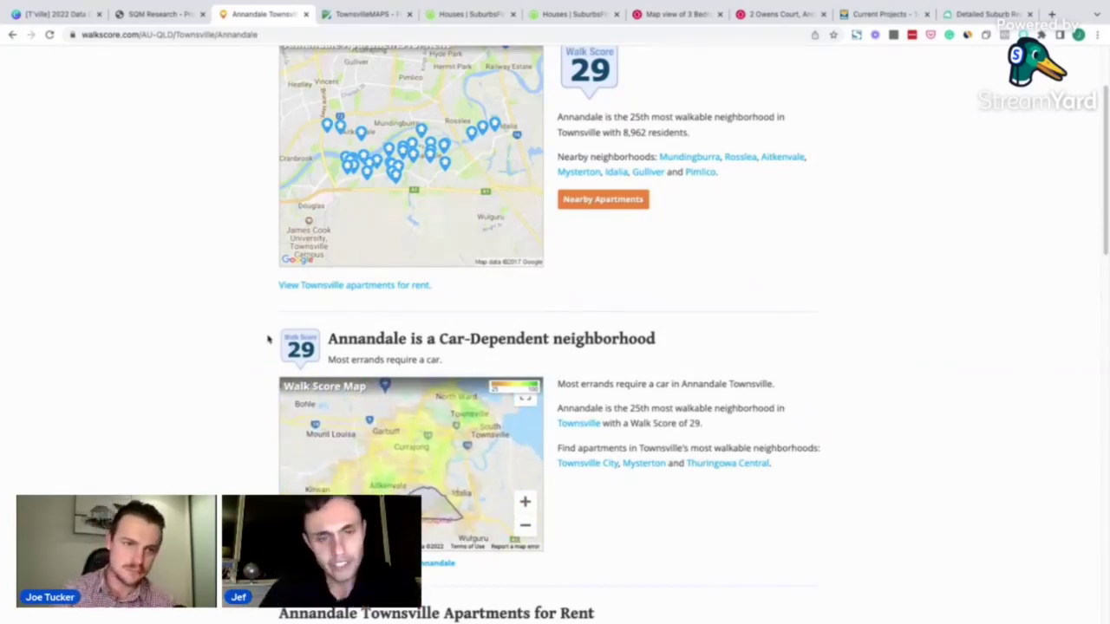
left_click_drag(241, 363, 231, 325)
left_click(230, 328)
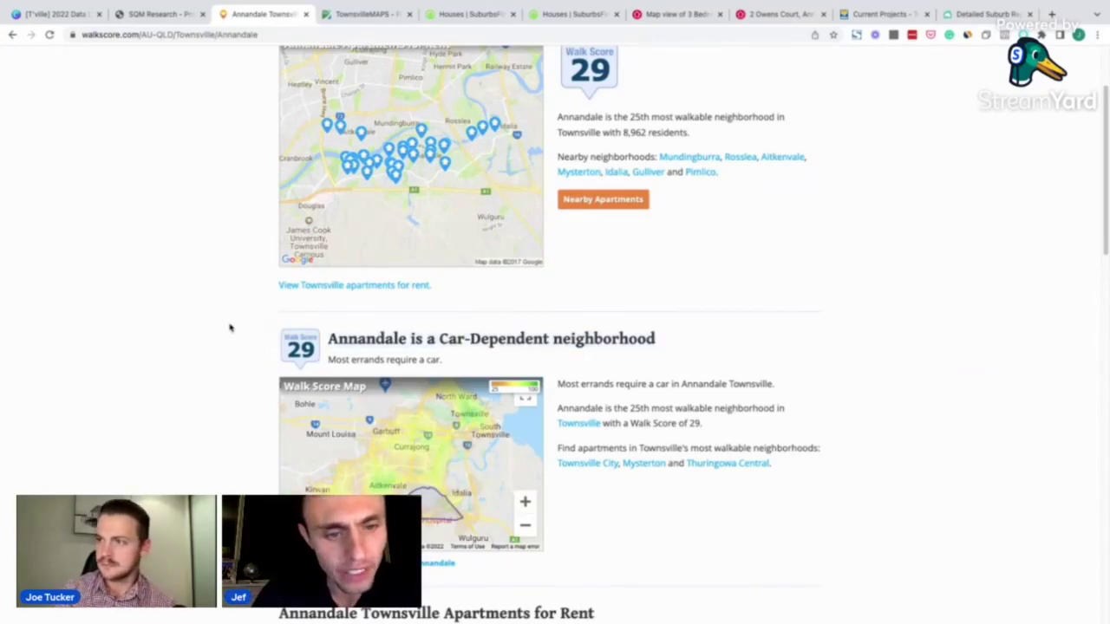
scroll(555, 335, "down", 1)
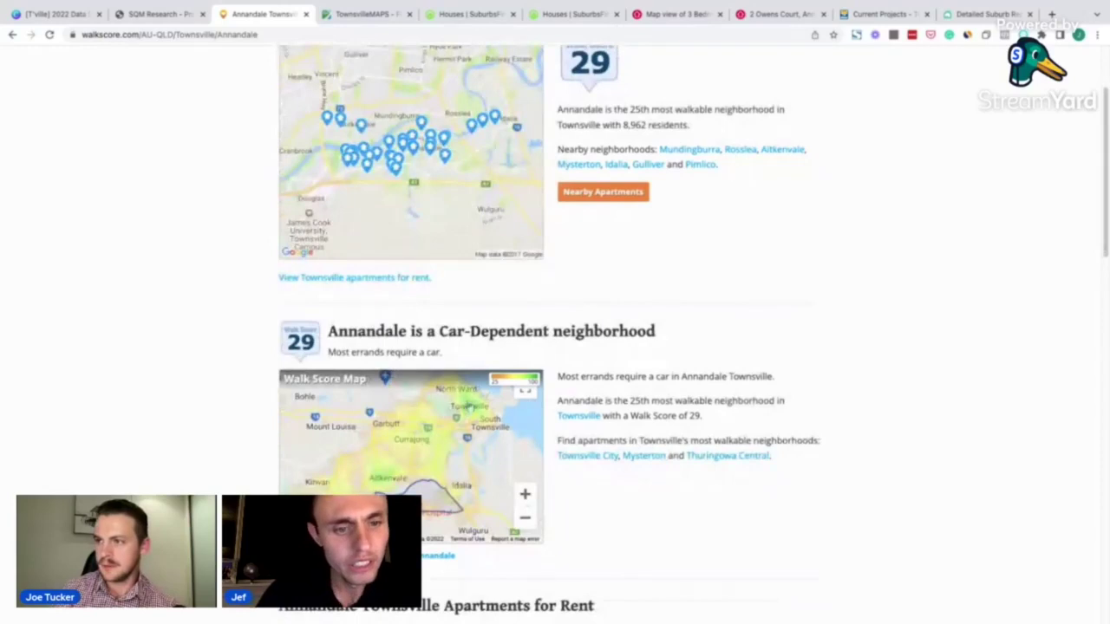
left_click_drag(428, 442, 432, 416)
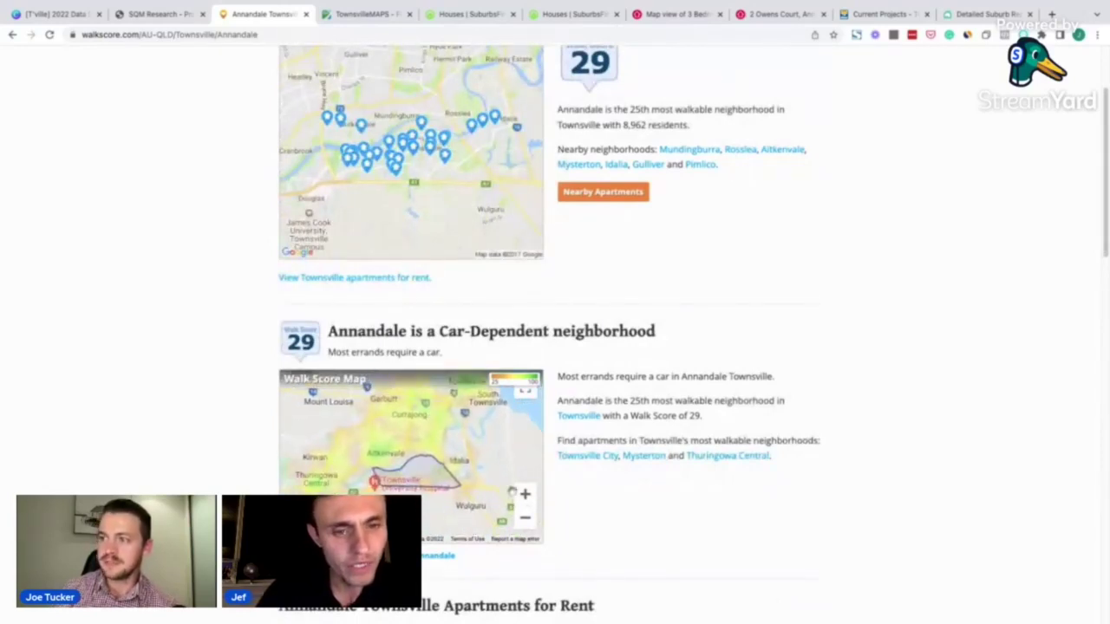
- Look over the map of Annandale apartments for rent on the Walk Score page
scroll(624, 460, "up", 3)
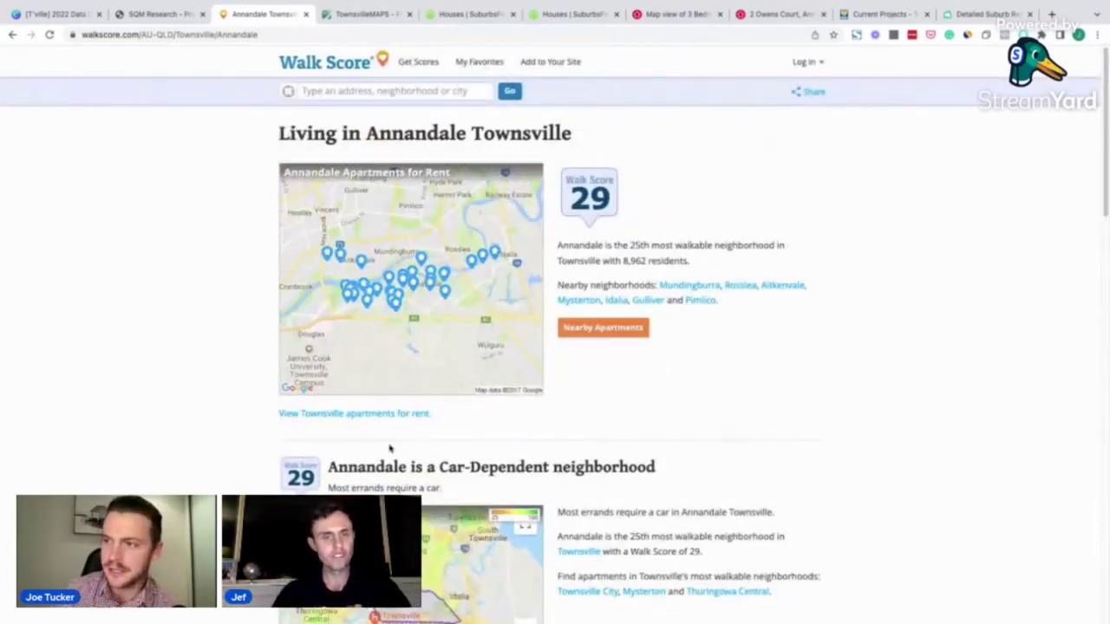
left_click(390, 284)
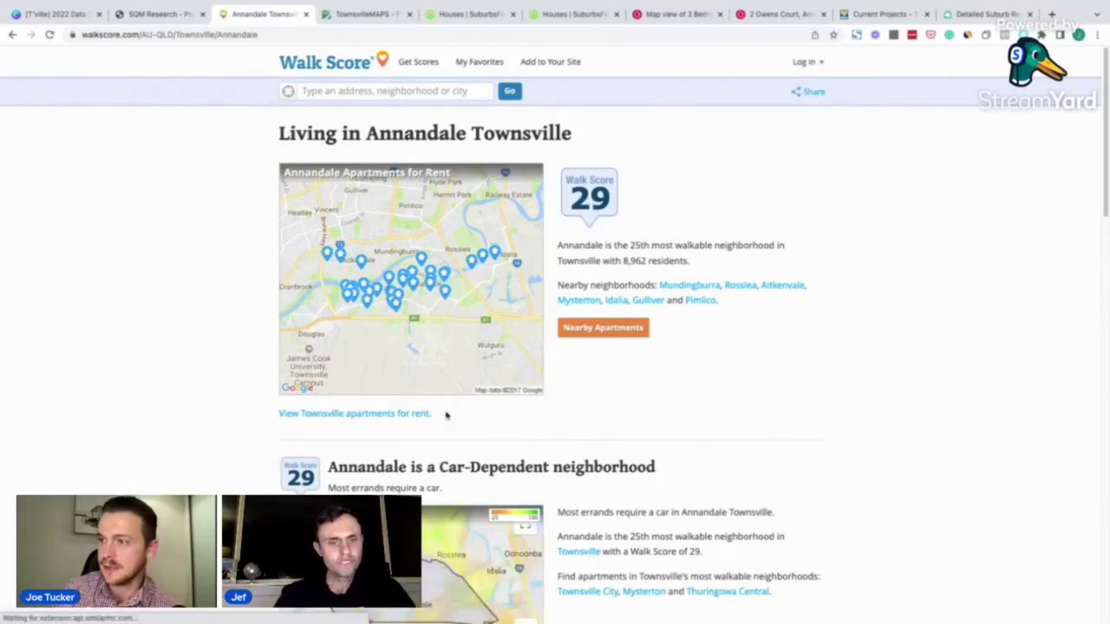
scroll(429, 389, "down", 1)
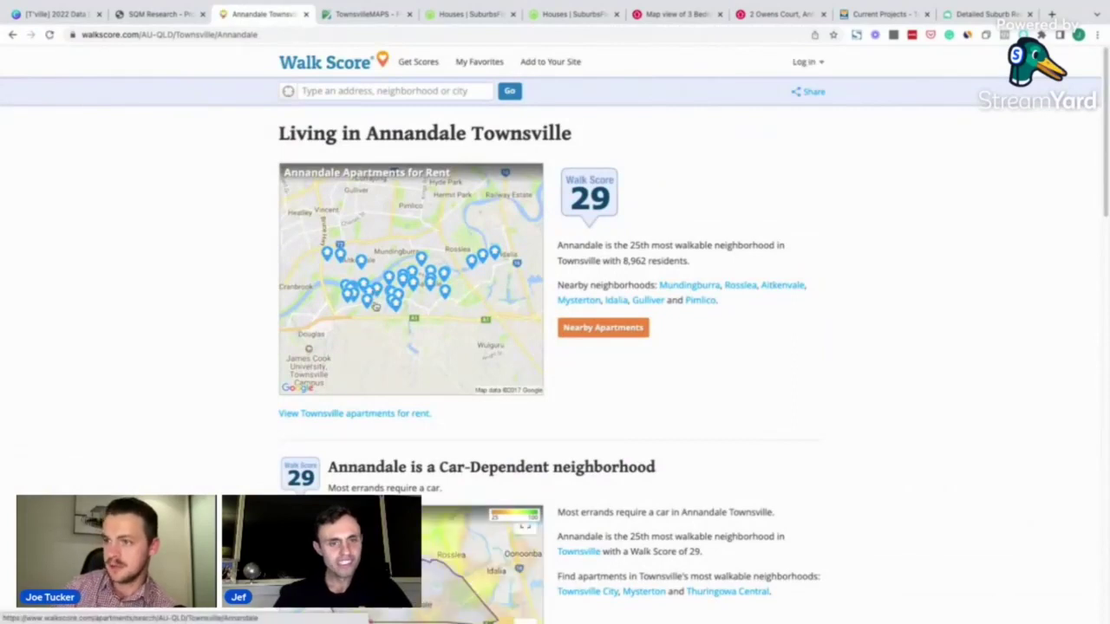
left_click(365, 92)
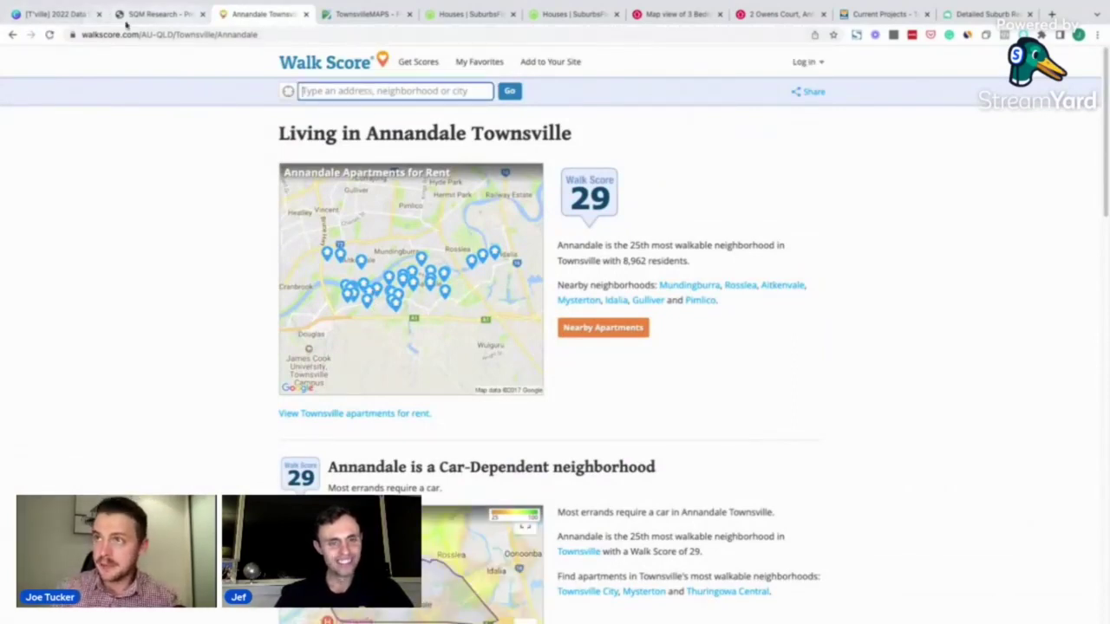
- Copy the app.remplan.com.au address from the Canva slide's free tools list and load it in a new browser tab
left_click(165, 15)
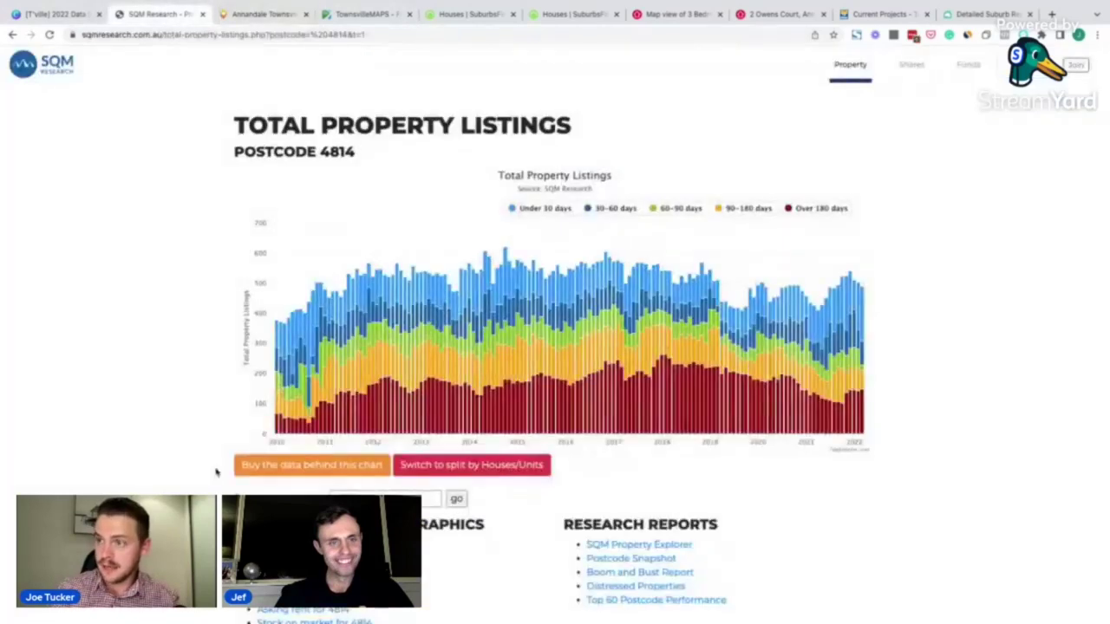
left_click(69, 15)
triple_click(503, 370)
triple_click(505, 388)
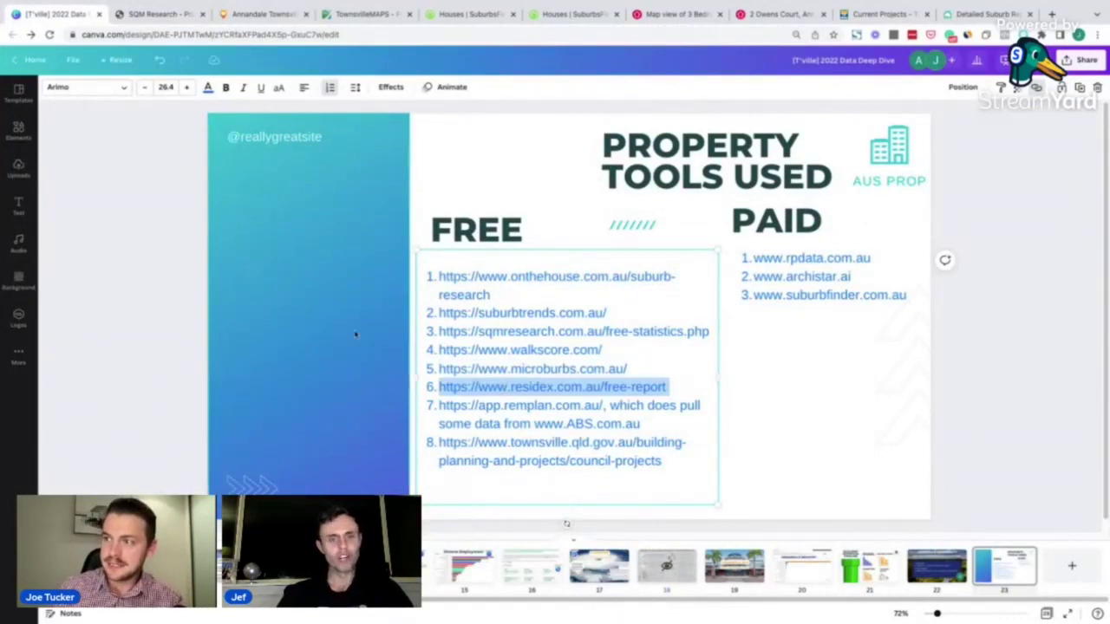
left_click_drag(600, 405, 442, 405)
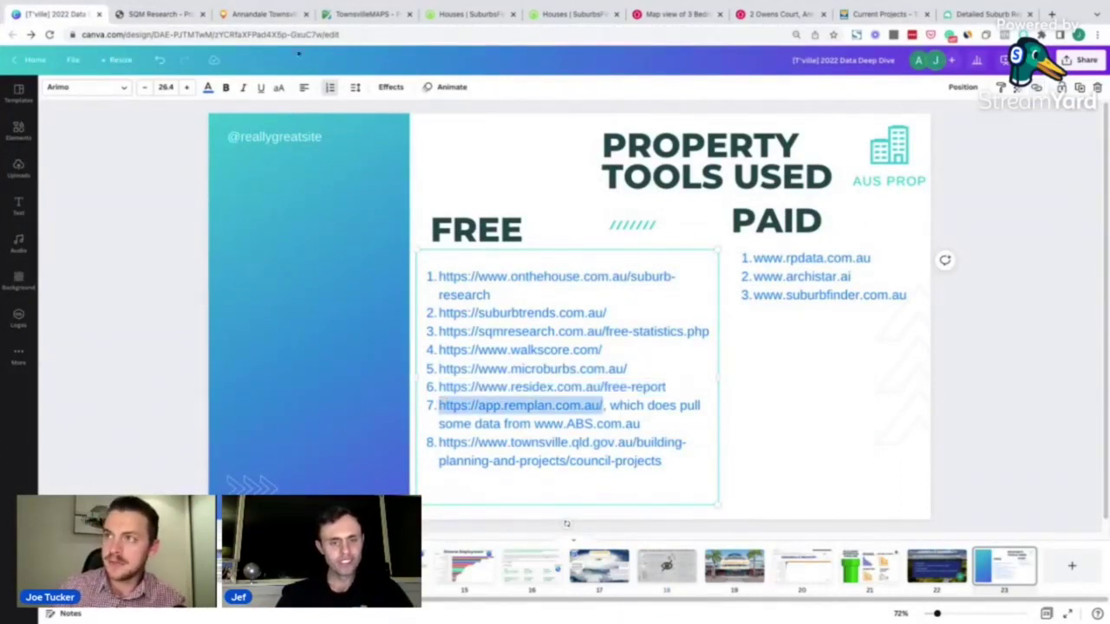
left_click(1052, 13)
key("ctrl+v")
key("Return")
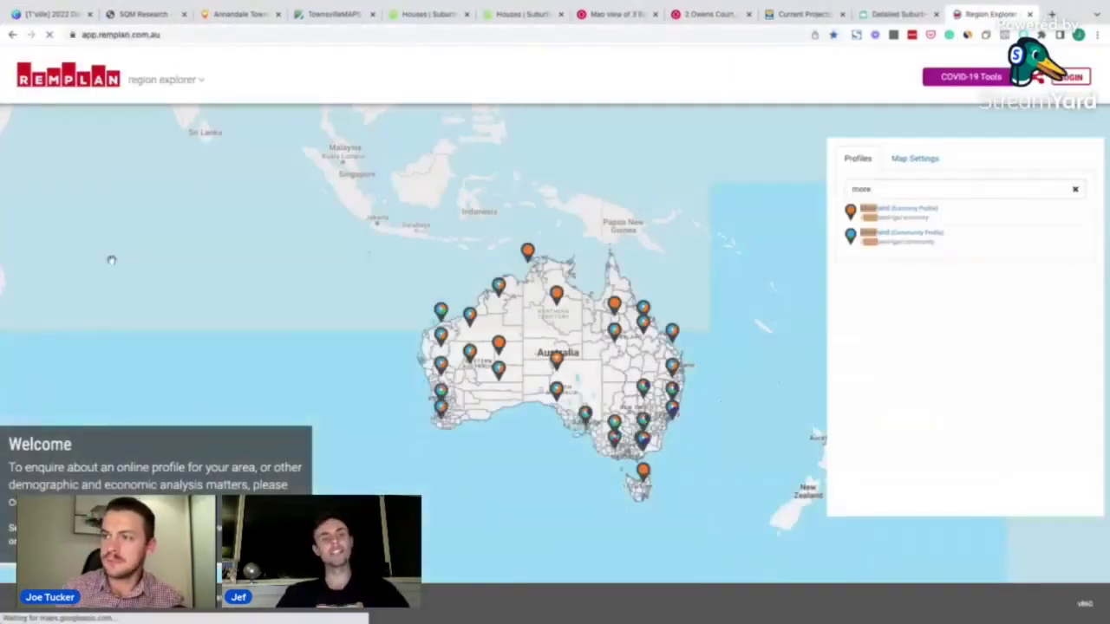
- Search the Chrome browsing history for "remplan" and open the Townsville North Queensland industry employment page
right_click(18, 37)
left_click(34, 75)
scroll(493, 324, "down", 1)
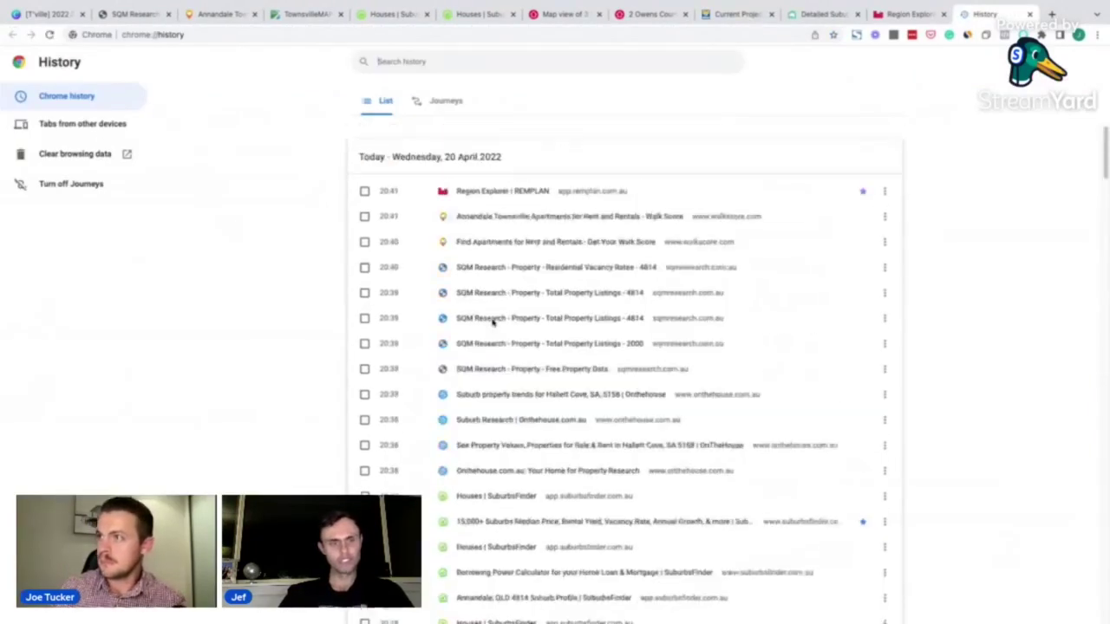
type("remplan")
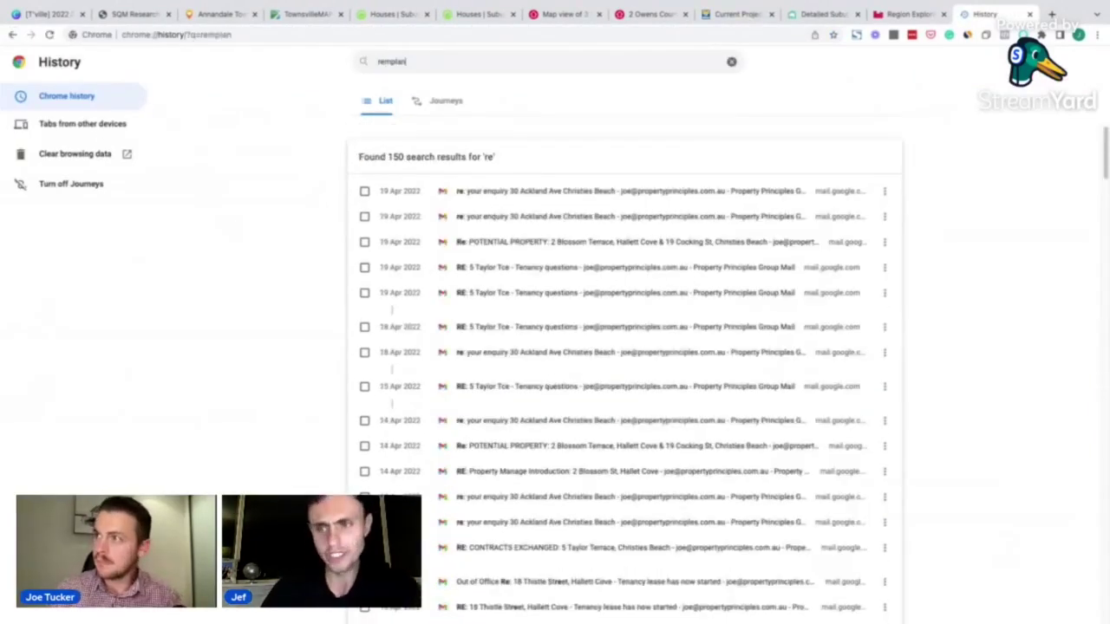
left_click(500, 218)
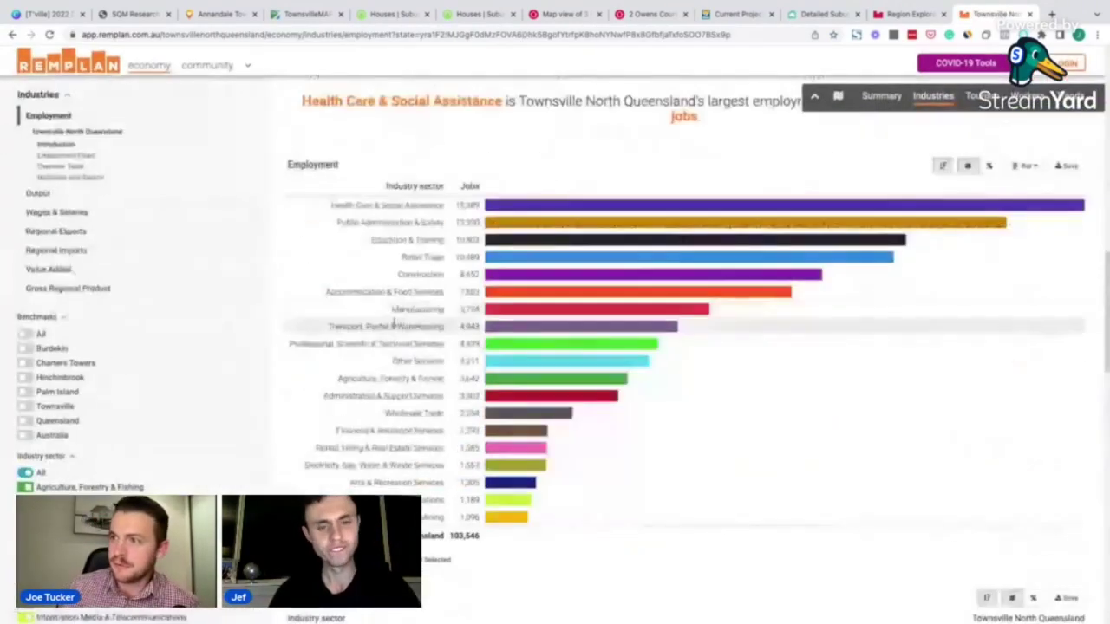
- Review the Townsville North Queensland employment summary and open the Output industry report
scroll(397, 322, "up", 10)
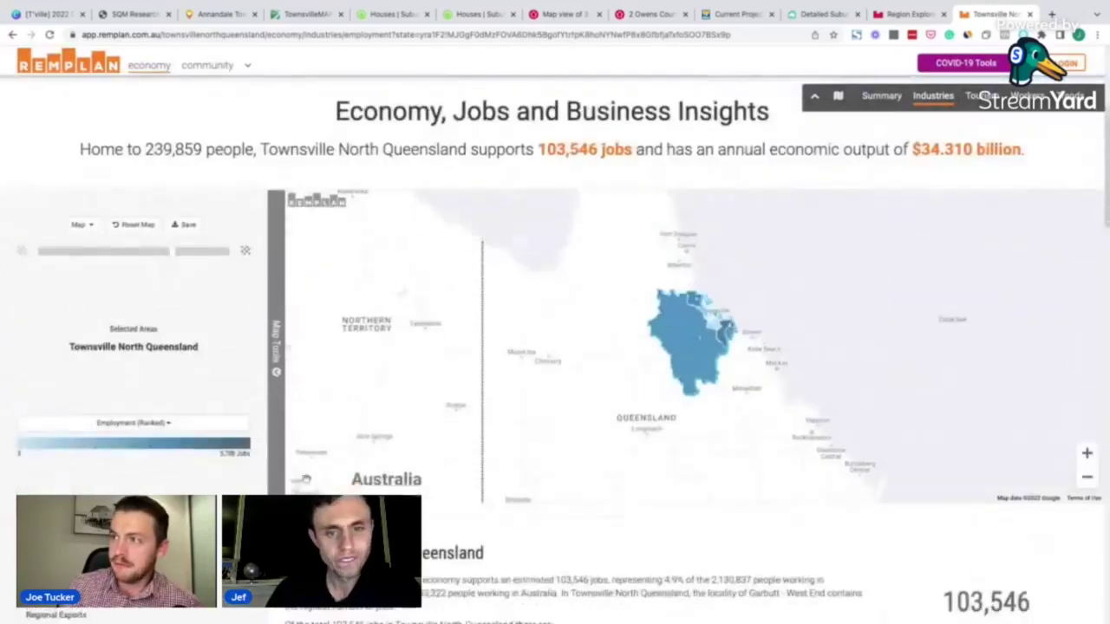
scroll(110, 392, "down", 5)
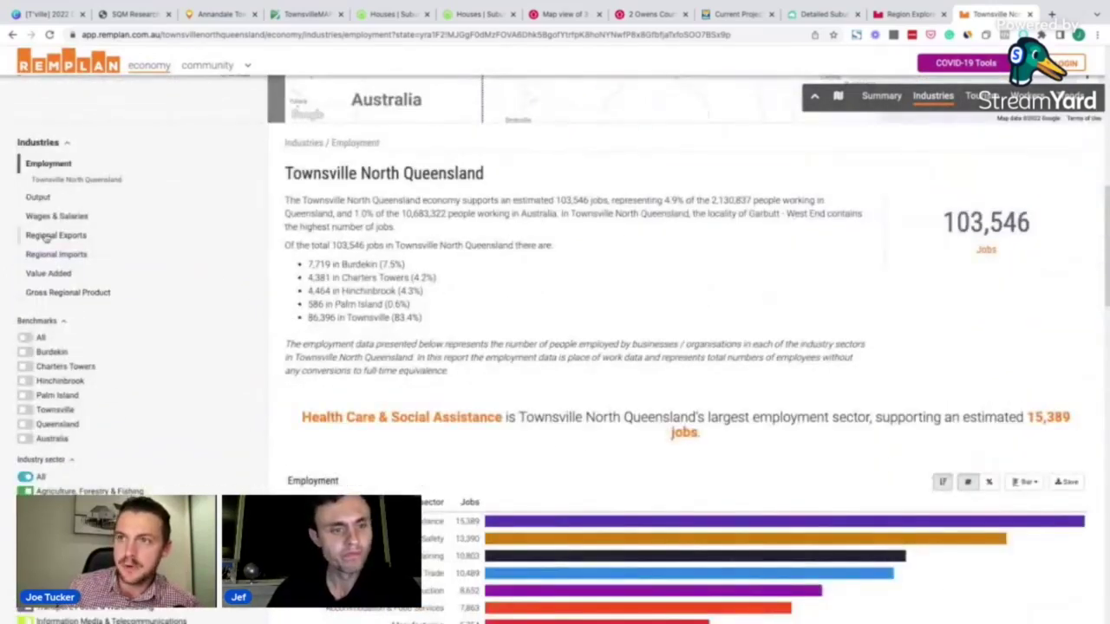
left_click(40, 199)
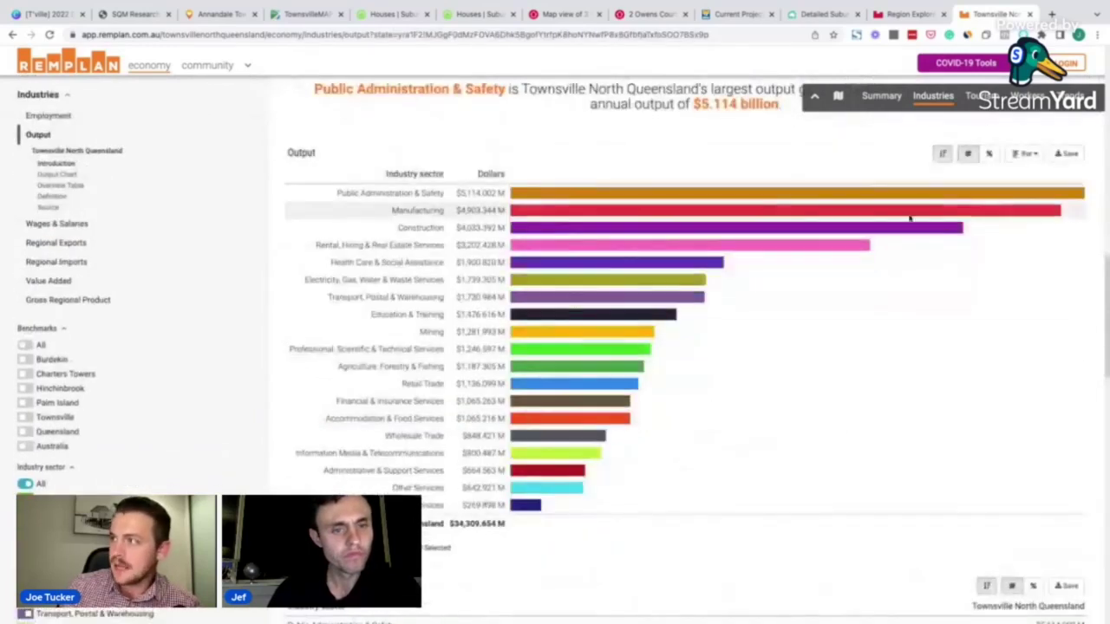
- View the industry Output chart as a circle chart and return it to the bar view
left_click(1026, 154)
left_click(987, 188)
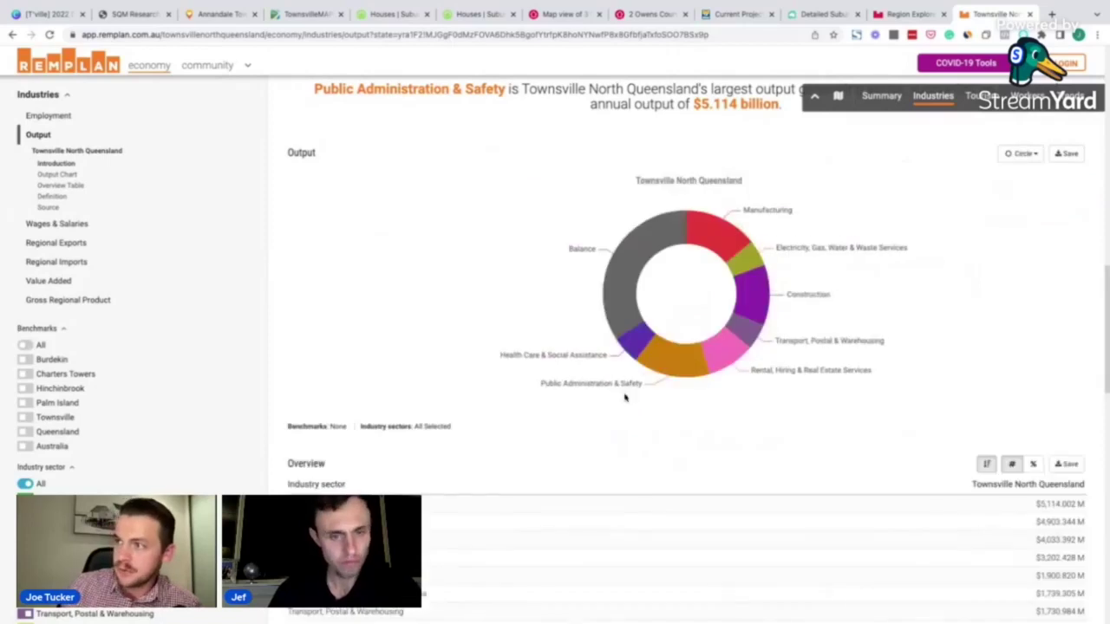
left_click(1024, 154)
left_click(980, 178)
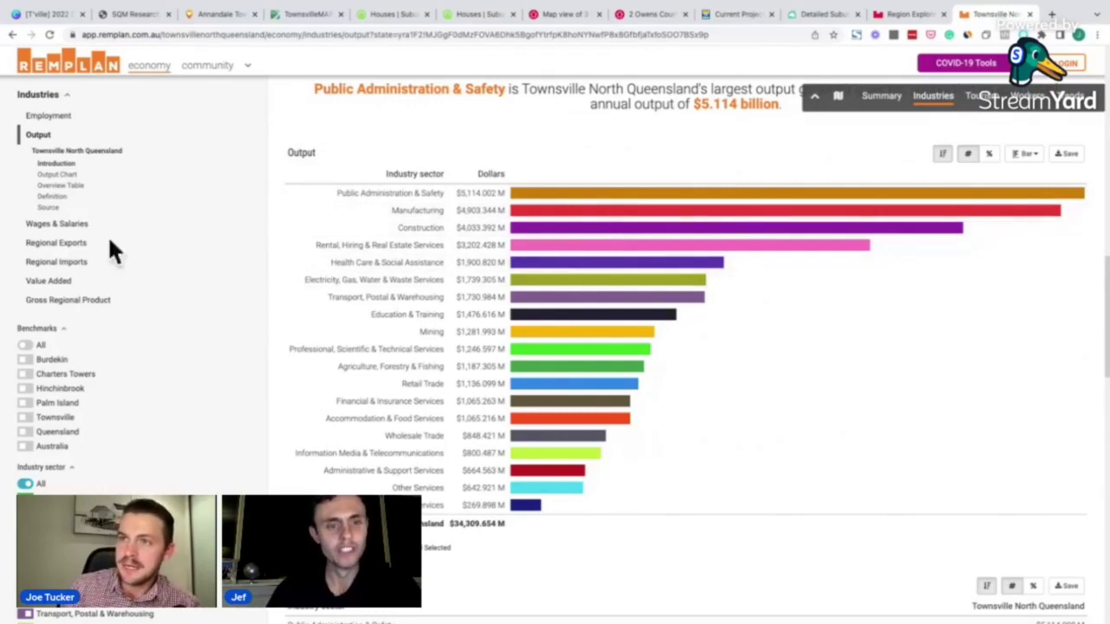
- Open the Regional Exports report and review its industry sector chart and overview table
left_click(33, 247)
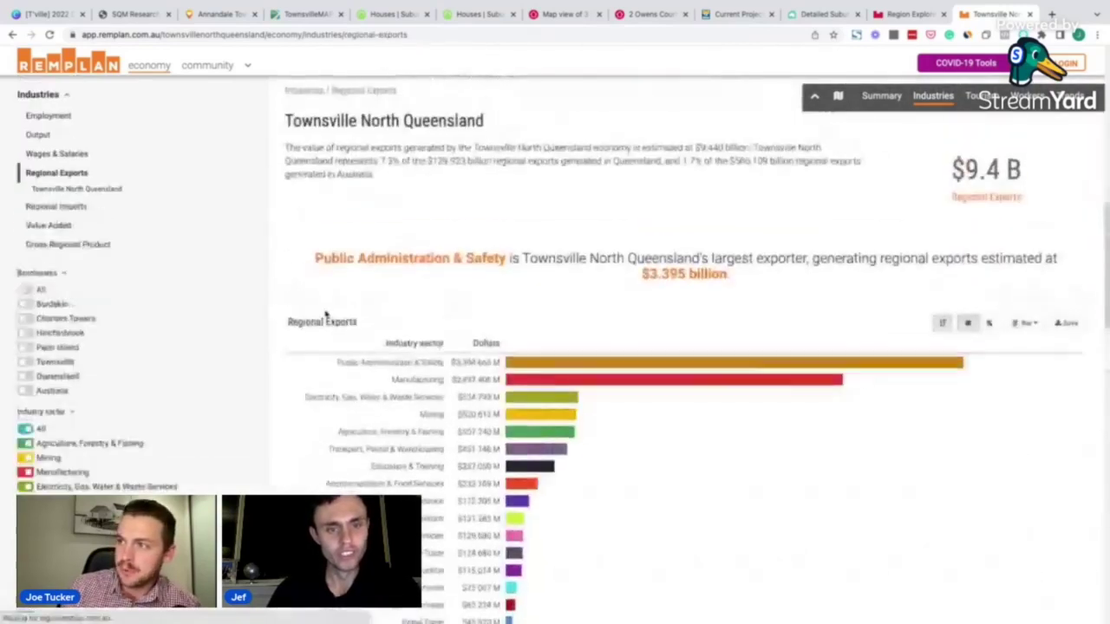
scroll(425, 382, "down", 6)
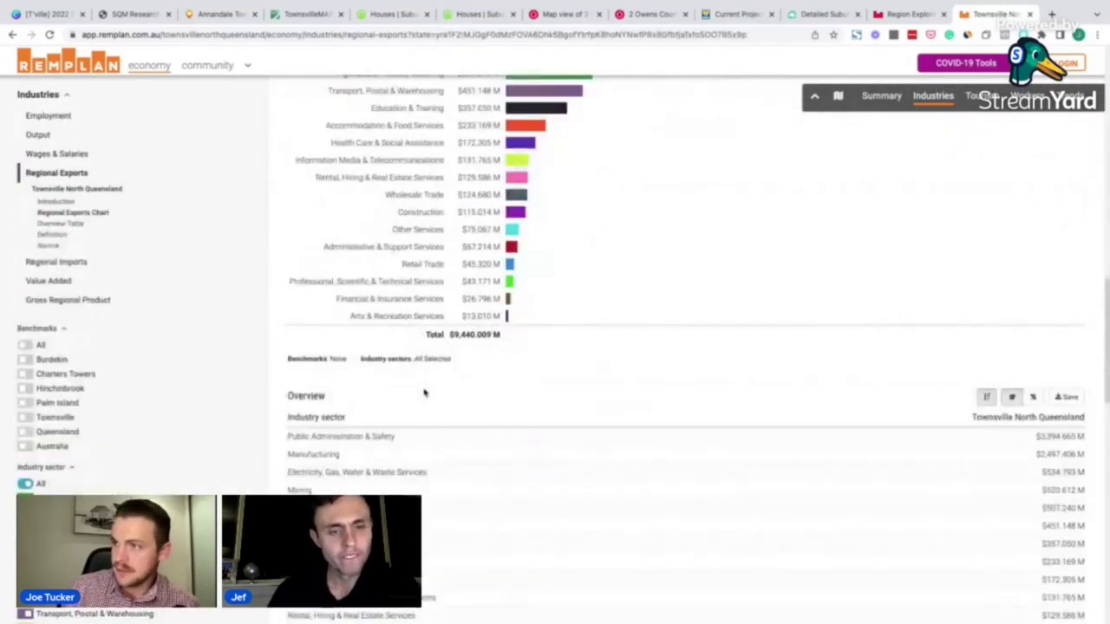
scroll(117, 390, "up", 3)
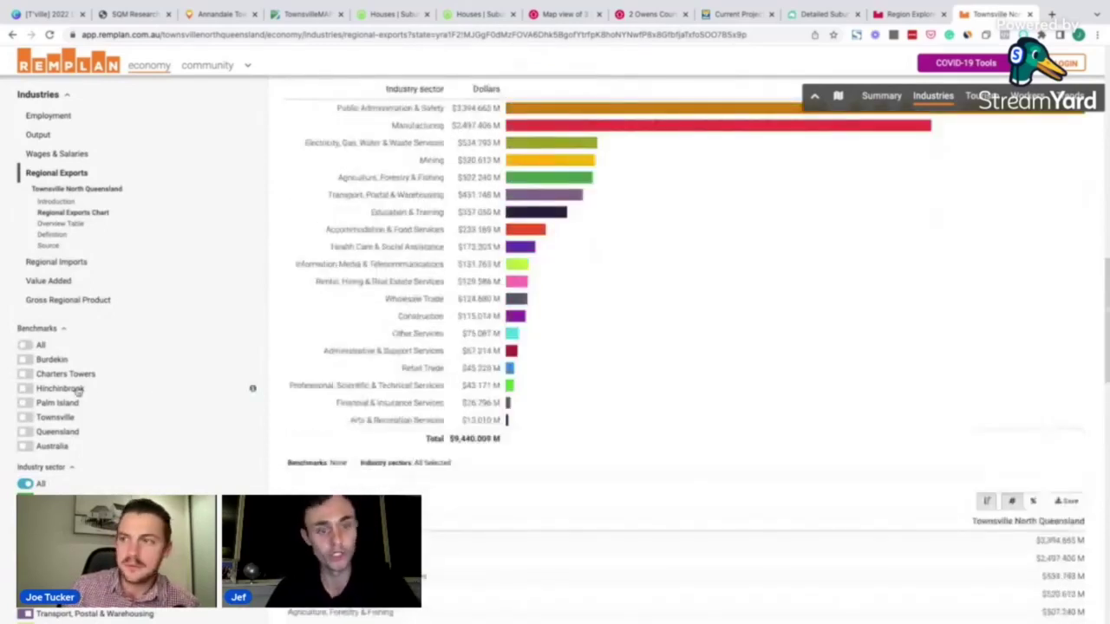
- Highlight the townsville.qld.gov.au entry in the Canva slide's free tools list and bring up the council's Current Projects page
left_click(68, 62)
left_click(48, 14)
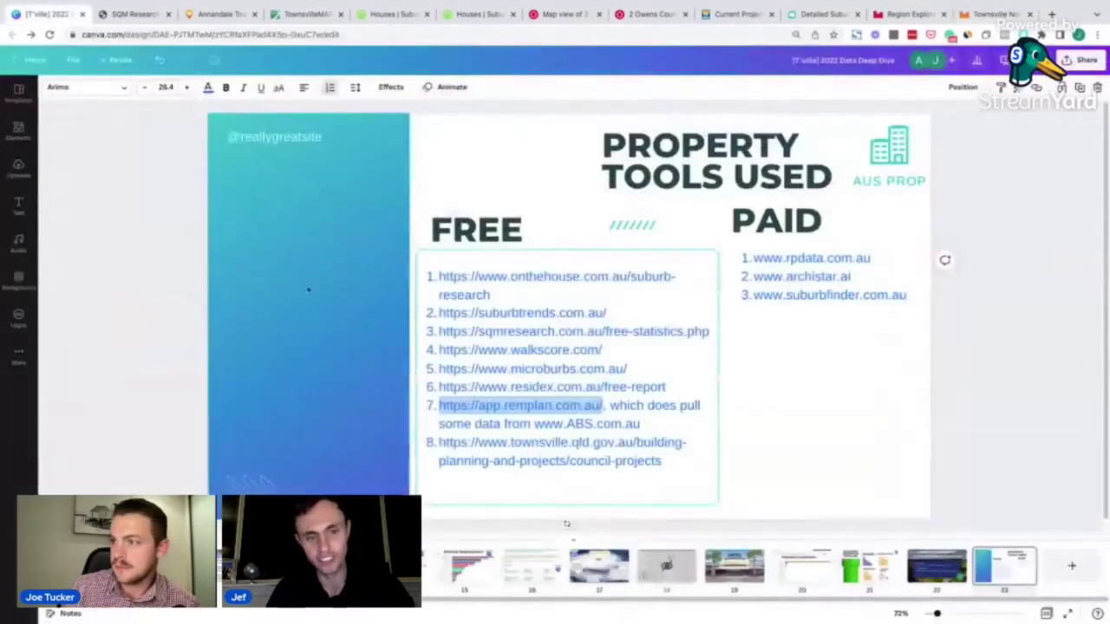
double_click(540, 444)
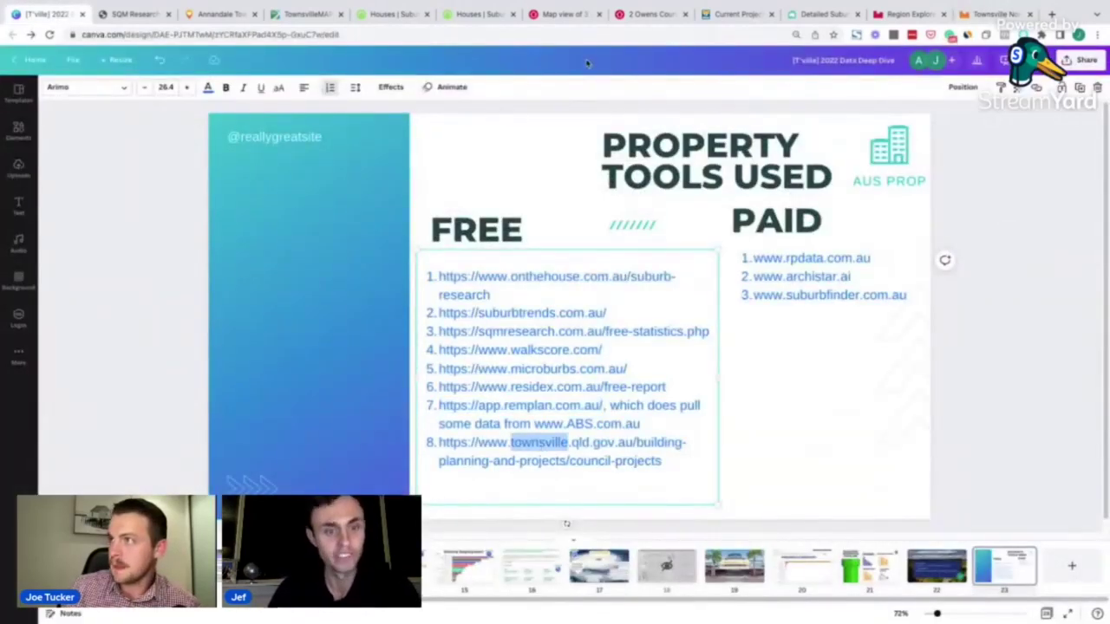
left_click(737, 14)
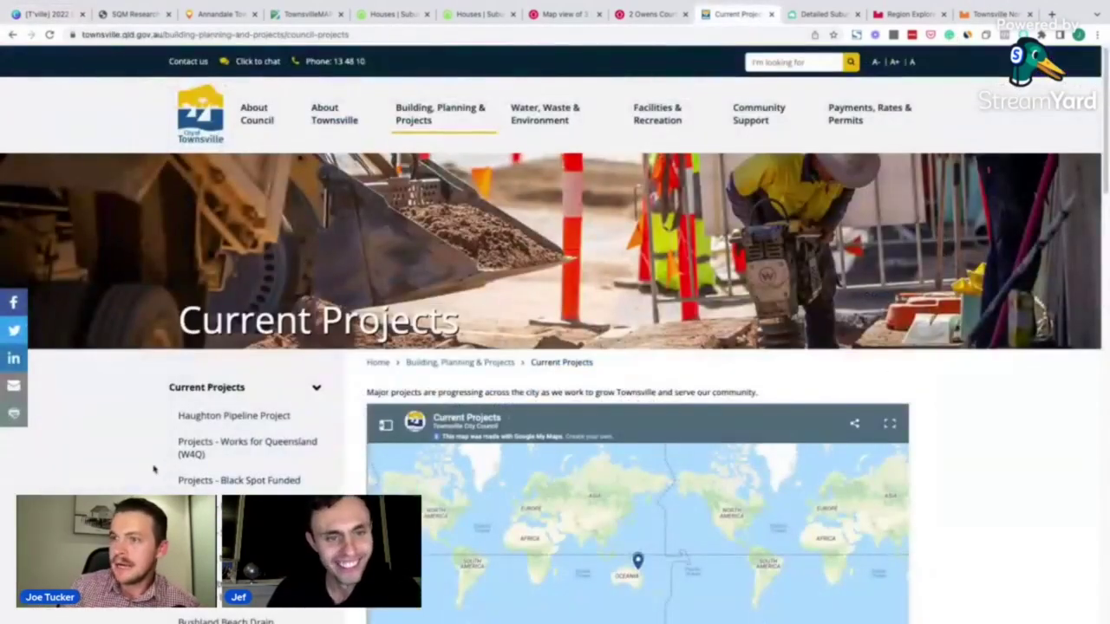
- Zoom the Current Projects map in on the project pins around Townsville
scroll(157, 466, "down", 5)
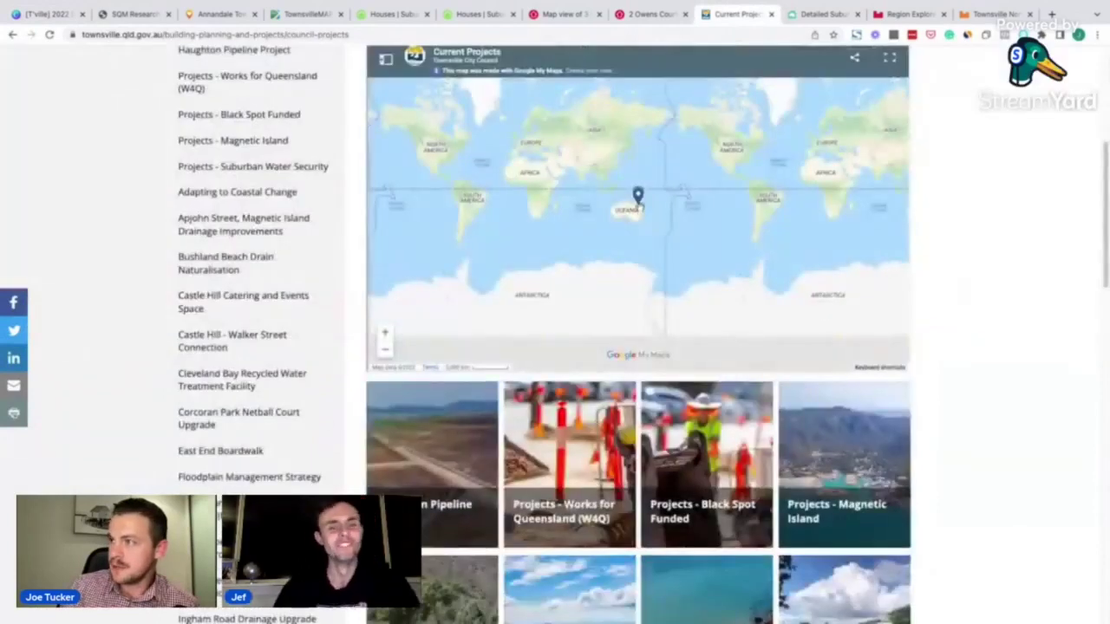
scroll(638, 210, "up", 5)
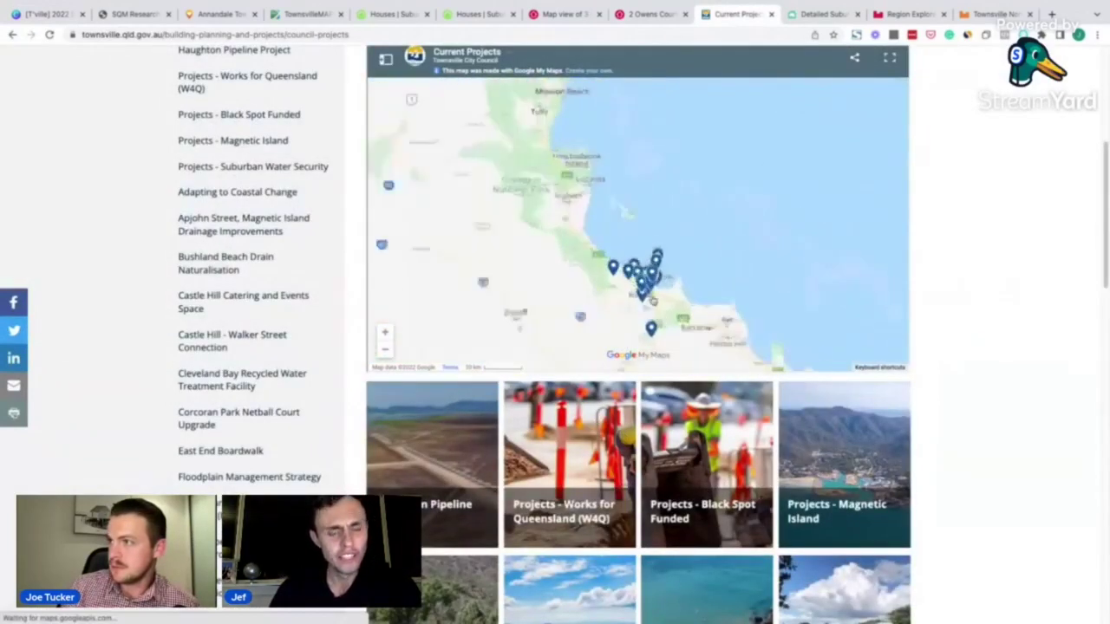
scroll(649, 309, "up", 1)
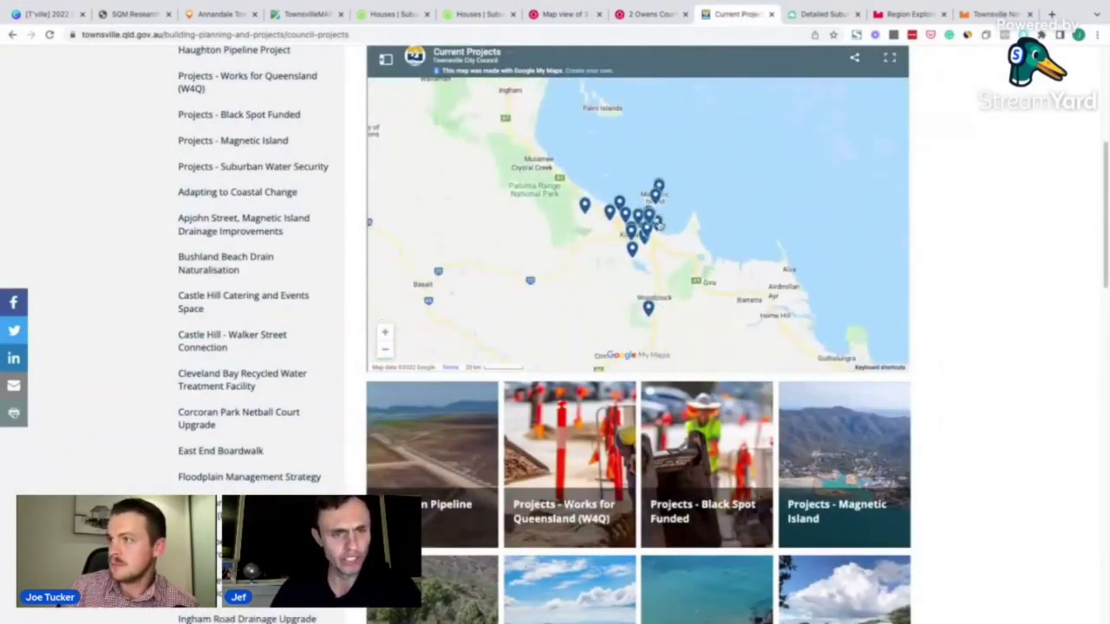
scroll(659, 209, "up", 1)
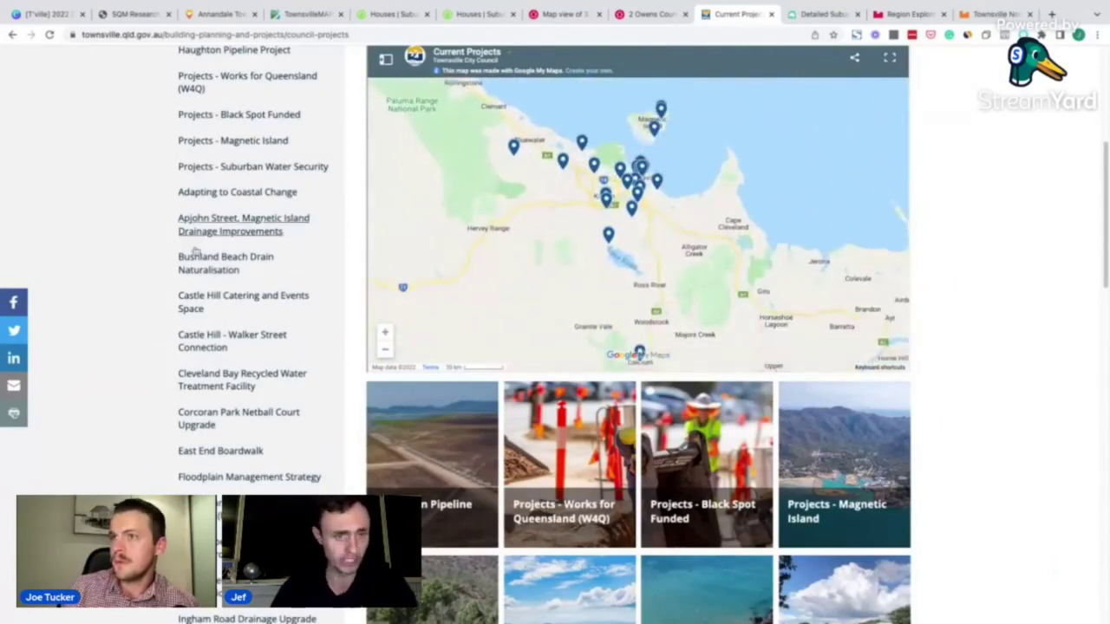
- Look through the council's full list and image tiles of current projects, from Haughton Pipeline to Smart Parking Meters
scroll(198, 227, "up", 1)
scroll(231, 193, "down", 1)
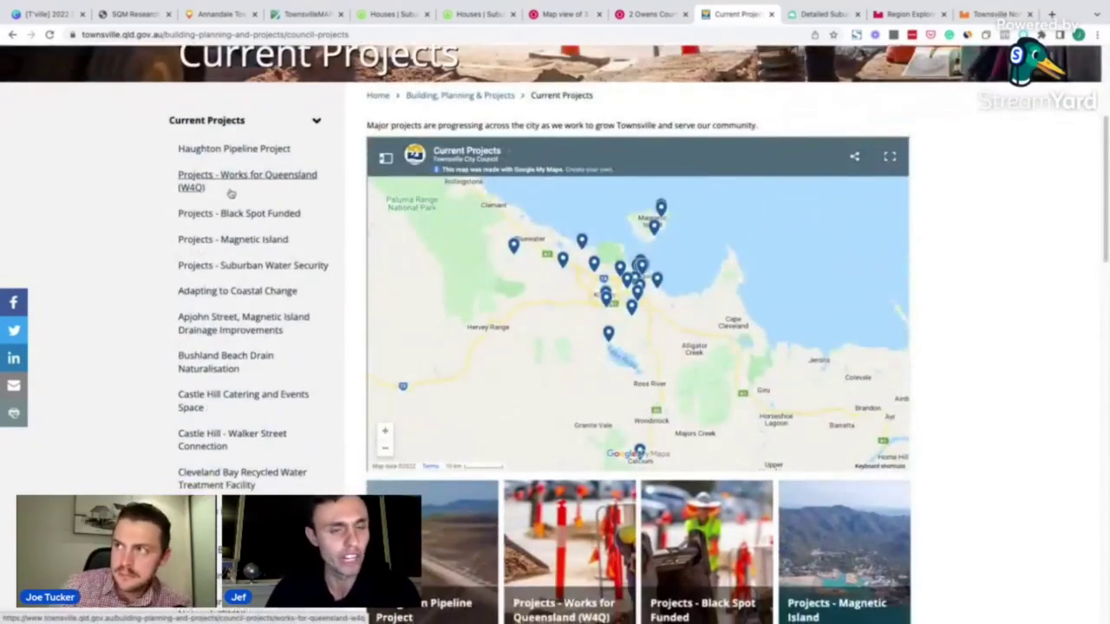
scroll(228, 199, "down", 2)
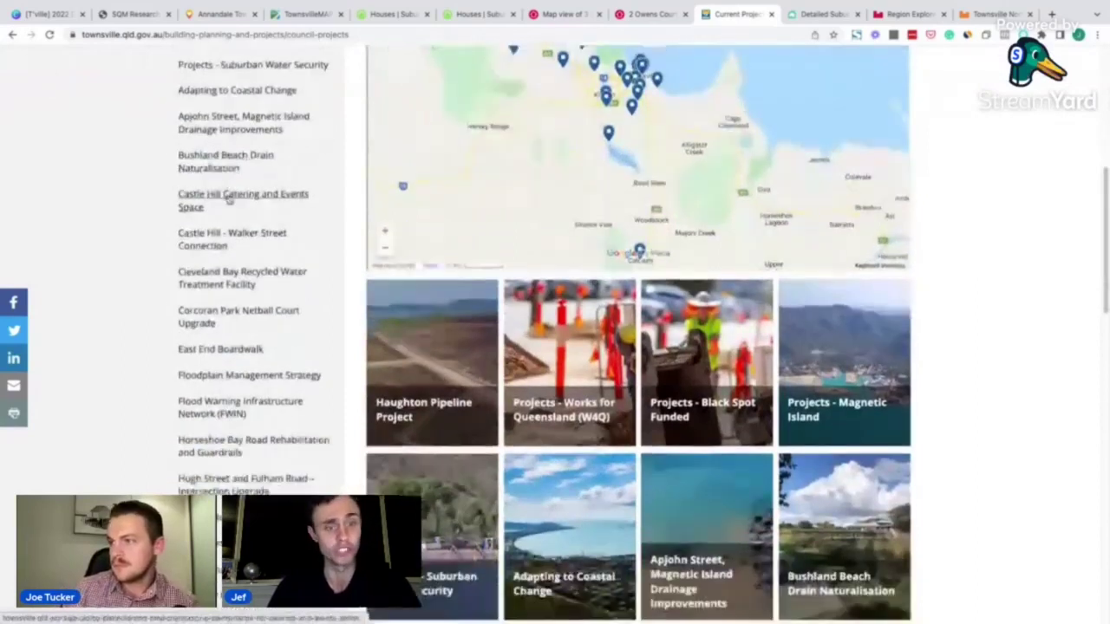
scroll(229, 200, "down", 3)
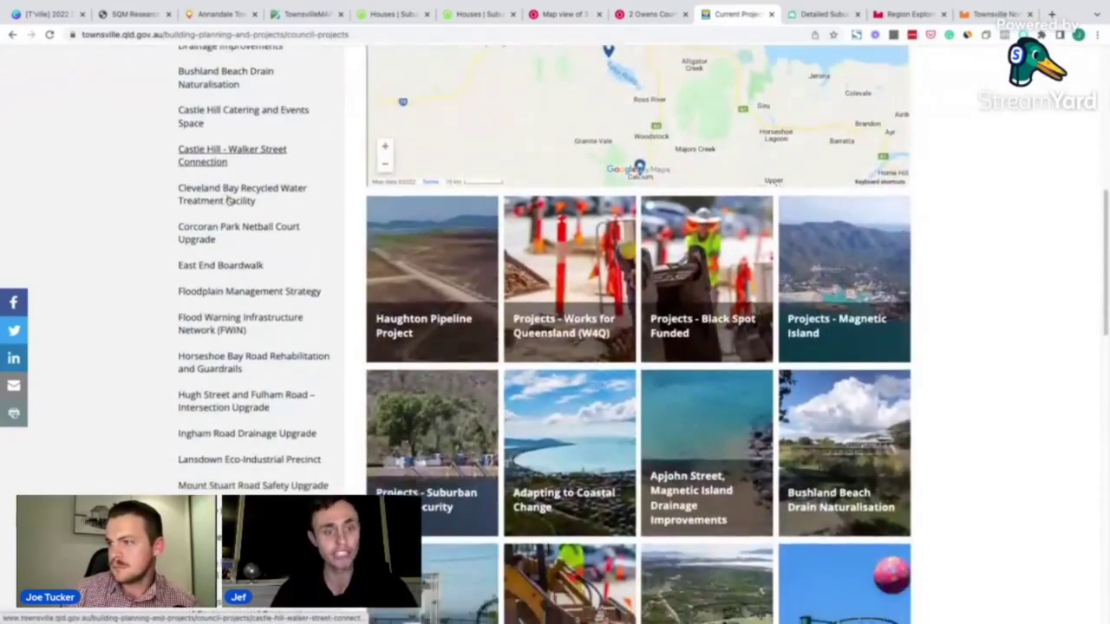
scroll(229, 201, "down", 1)
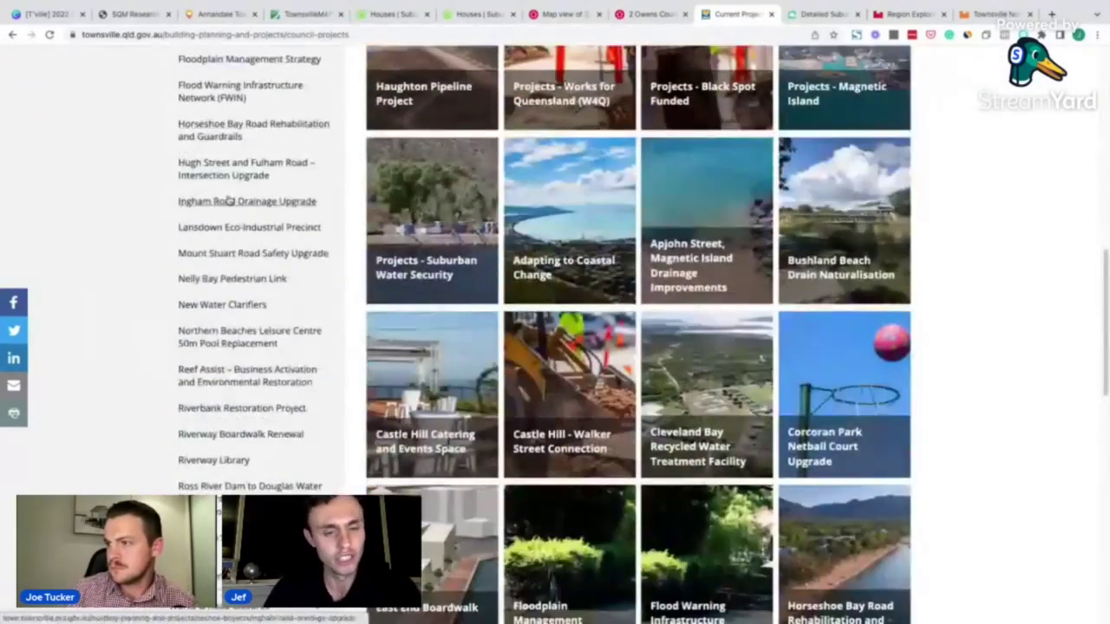
scroll(230, 202, "down", 1)
scroll(229, 201, "down", 1)
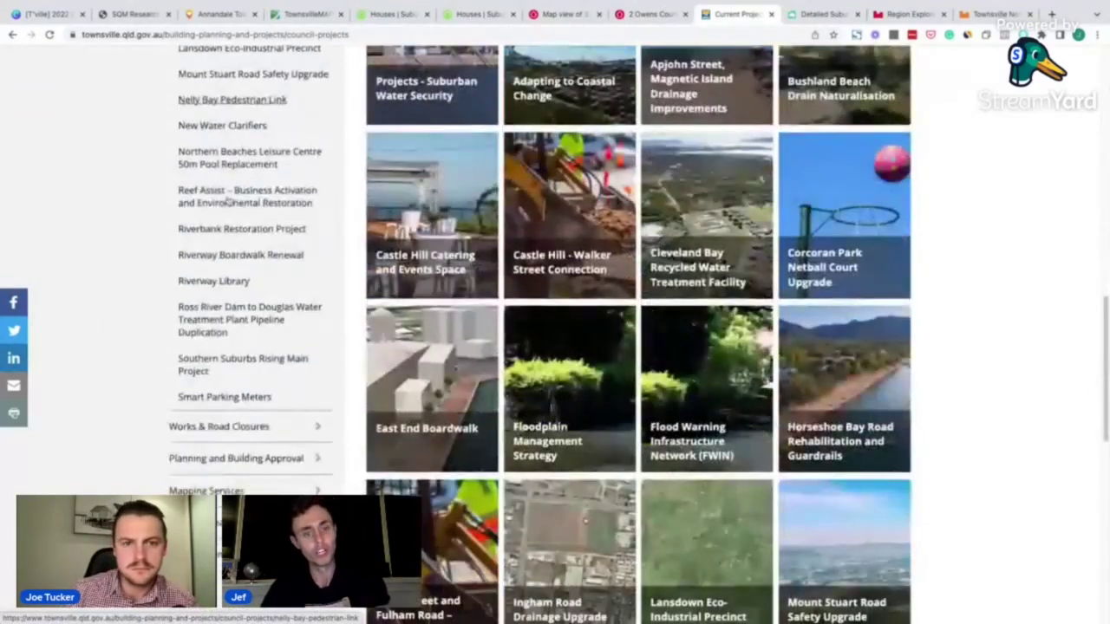
scroll(229, 200, "down", 4)
scroll(228, 200, "down", 3)
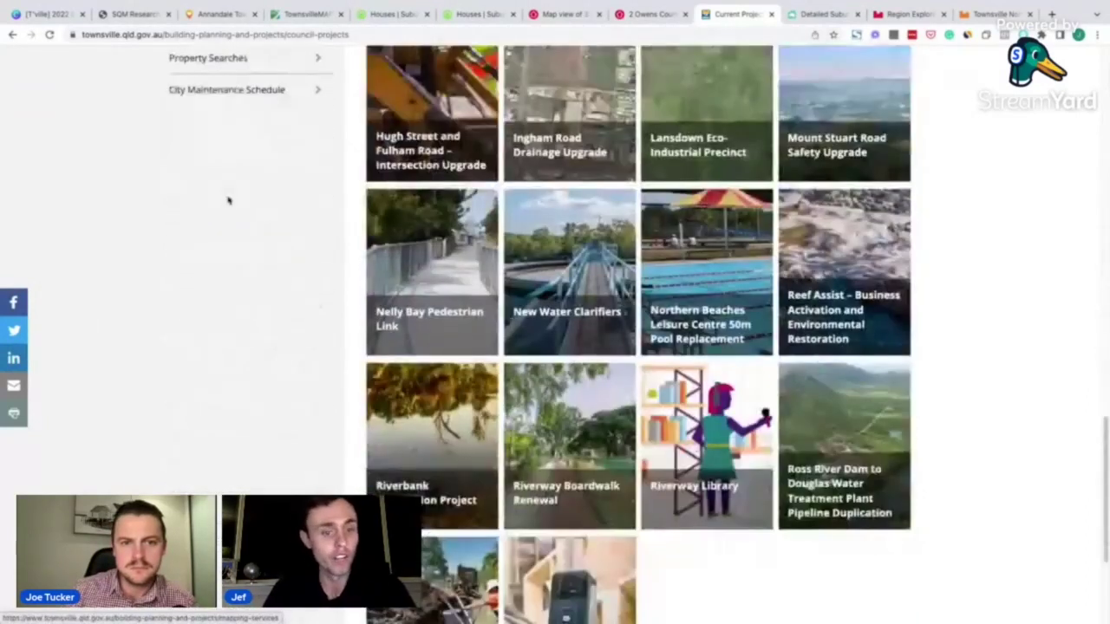
scroll(229, 200, "down", 1)
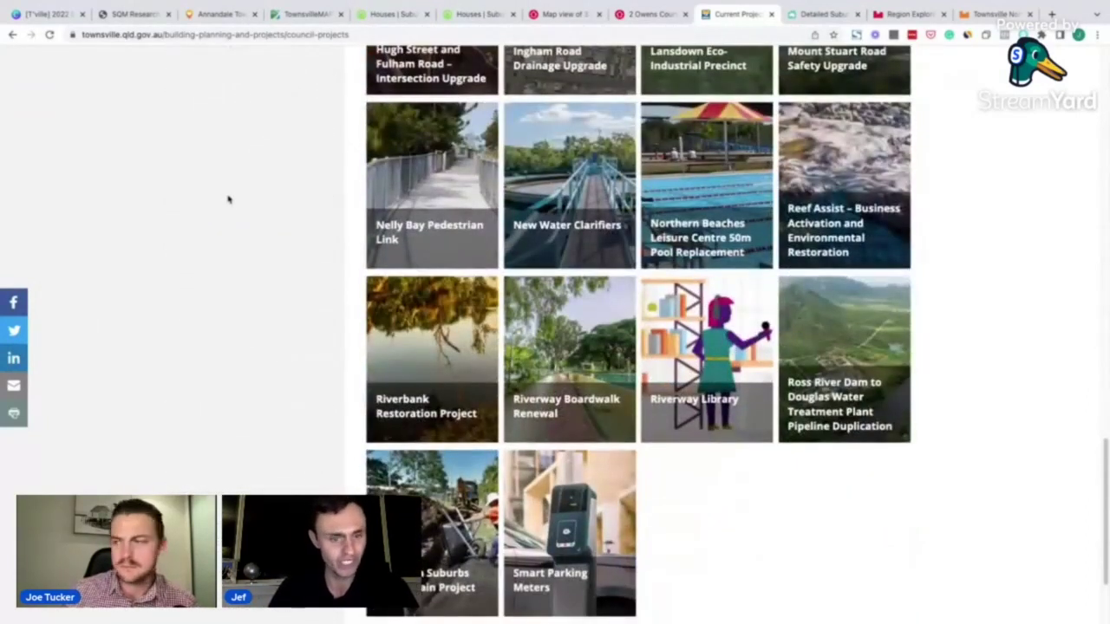
scroll(229, 241, "up", 2)
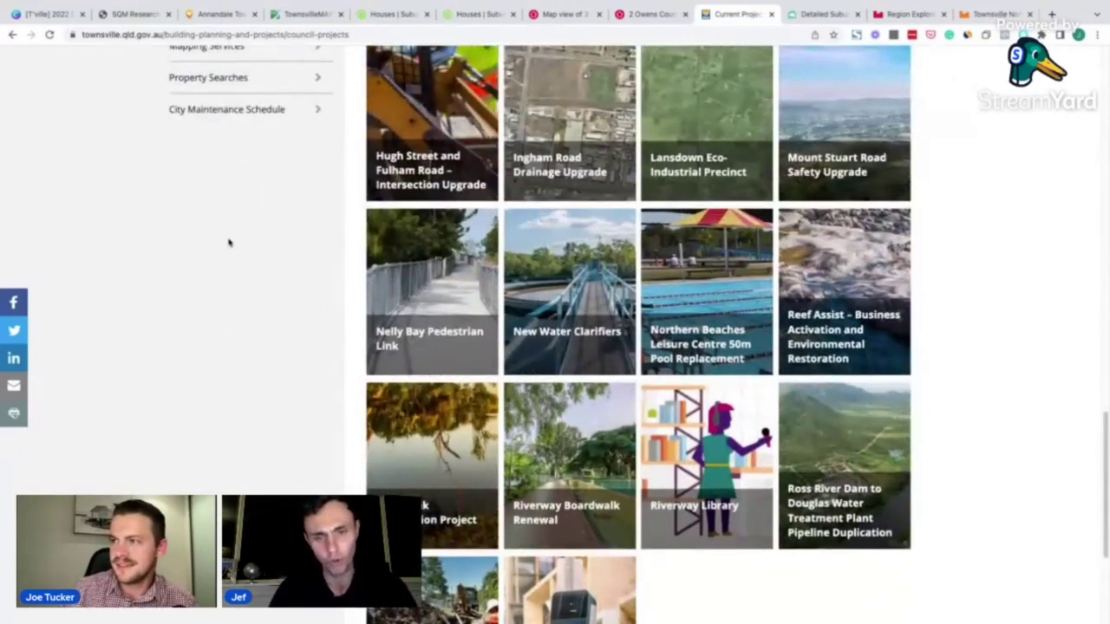
scroll(229, 243, "up", 9)
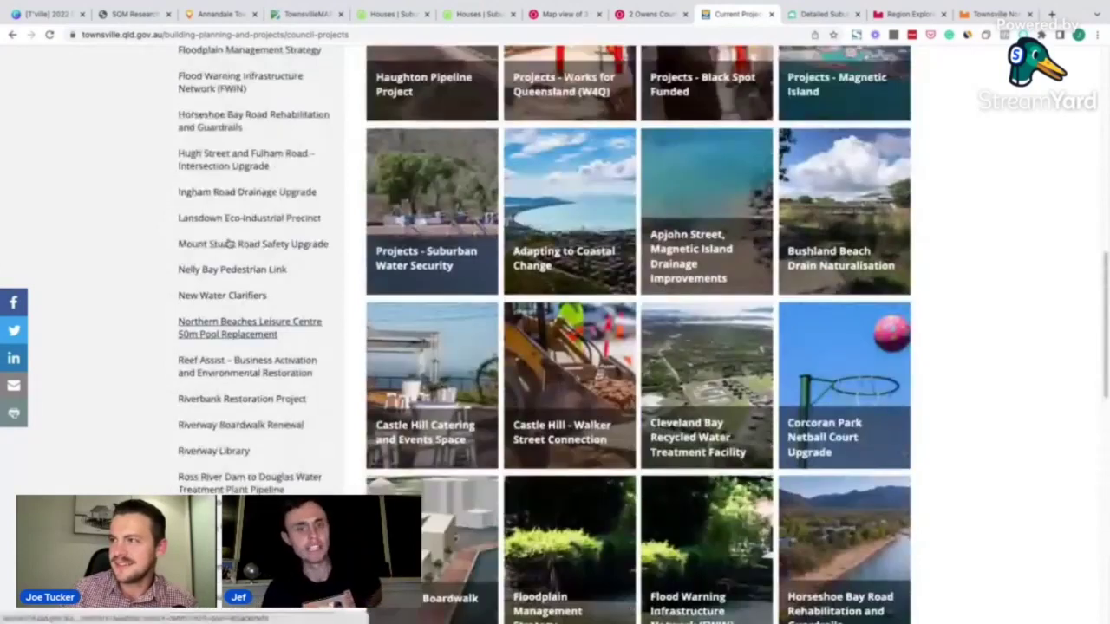
scroll(229, 243, "up", 4)
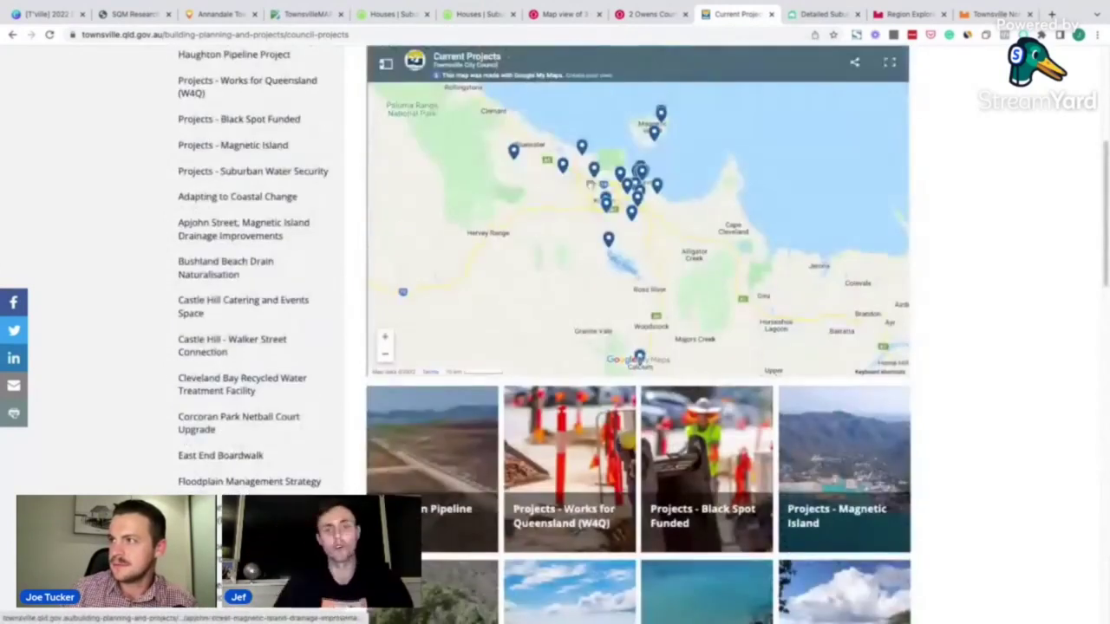
- View the map details of the Floodplain Management Strategy, Corcoran Park Netball Court and Hugh Street and Fulham Road projects, and close them
scroll(625, 209, "up", 3)
left_click(617, 236)
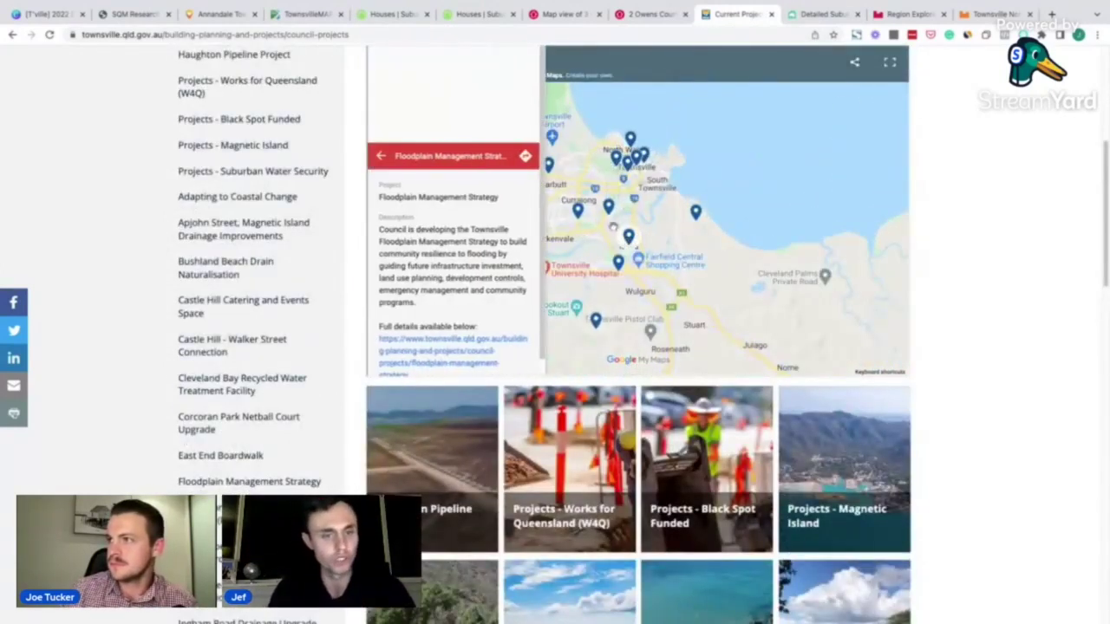
left_click(598, 205)
left_click(608, 207)
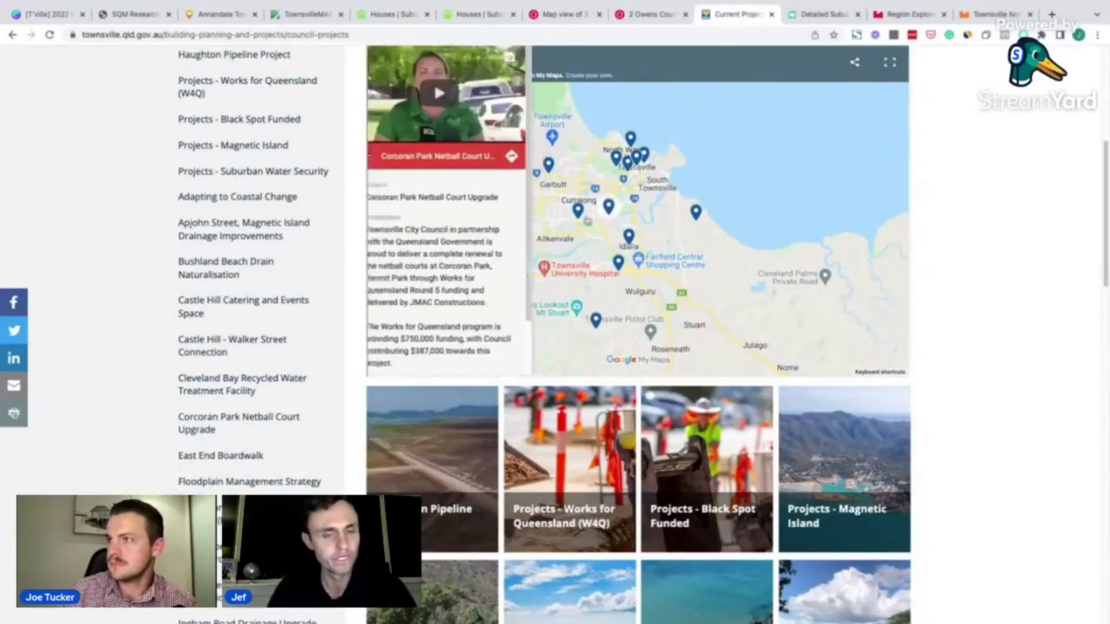
left_click(577, 210)
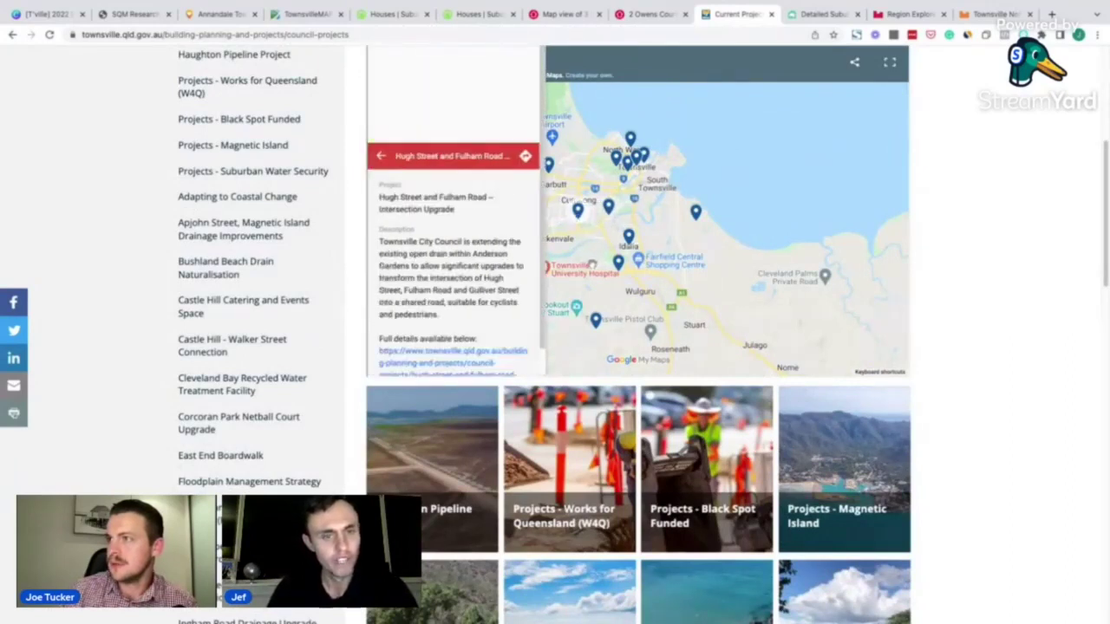
left_click(592, 264)
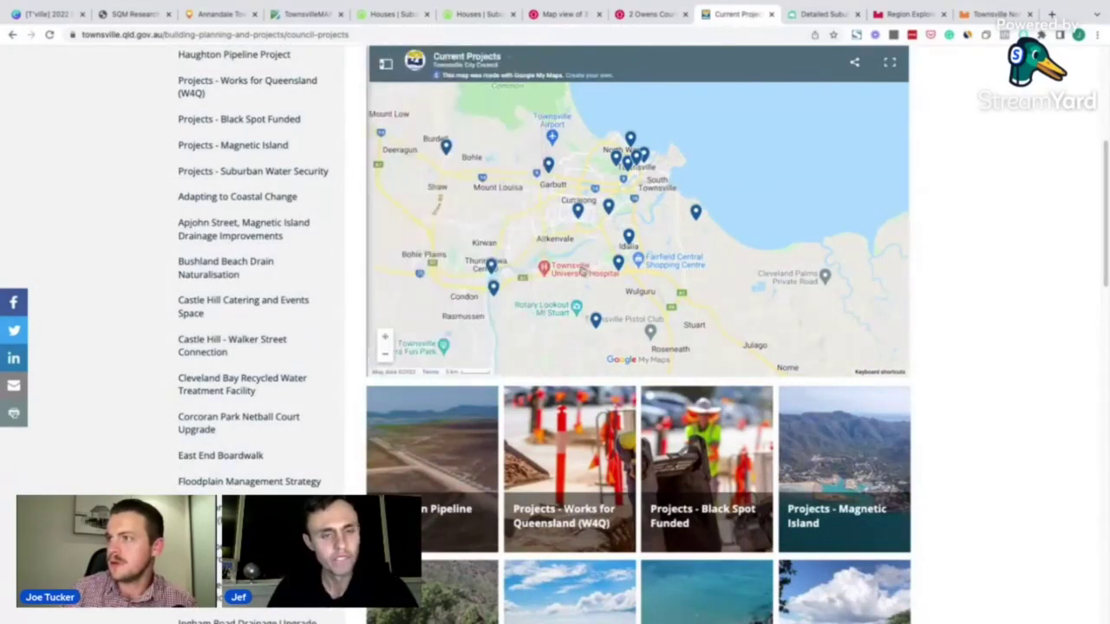
- Revisit the Canva property tools slide and the realestate.com.au map of Annandale, and return to the council's Current Projects page
left_click(44, 15)
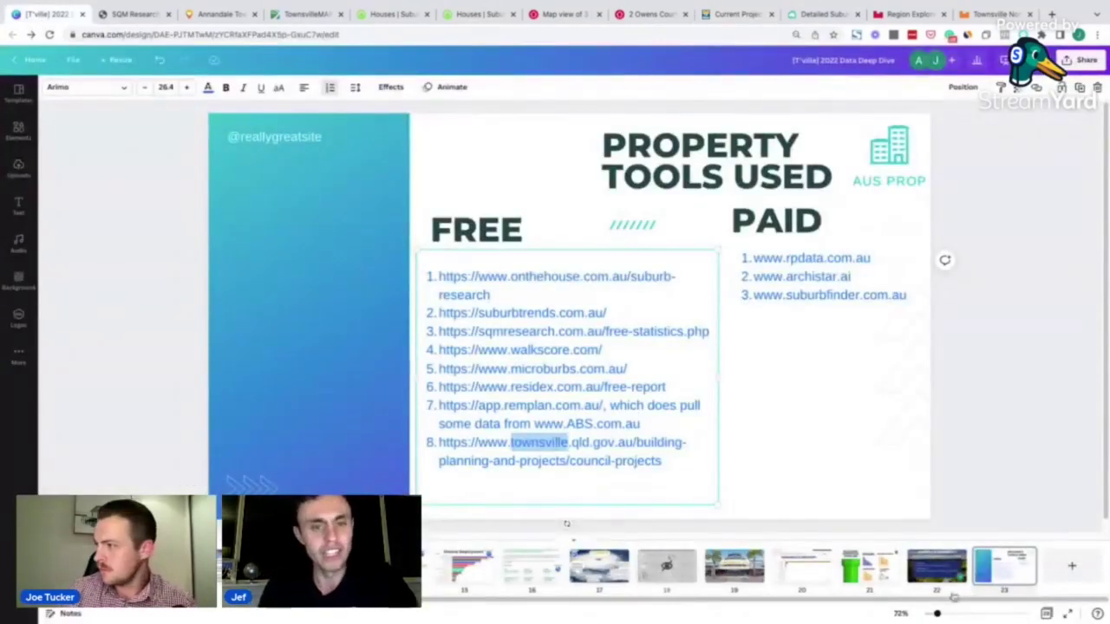
left_click(555, 15)
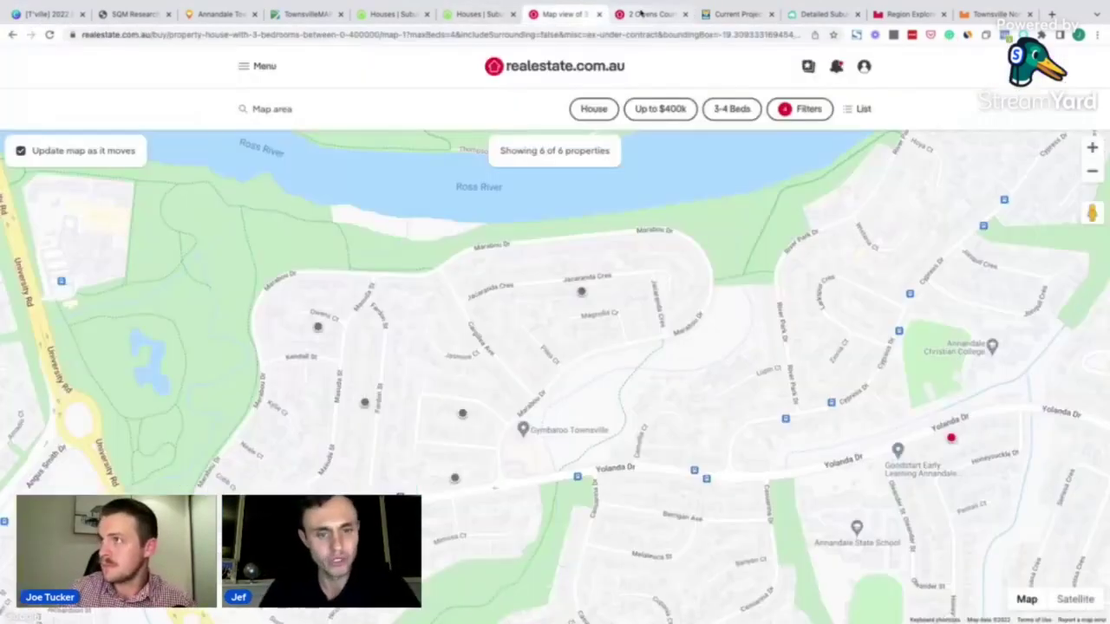
left_click(735, 14)
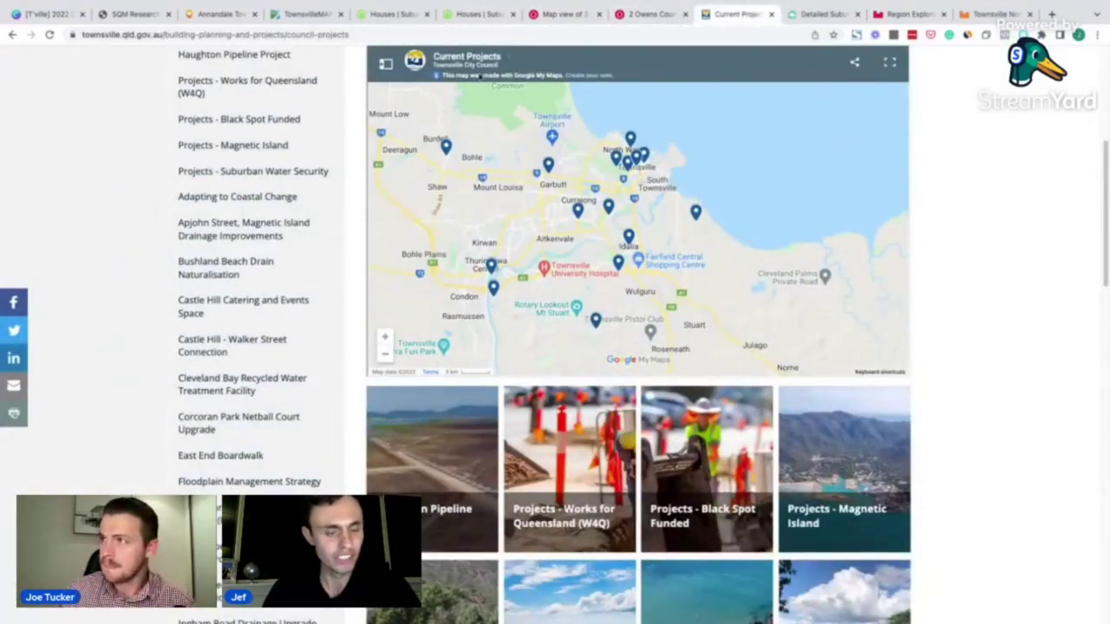
- Load domain.com.au in a new browser tab
left_click(549, 23)
left_click(1052, 14)
type("domain.com.au")
key("Return")
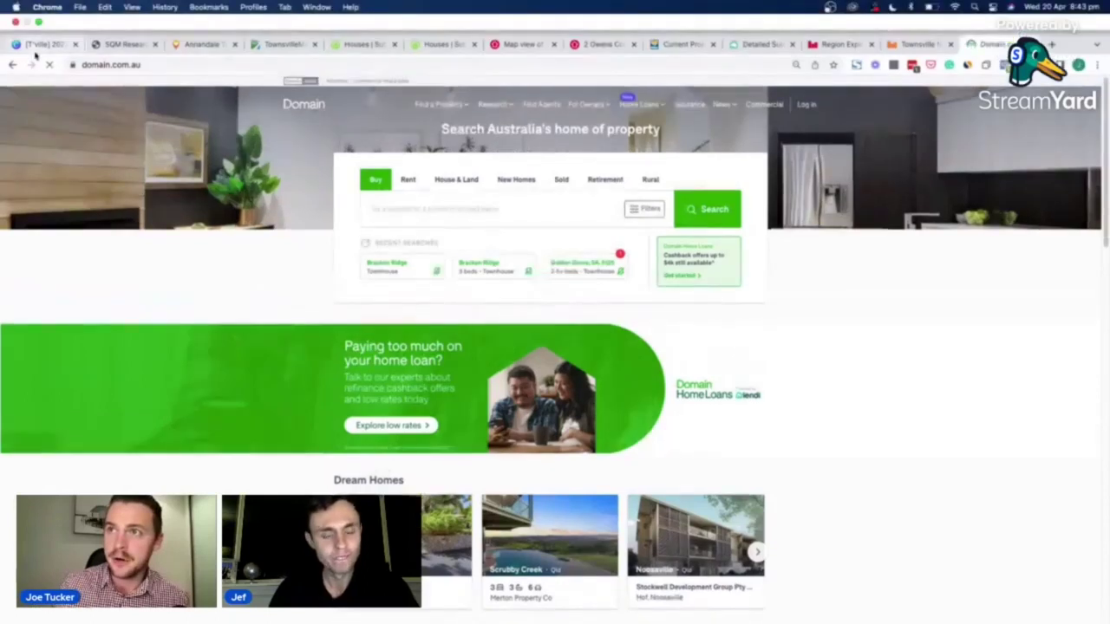
- Return to the Canva presentation and open the "4 Ways to Make Money in Property" slide
left_click(39, 14)
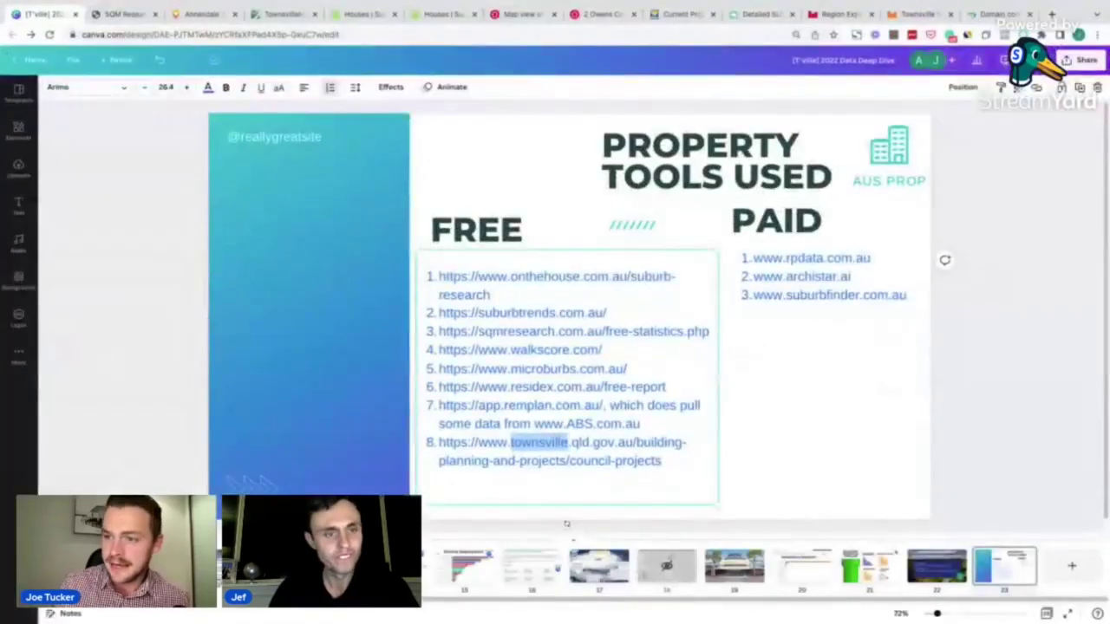
scroll(566, 564, "left", 10)
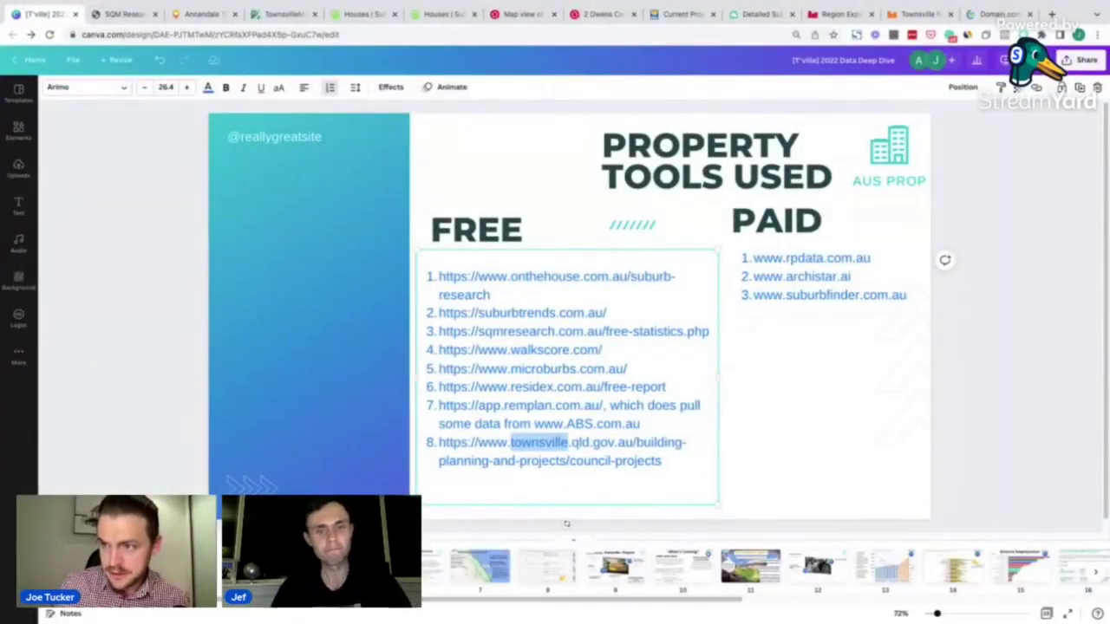
left_click(442, 565)
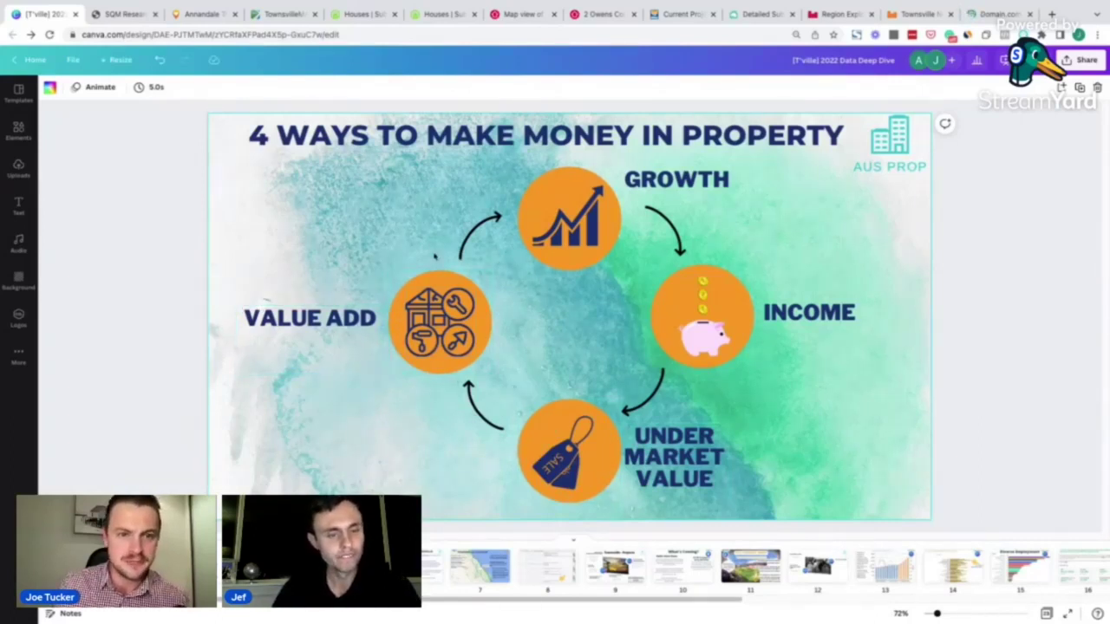
key("ctrl+Left")
key("ctrl+Right")
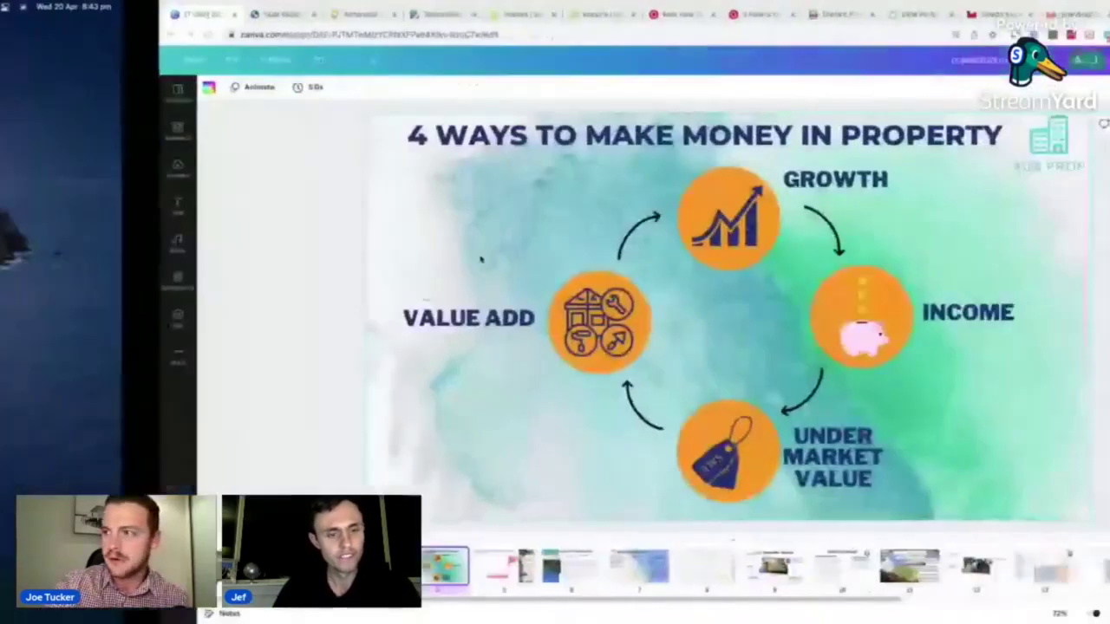